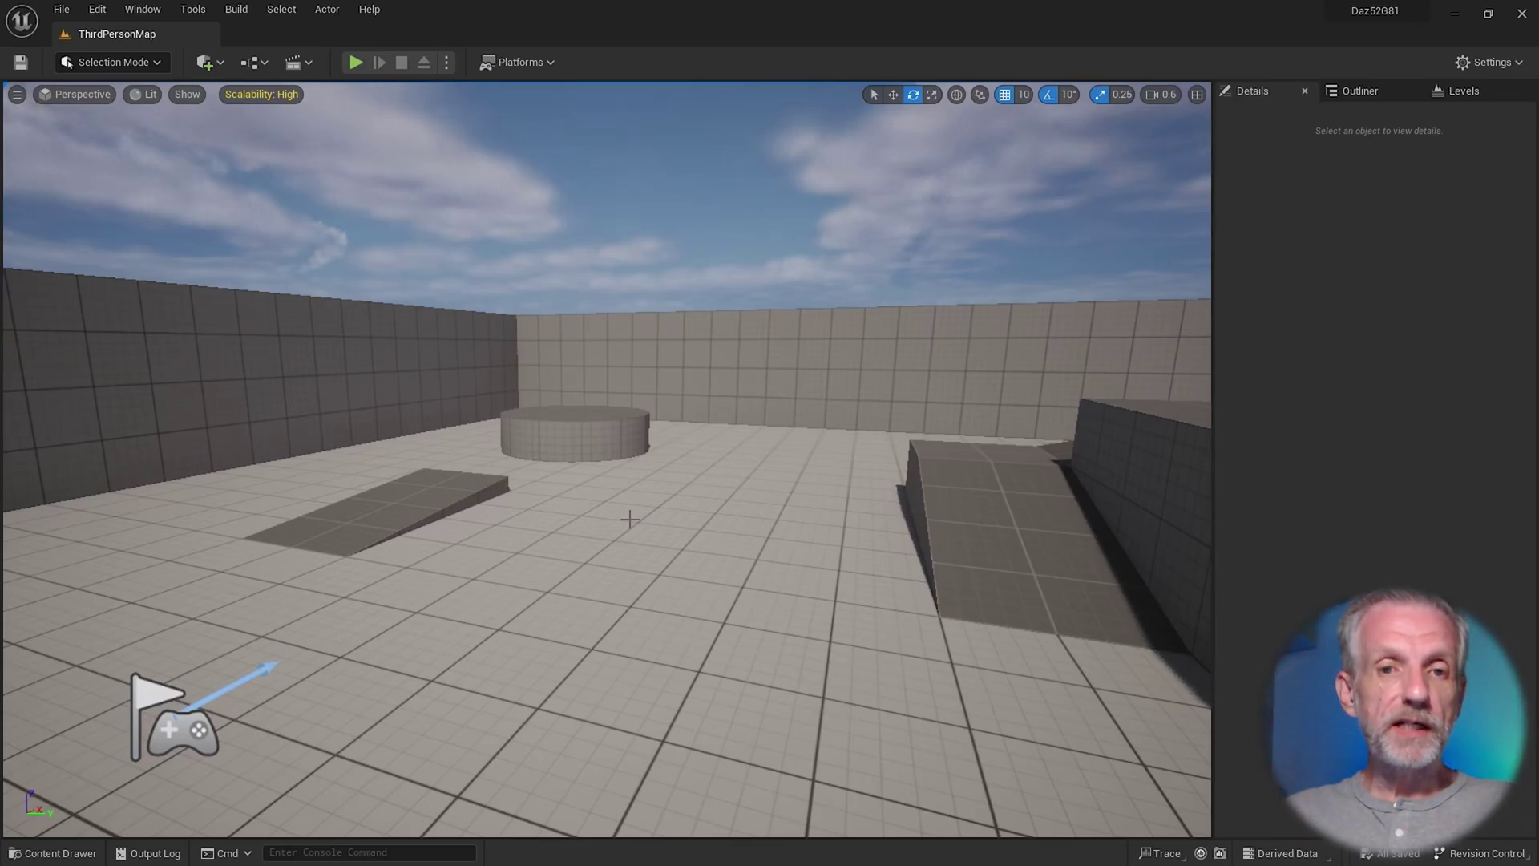
- Place the Thea81 skeletal mesh from the project content on the open floor of the level and select it
{"action": "key", "text": "ctrl+space"}
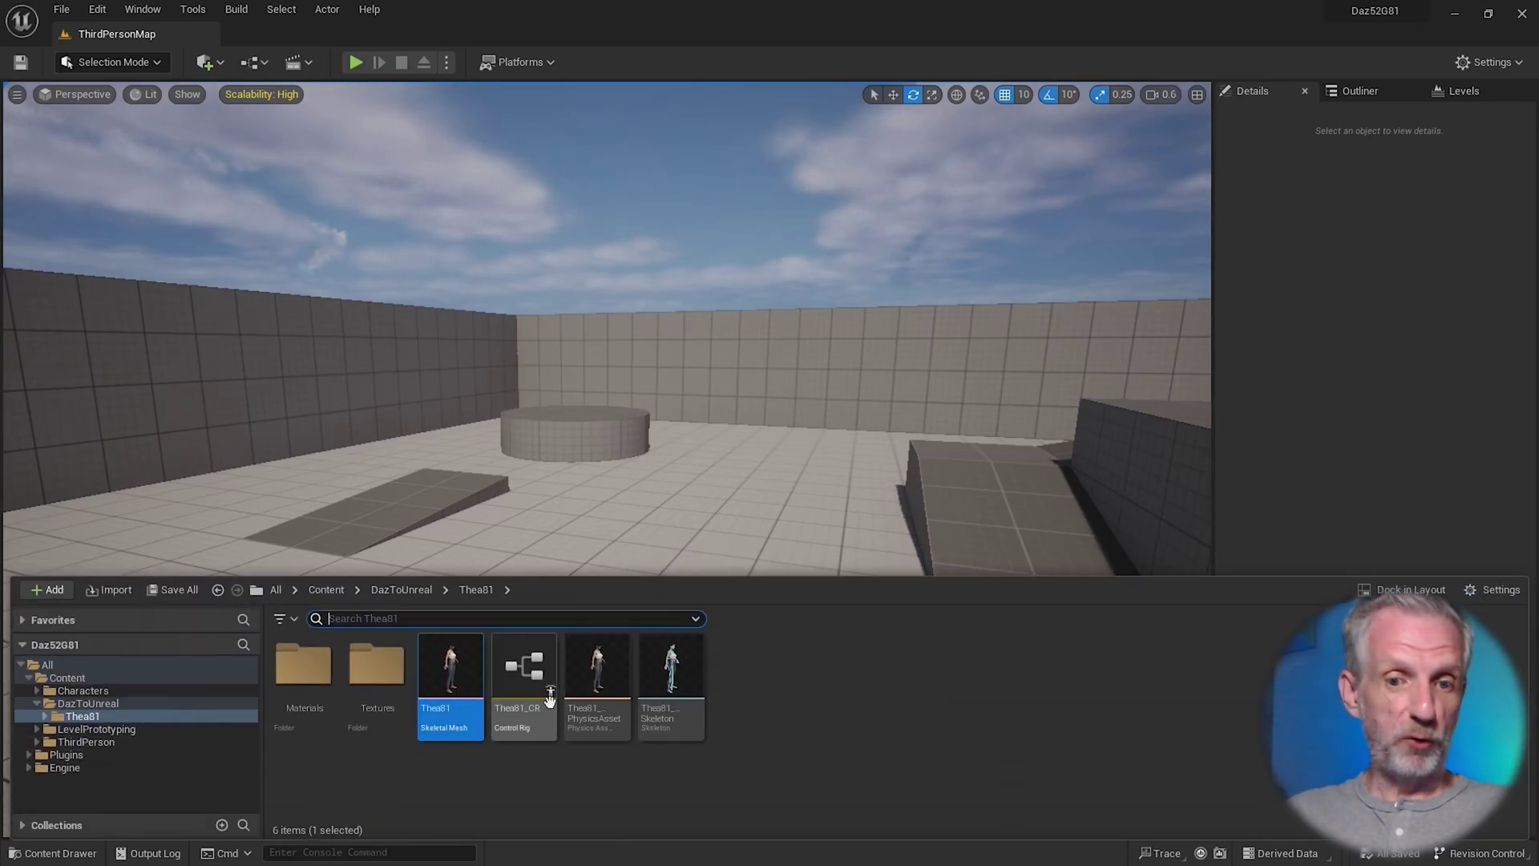
{"action": "mouse_move", "coordinate": [465, 679]}
{"action": "left_click_drag", "start_coordinate": [464, 680], "coordinate": [619, 538]}
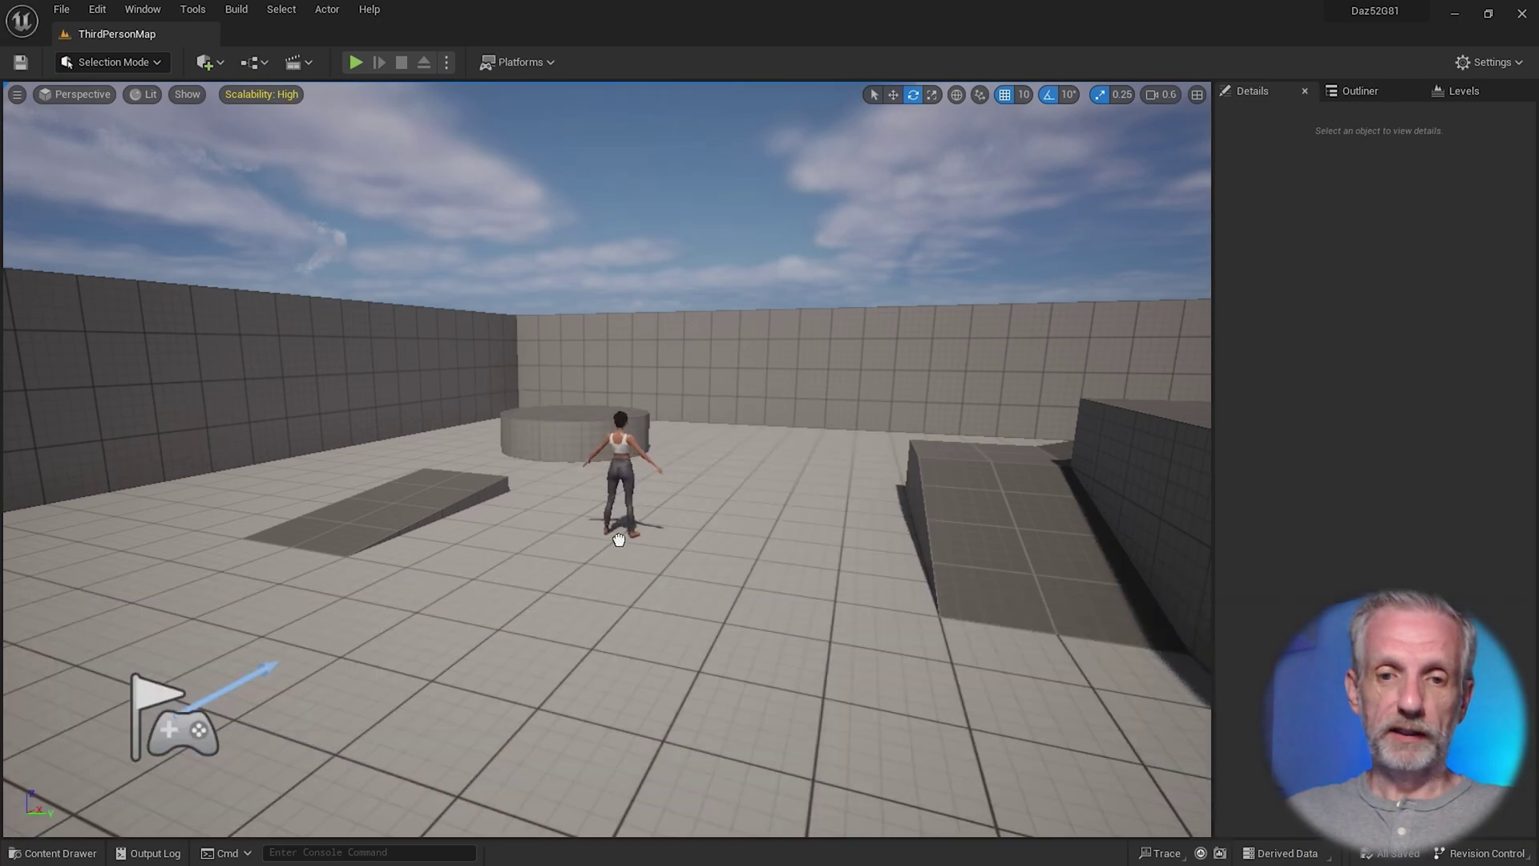
{"action": "left_click", "coordinate": [596, 629]}
{"action": "scroll", "coordinate": [596, 629], "scroll_direction": "up", "scroll_amount": 5}
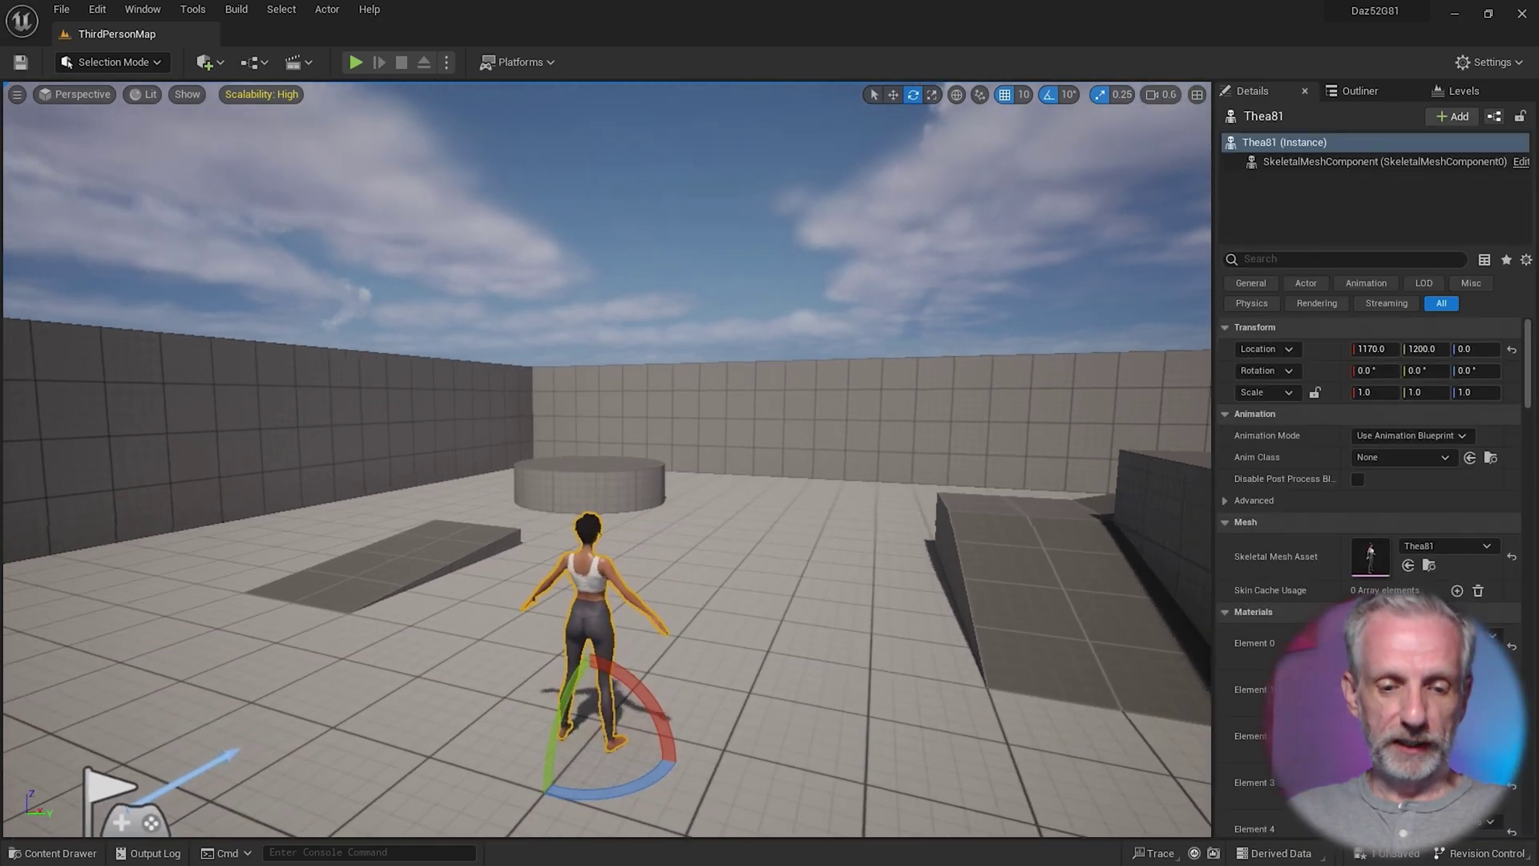
- Rotate the placed Thea81 character 180 degrees about the vertical axis to turn her front toward the camera
{"action": "key", "text": "w"}
{"action": "right_click_drag", "start_coordinate": [606, 459], "coordinate": [605, 537]}
{"action": "key", "text": "s"}
{"action": "key", "text": "s"}
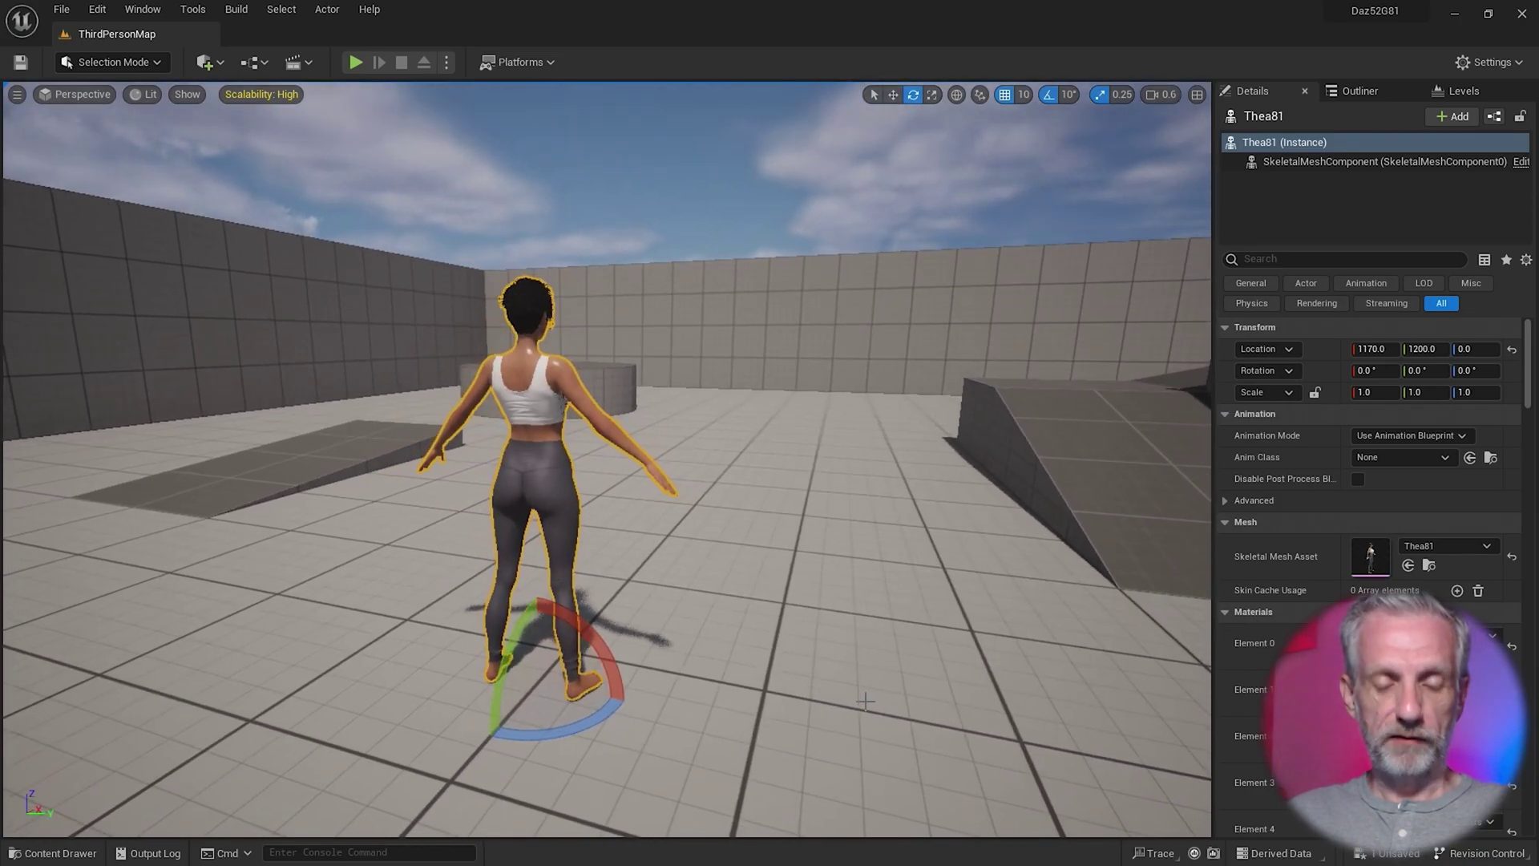
{"action": "right_click_drag", "start_coordinate": [867, 702], "coordinate": [867, 702], "text": "ctrl"}
{"action": "left_click_drag", "start_coordinate": [867, 702], "coordinate": [463, 749]}
{"action": "scroll", "coordinate": [834, 689], "scroll_direction": "up", "scroll_amount": 5}
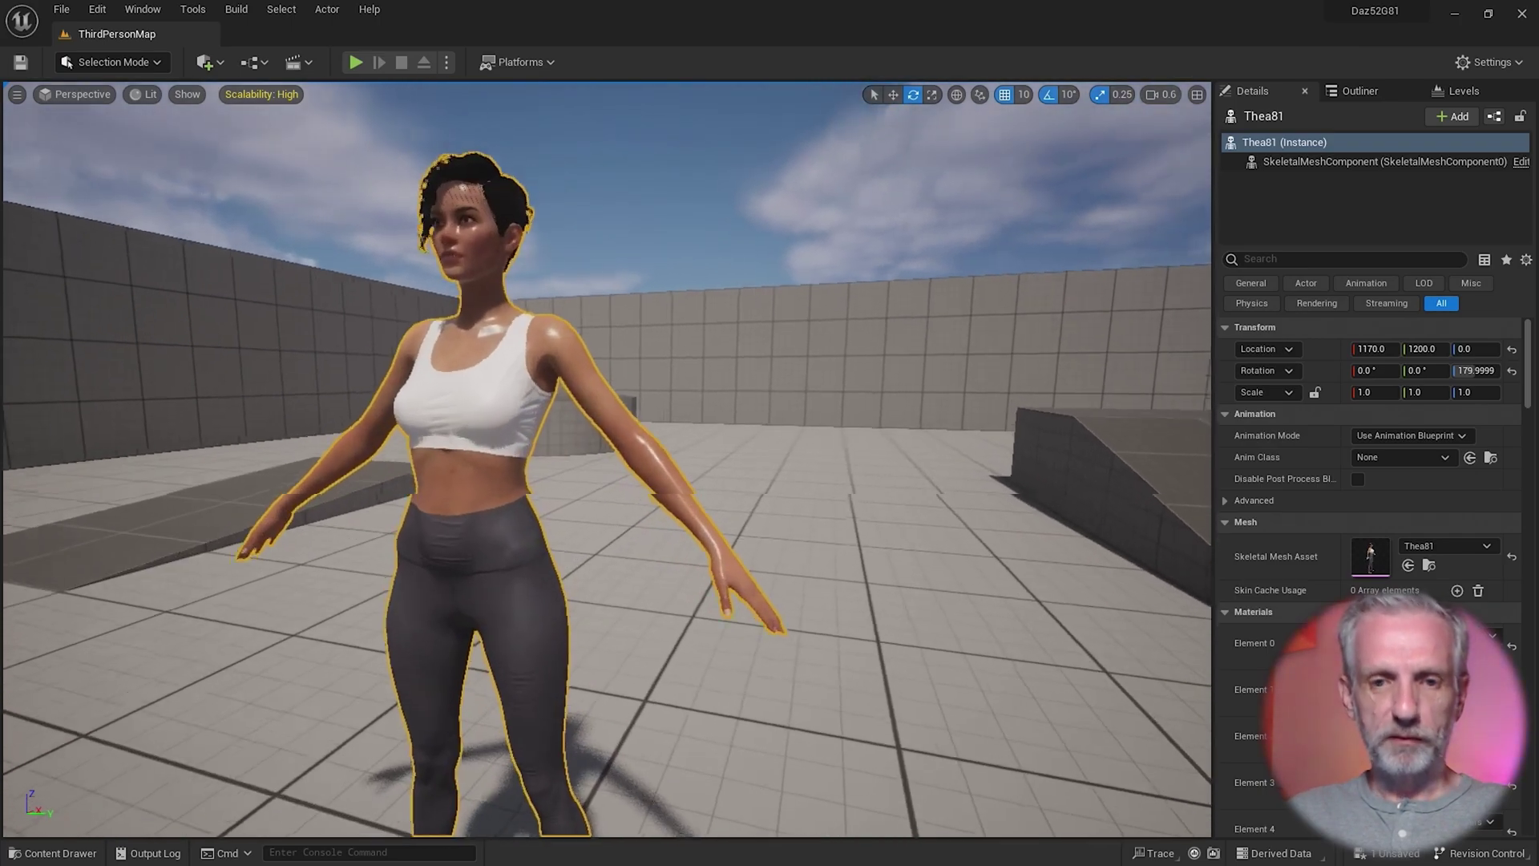
- Examine the character's face, hair and upper body up close in the level
{"action": "key", "text": "w"}
{"action": "scroll", "coordinate": [607, 458], "scroll_direction": "down", "scroll_amount": 3}
{"action": "right_click_drag", "start_coordinate": [607, 458], "coordinate": [545, 513]}
{"action": "key", "text": "e"}
{"action": "key", "text": "a"}
{"action": "key", "text": "d"}
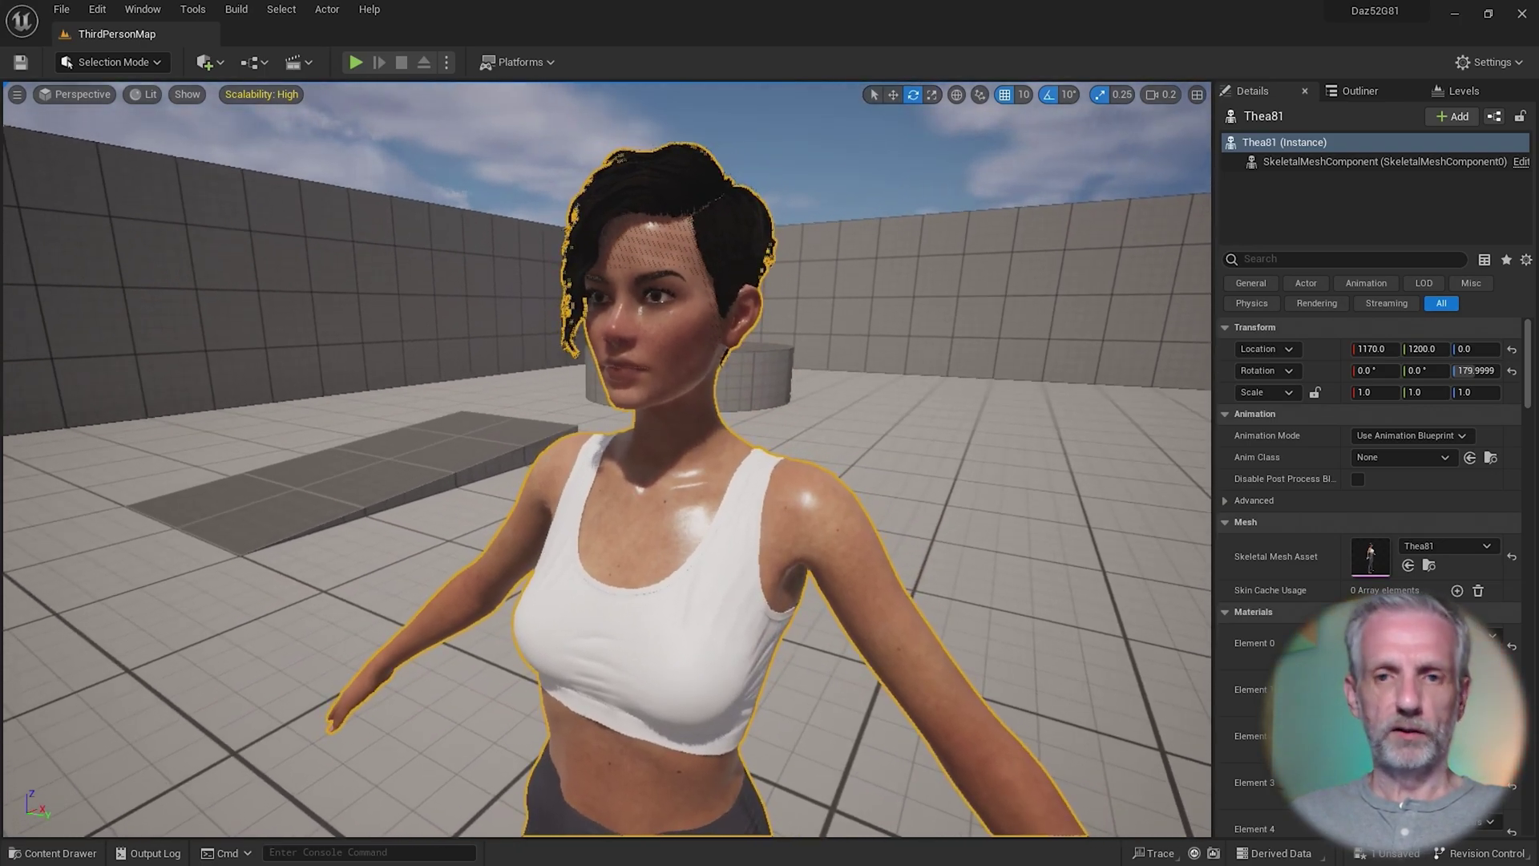
{"action": "mouse_move", "coordinate": [545, 513]}
{"action": "right_mouse_down"}
{"action": "mouse_move", "coordinate": [567, 505]}
{"action": "mouse_move", "coordinate": [561, 492]}
{"action": "right_mouse_up"}
{"action": "key", "text": "q"}
{"action": "key", "text": "w"}
{"action": "key", "text": "e"}
{"action": "key", "text": "d"}
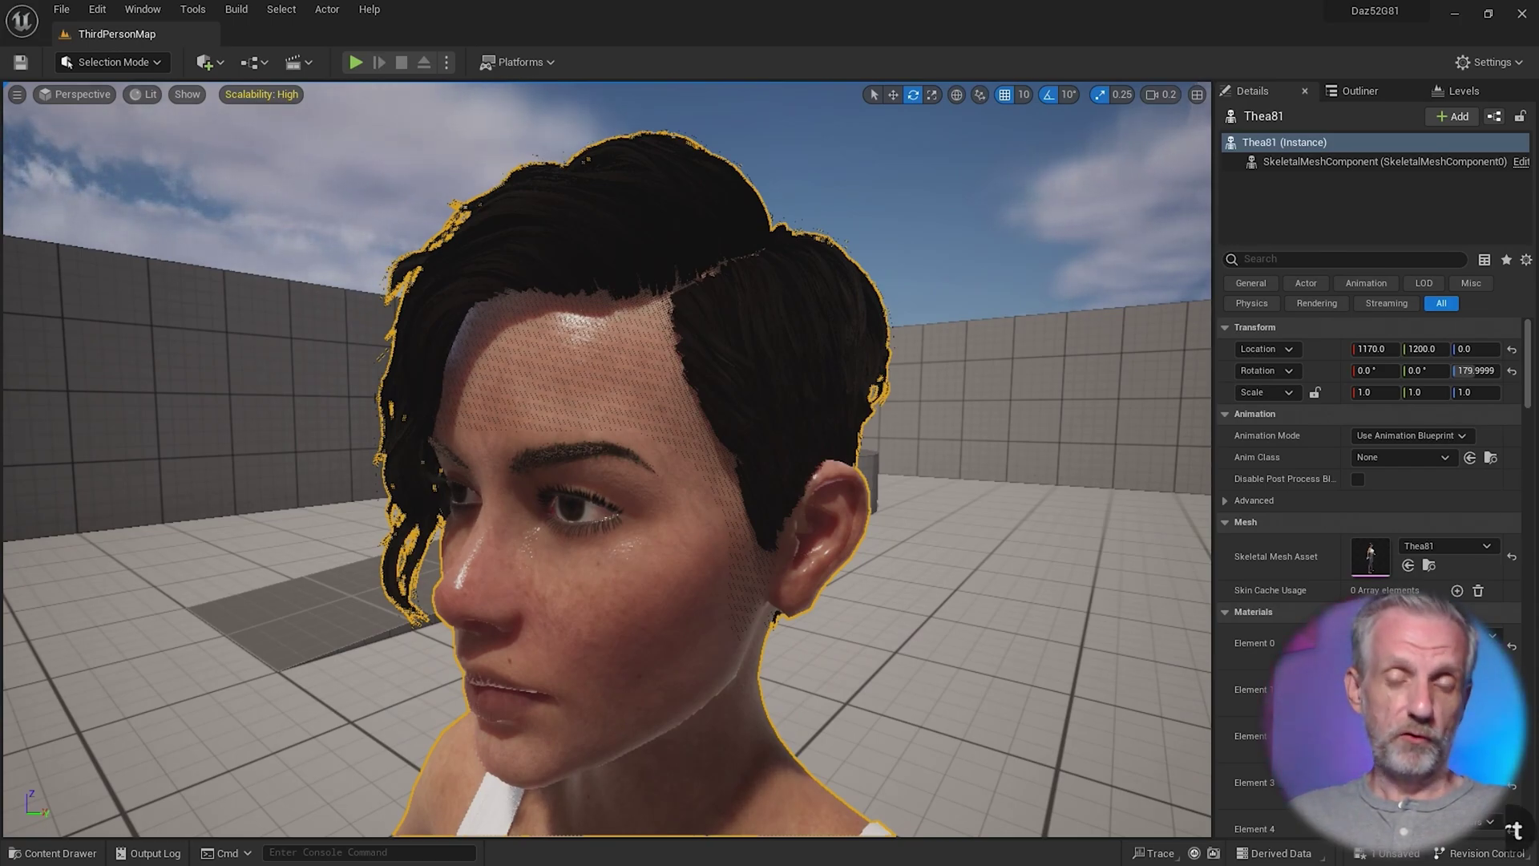
{"action": "key", "text": "s"}
{"action": "key", "text": "s"}
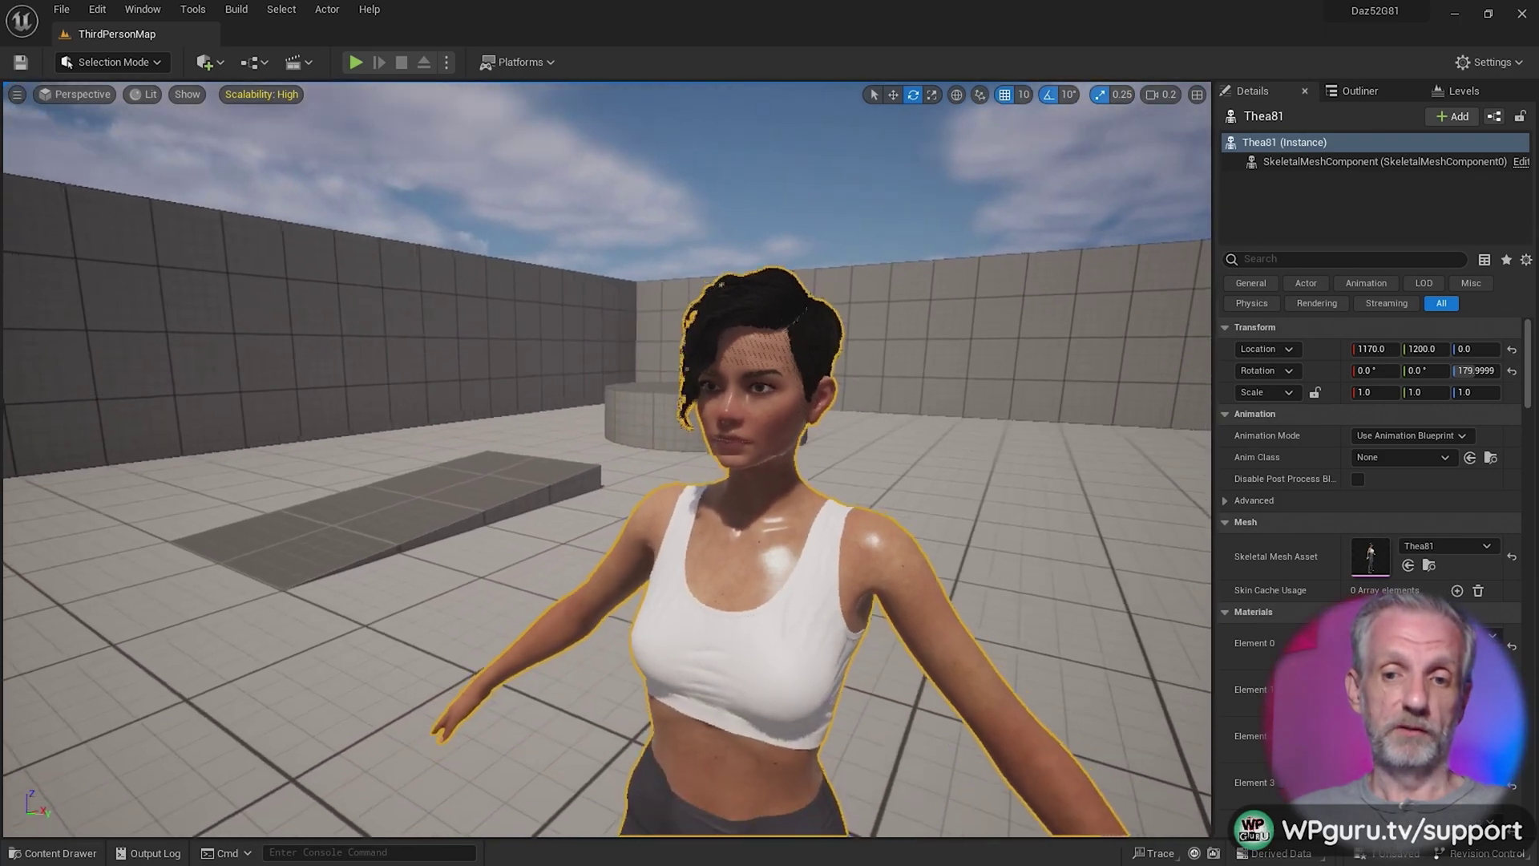
{"action": "right_click_drag", "start_coordinate": [606, 458], "coordinate": [616, 450]}
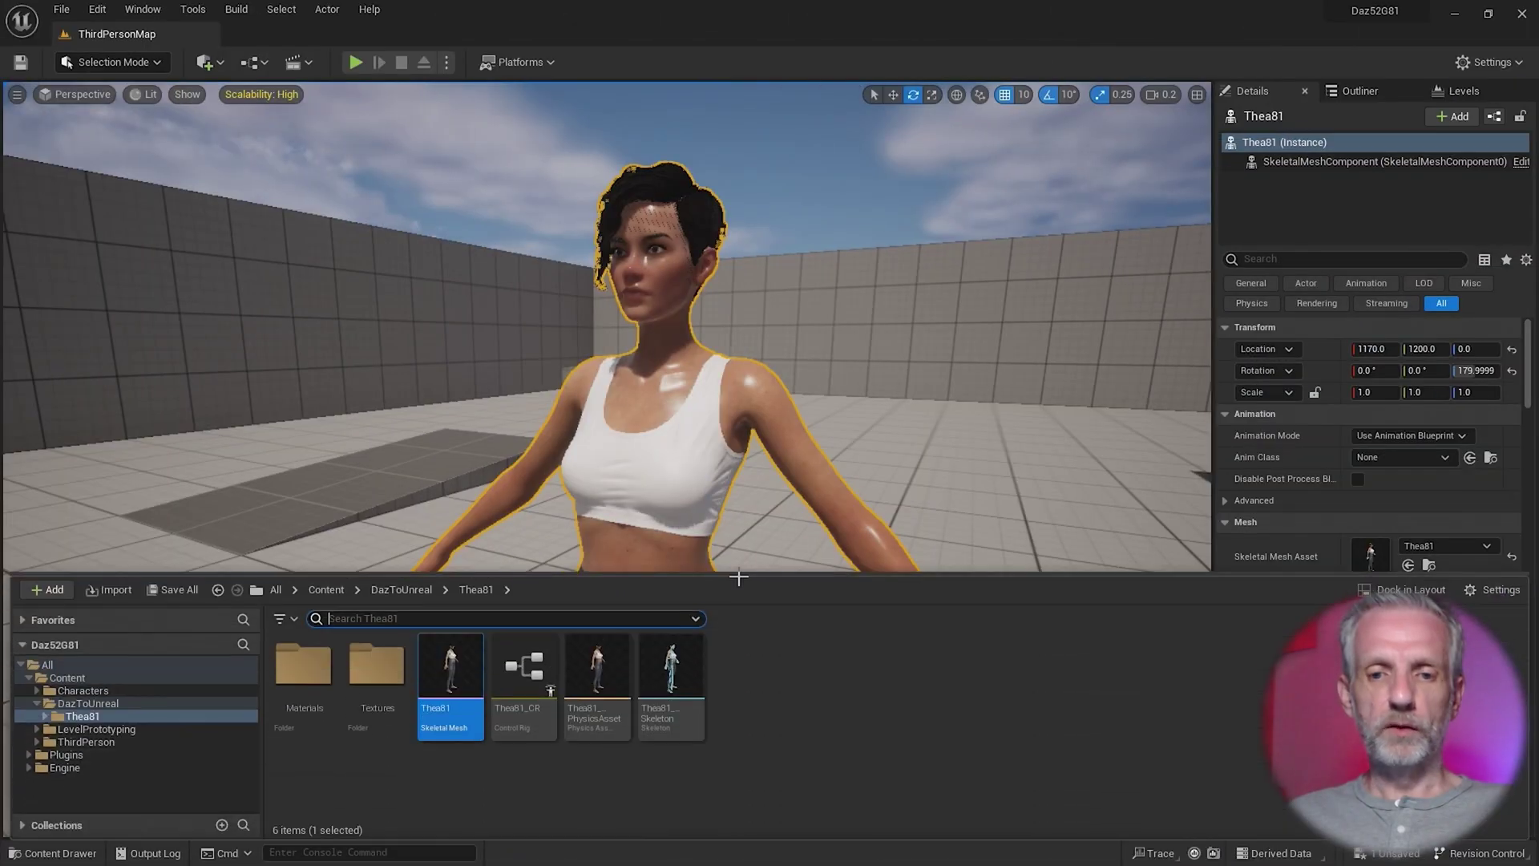
- Open the Thea81 skeletal mesh asset for editing and inspect the character from the front and the side
{"action": "double_click", "coordinate": [464, 681]}
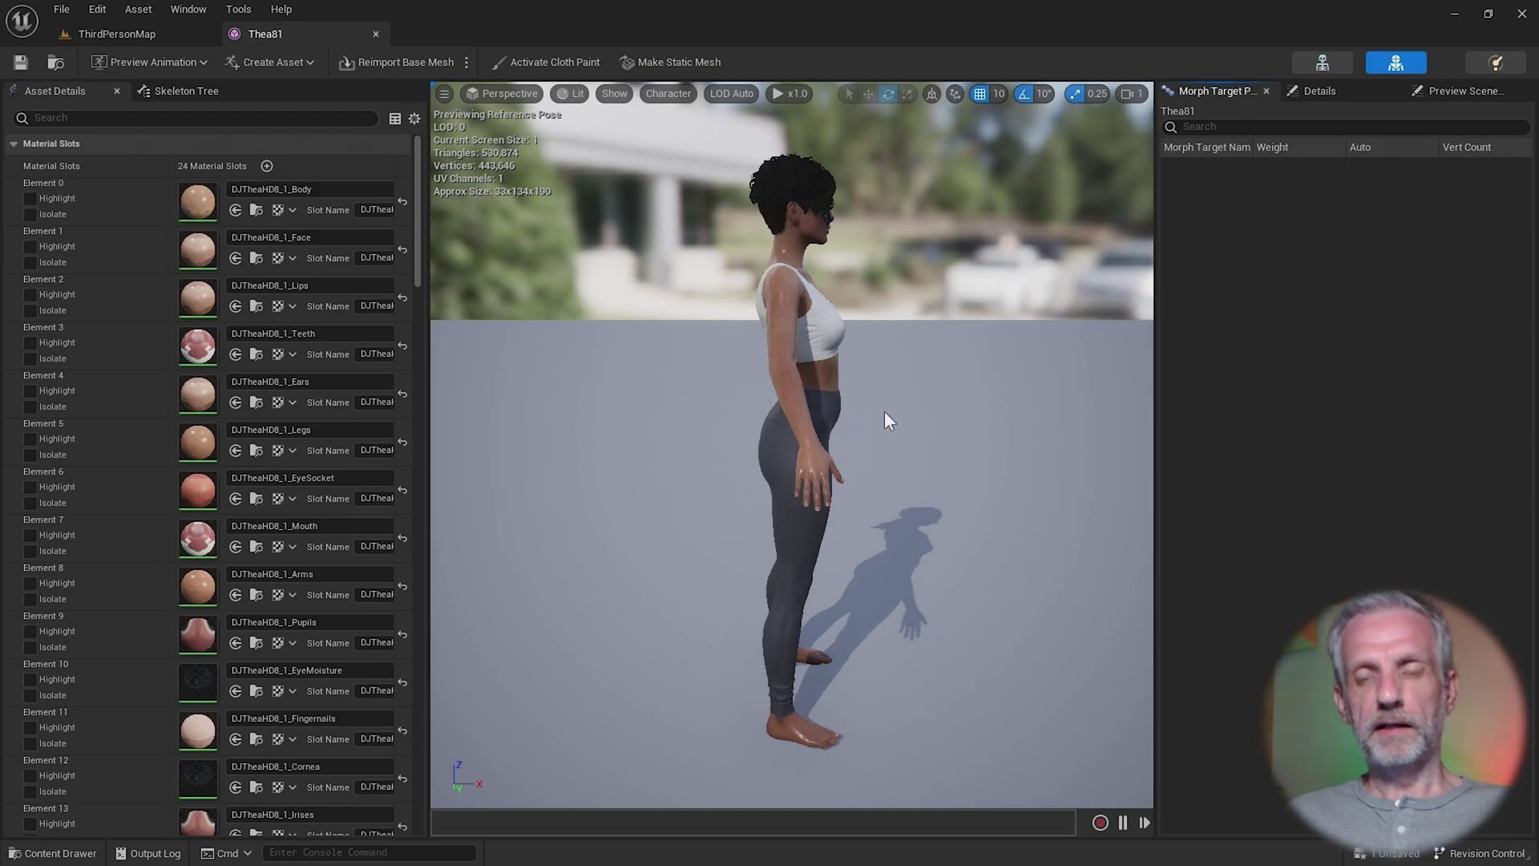
{"action": "mouse_move", "coordinate": [888, 407]}
{"action": "left_mouse_down"}
{"action": "mouse_move", "coordinate": [841, 265]}
{"action": "mouse_move", "coordinate": [898, 424]}
{"action": "left_mouse_up"}
{"action": "right_click_drag", "start_coordinate": [898, 425], "coordinate": [593, 401]}
{"action": "scroll", "coordinate": [802, 420], "scroll_direction": "down", "scroll_amount": 3}
{"action": "scroll", "coordinate": [745, 380], "scroll_direction": "up", "scroll_amount": 3}
{"action": "left_click_drag", "start_coordinate": [690, 400], "coordinate": [678, 402]}
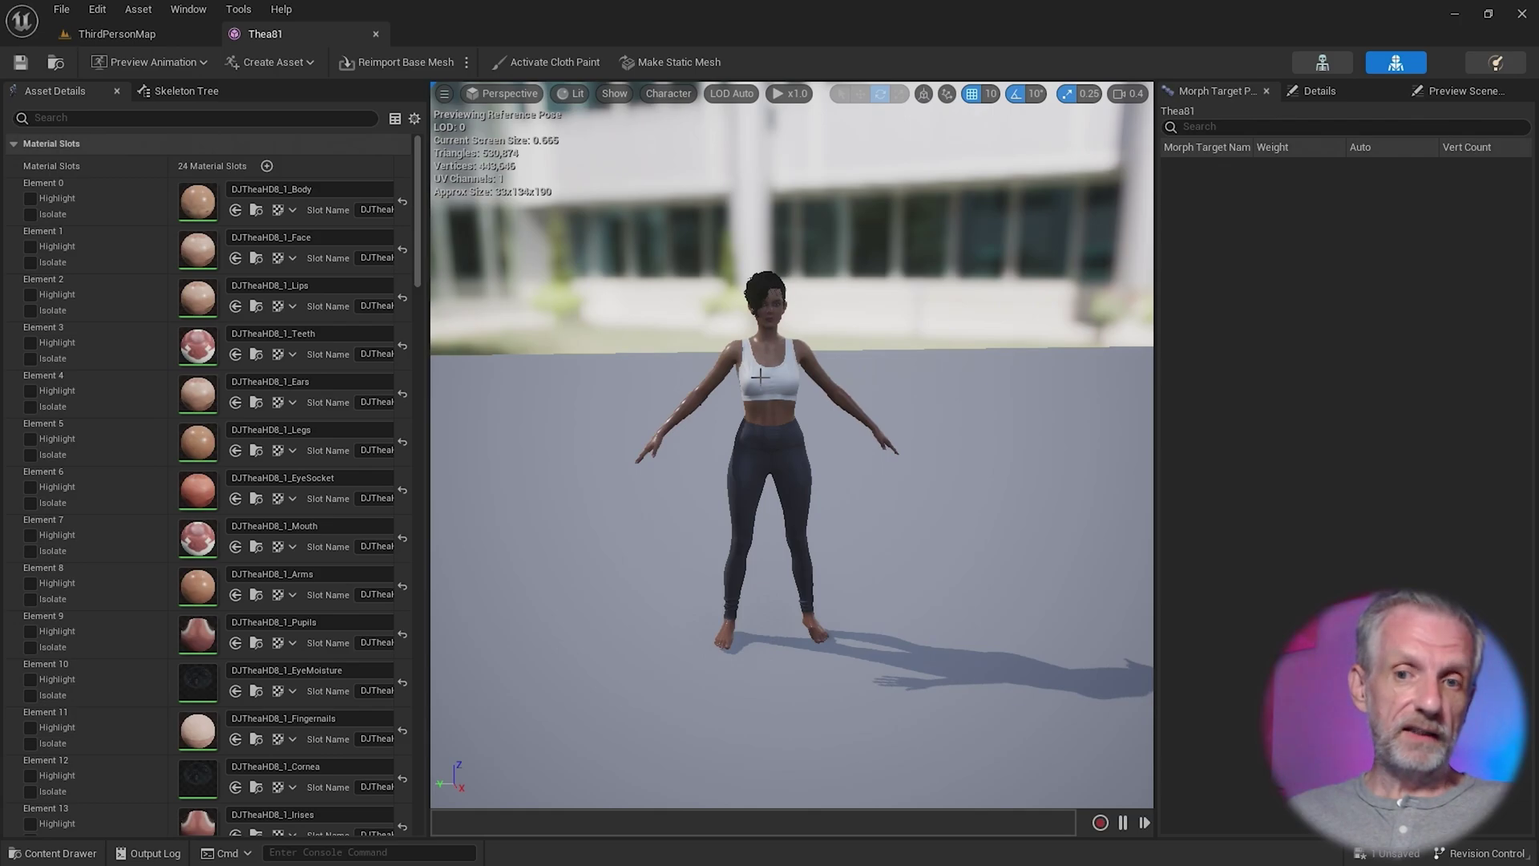
{"action": "left_click_drag", "start_coordinate": [760, 376], "coordinate": [649, 342]}
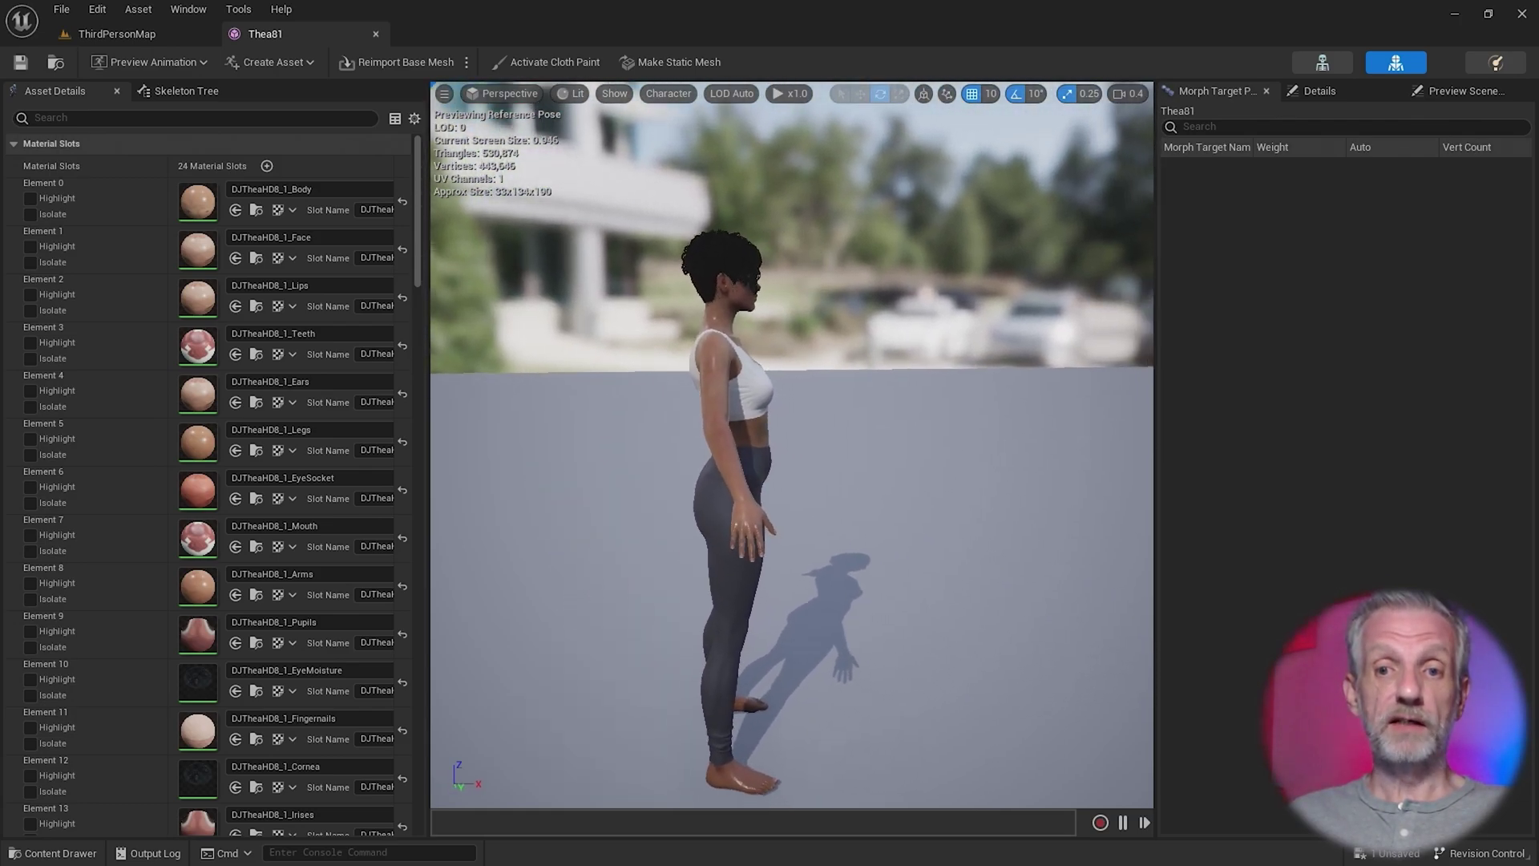
{"action": "right_click_drag", "start_coordinate": [763, 380], "coordinate": [785, 402]}
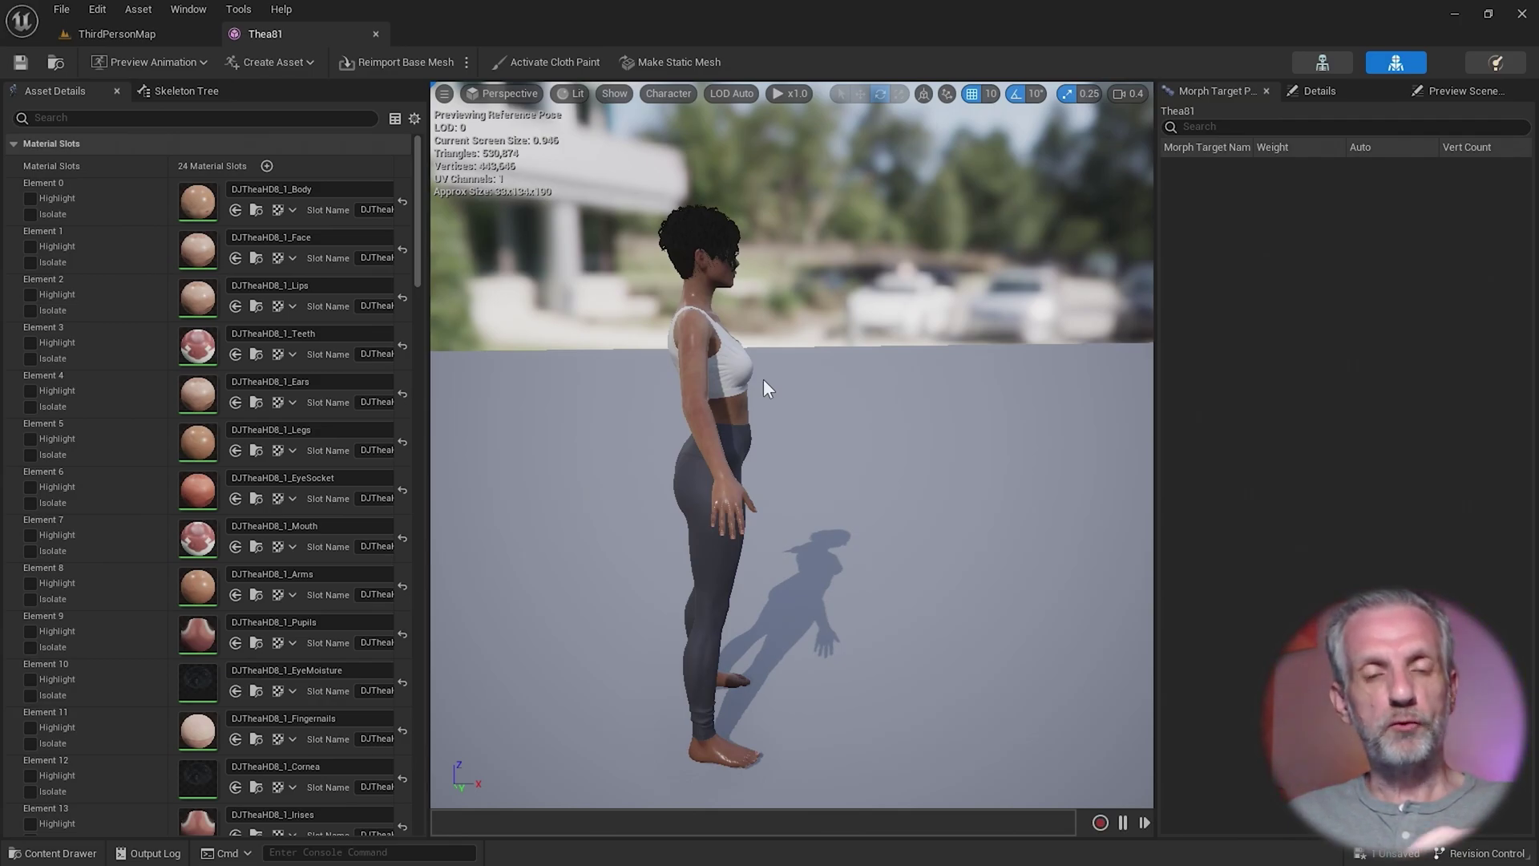
- Check the mesh's available preview animations and start creating an animation asset from the current pose
{"action": "left_click", "coordinate": [199, 63]}
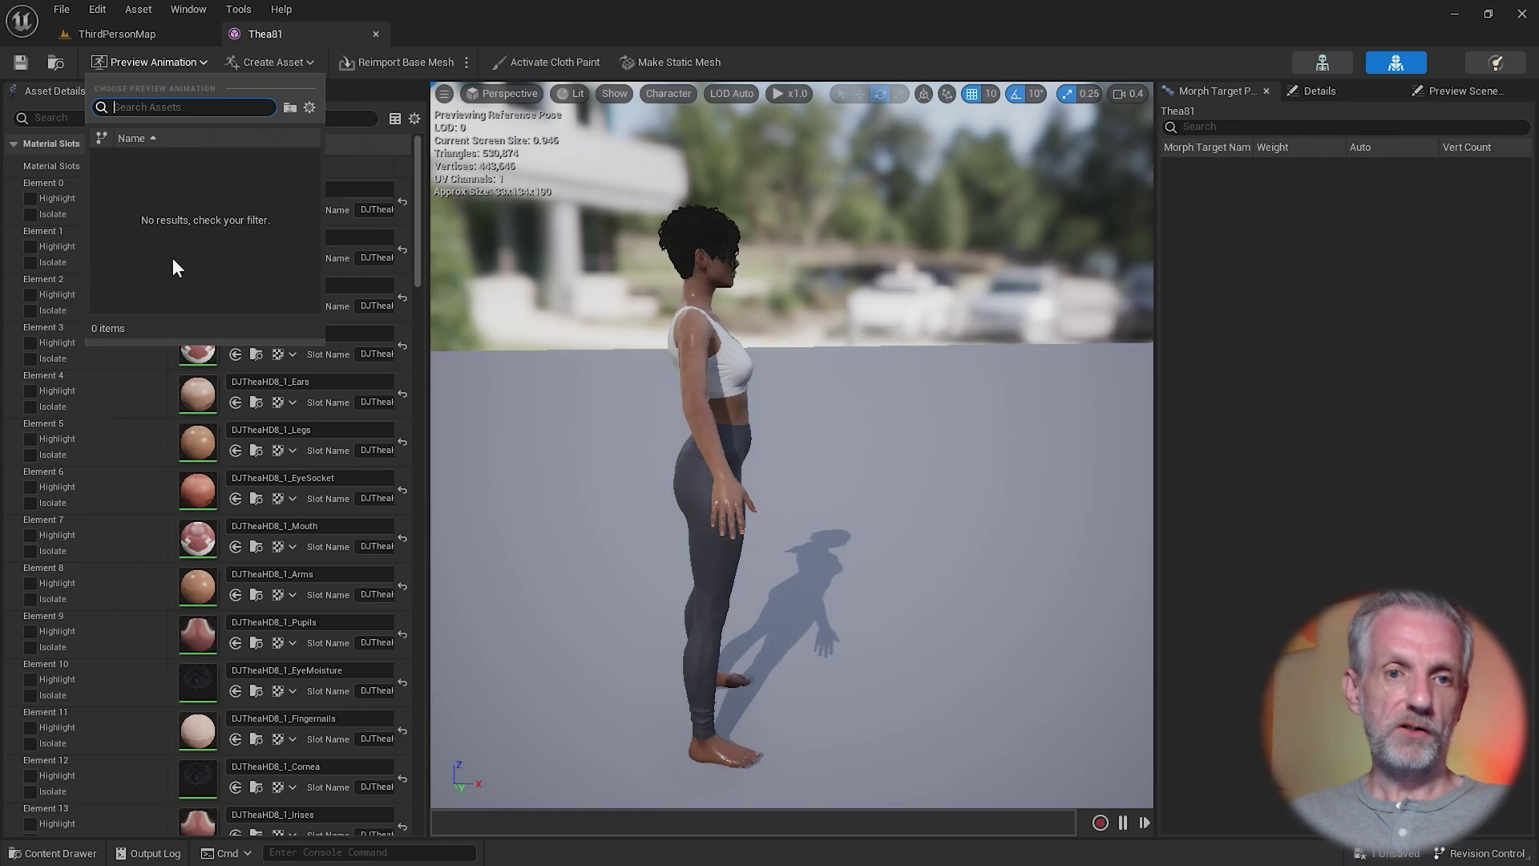
{"action": "left_click", "coordinate": [328, 33]}
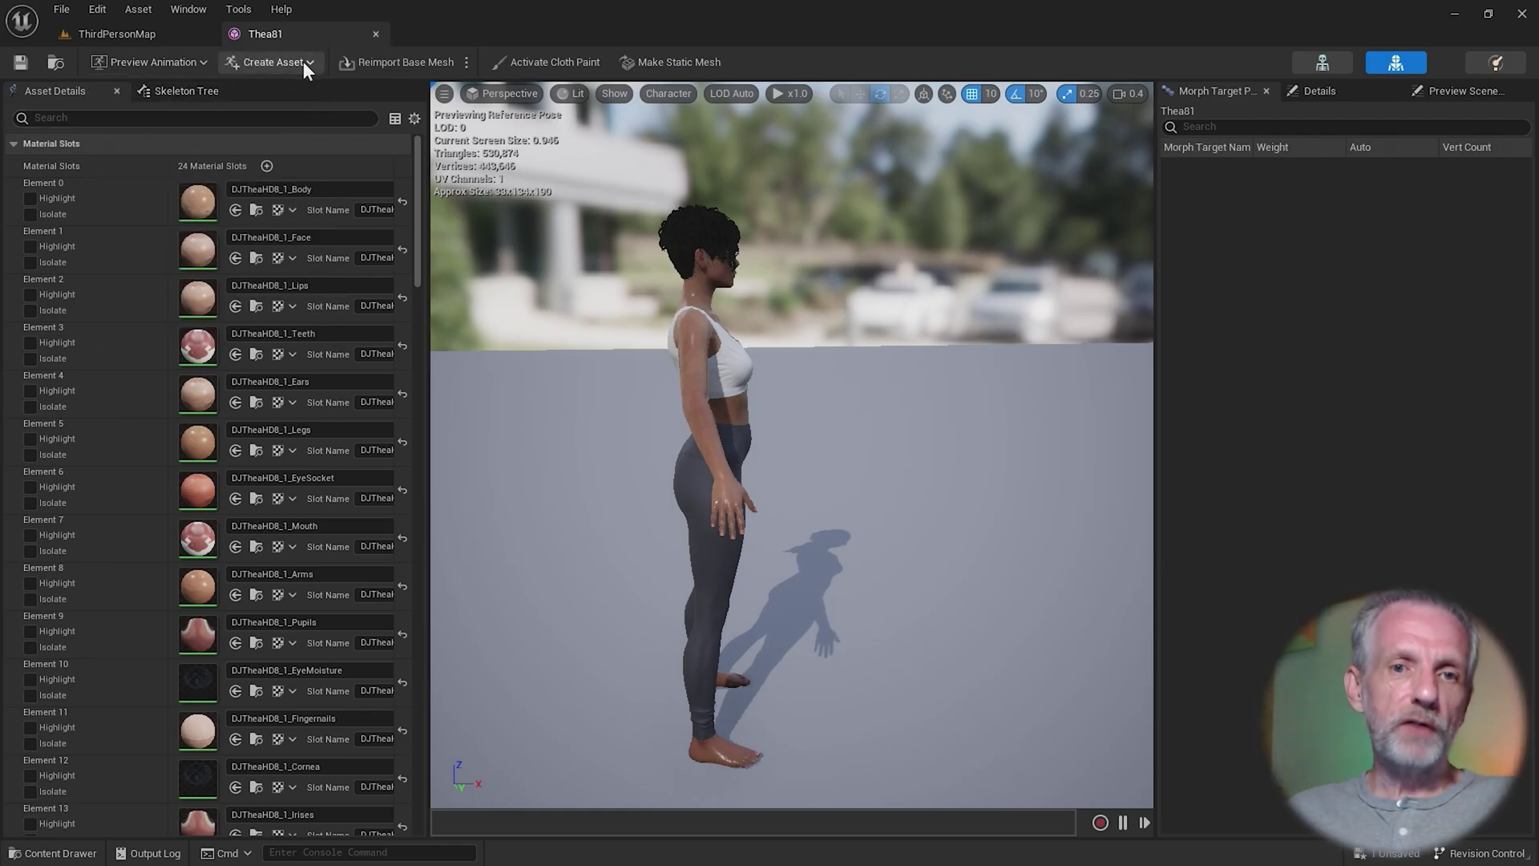
{"action": "left_click", "coordinate": [303, 61]}
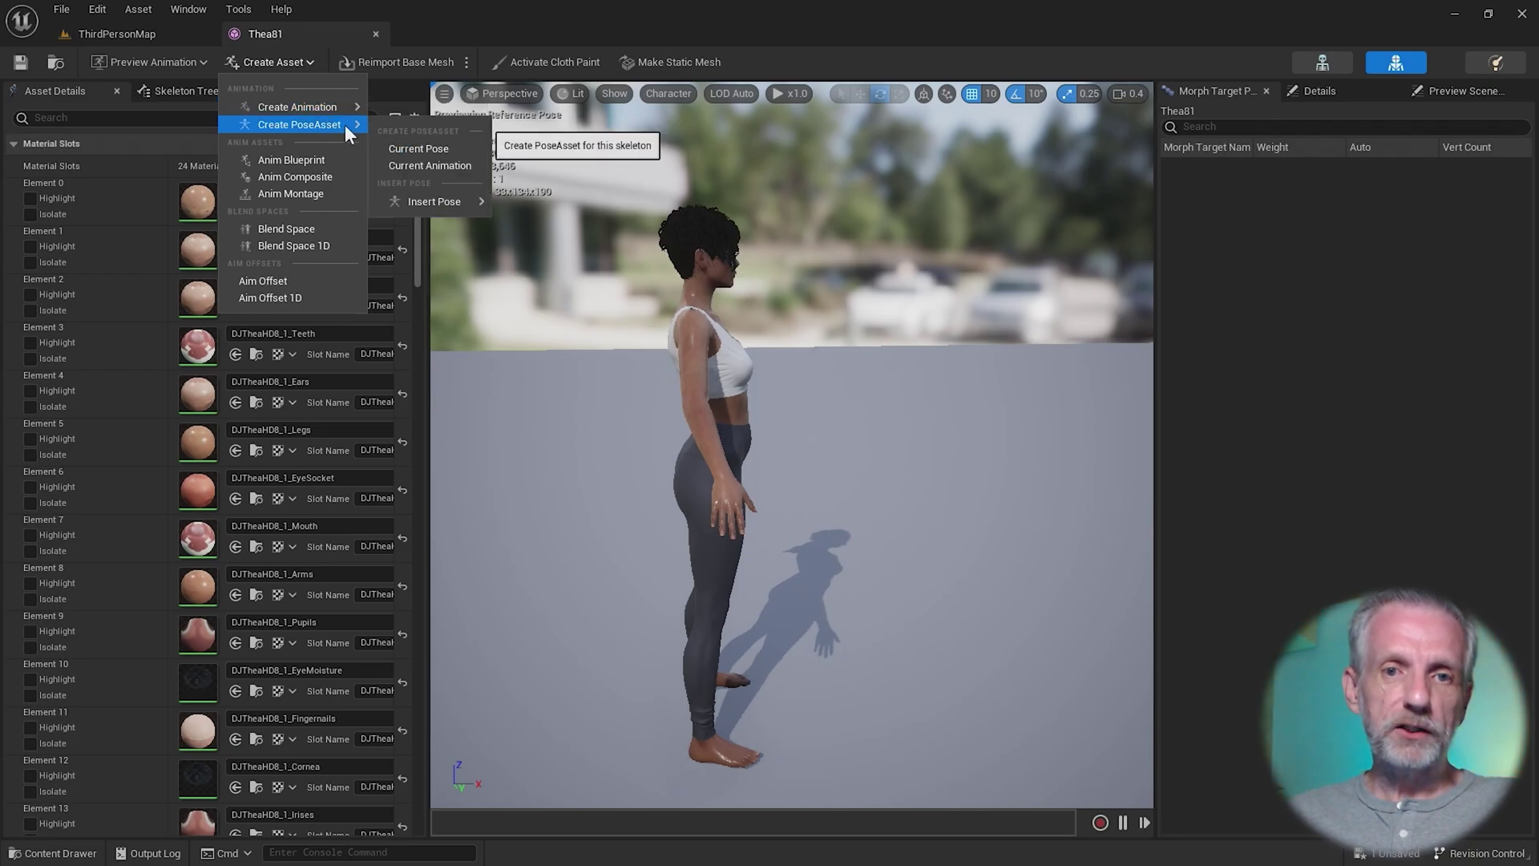
{"action": "mouse_move", "coordinate": [343, 107]}
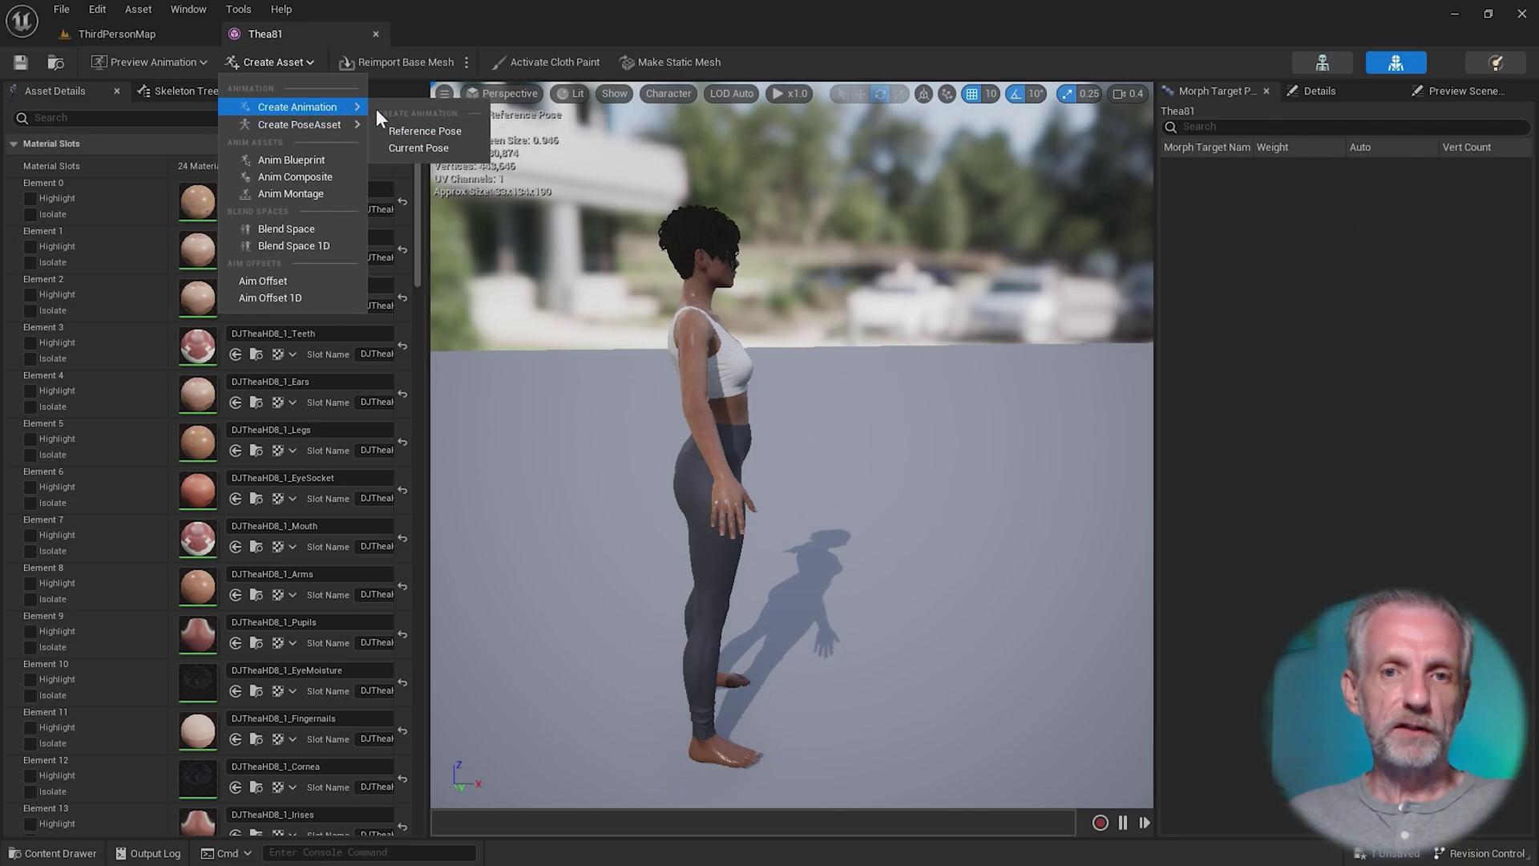
{"action": "left_click", "coordinate": [462, 151]}
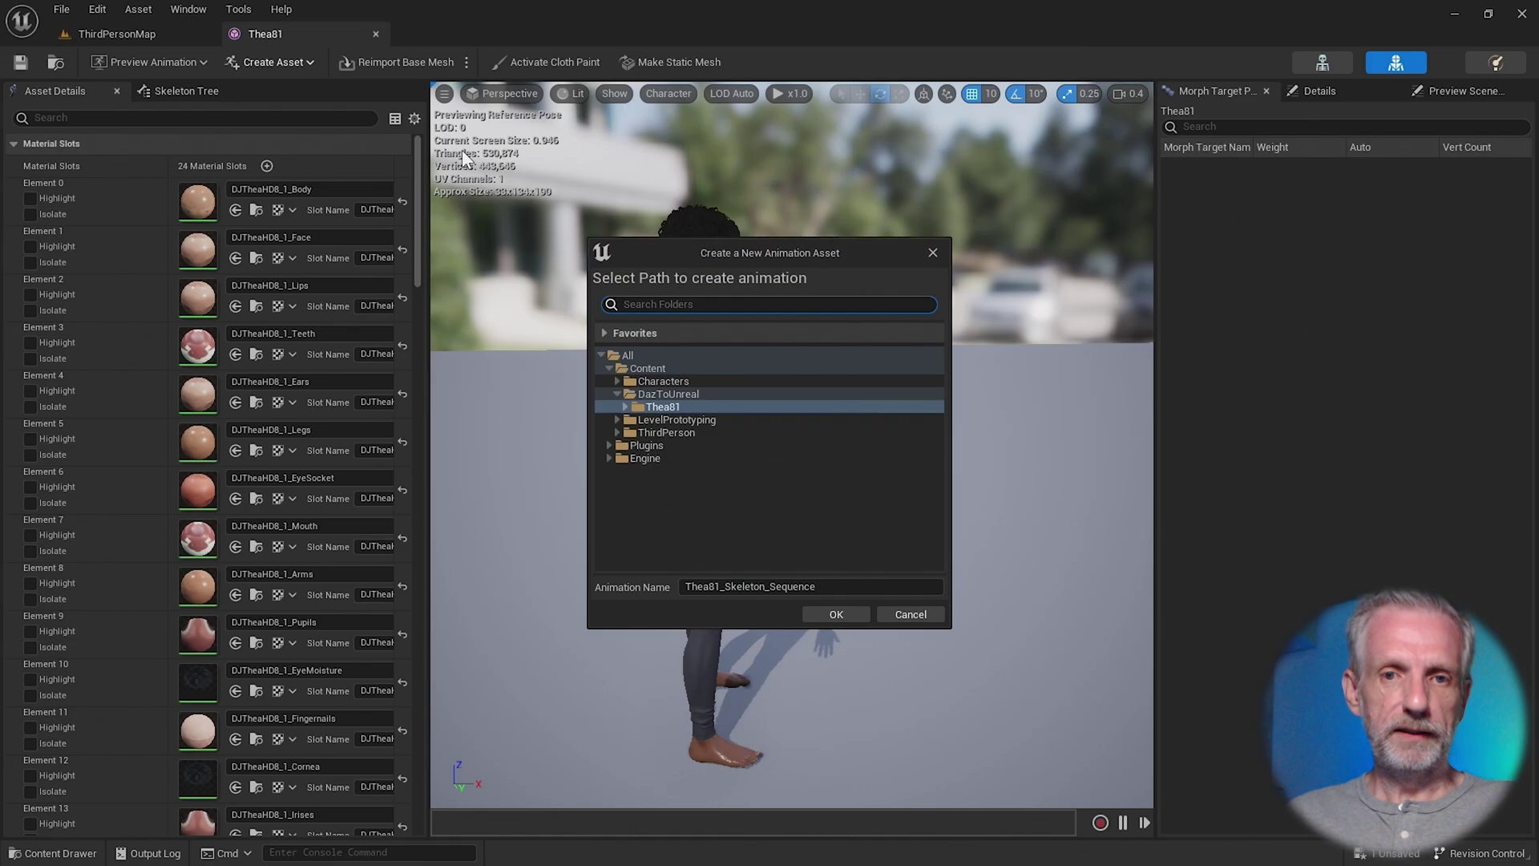
- Create a new folder named Animations inside DazToUnreal as the location for the animation asset
{"action": "left_click_drag", "start_coordinate": [727, 256], "coordinate": [617, 173]}
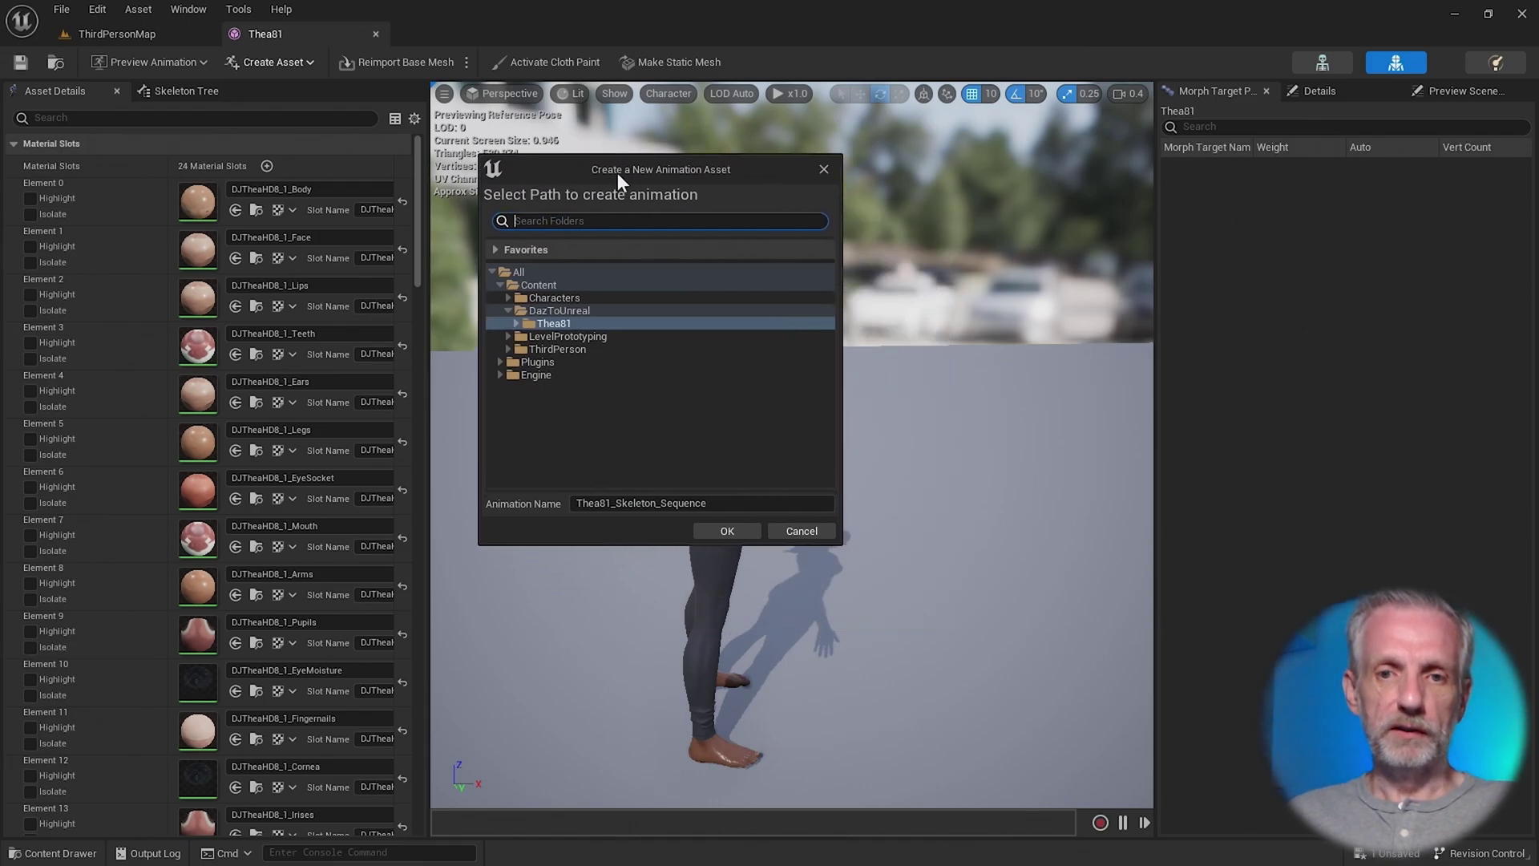
{"action": "right_click", "coordinate": [590, 311]}
{"action": "left_click", "coordinate": [642, 328]}
{"action": "type", "text": "A"}
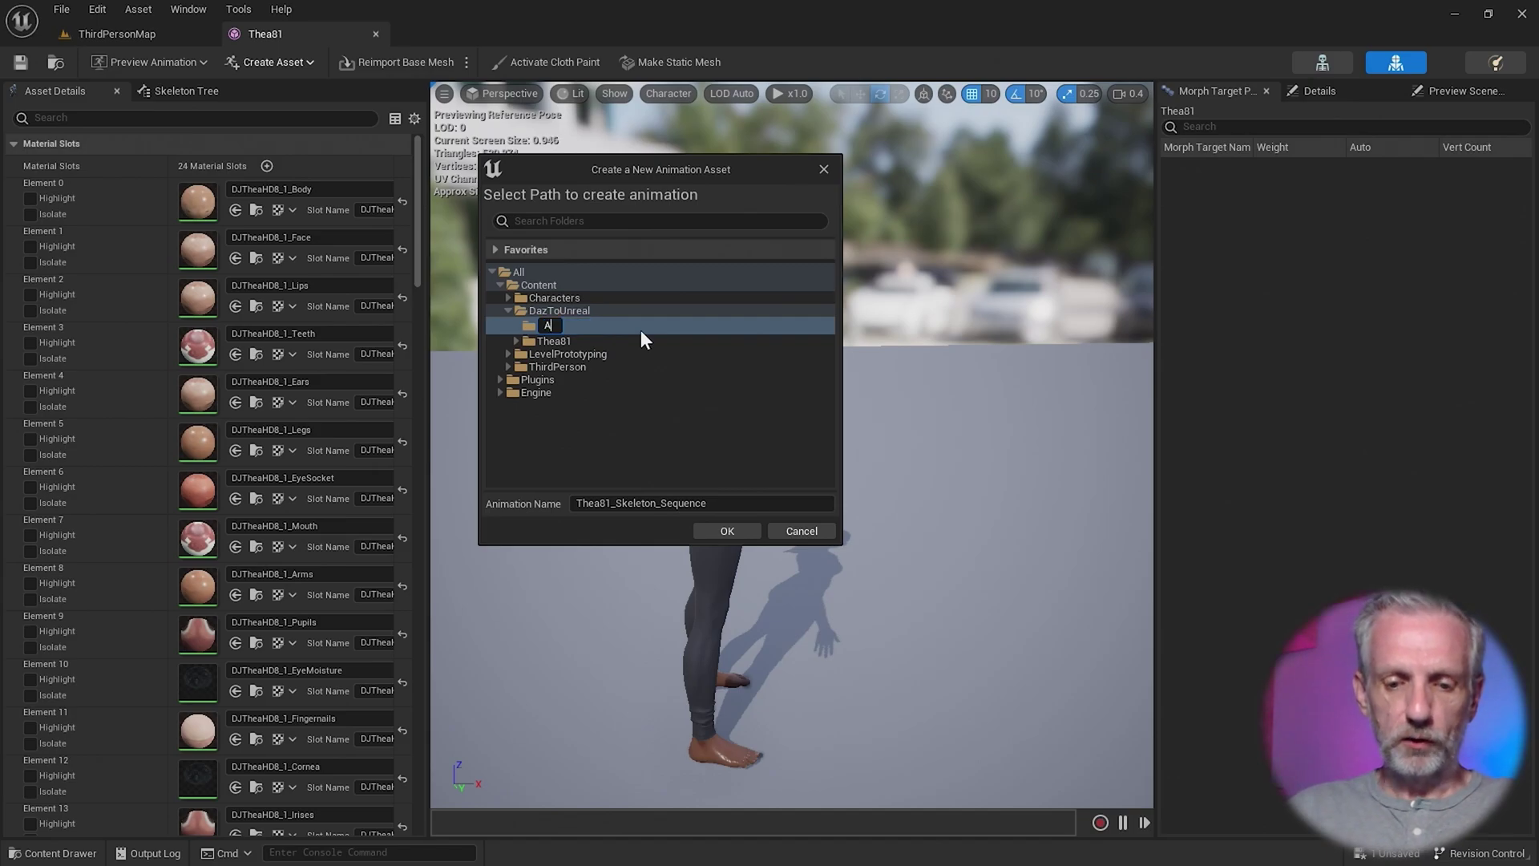
{"action": "type", "text": "nimations"}
{"action": "key", "text": "Return"}
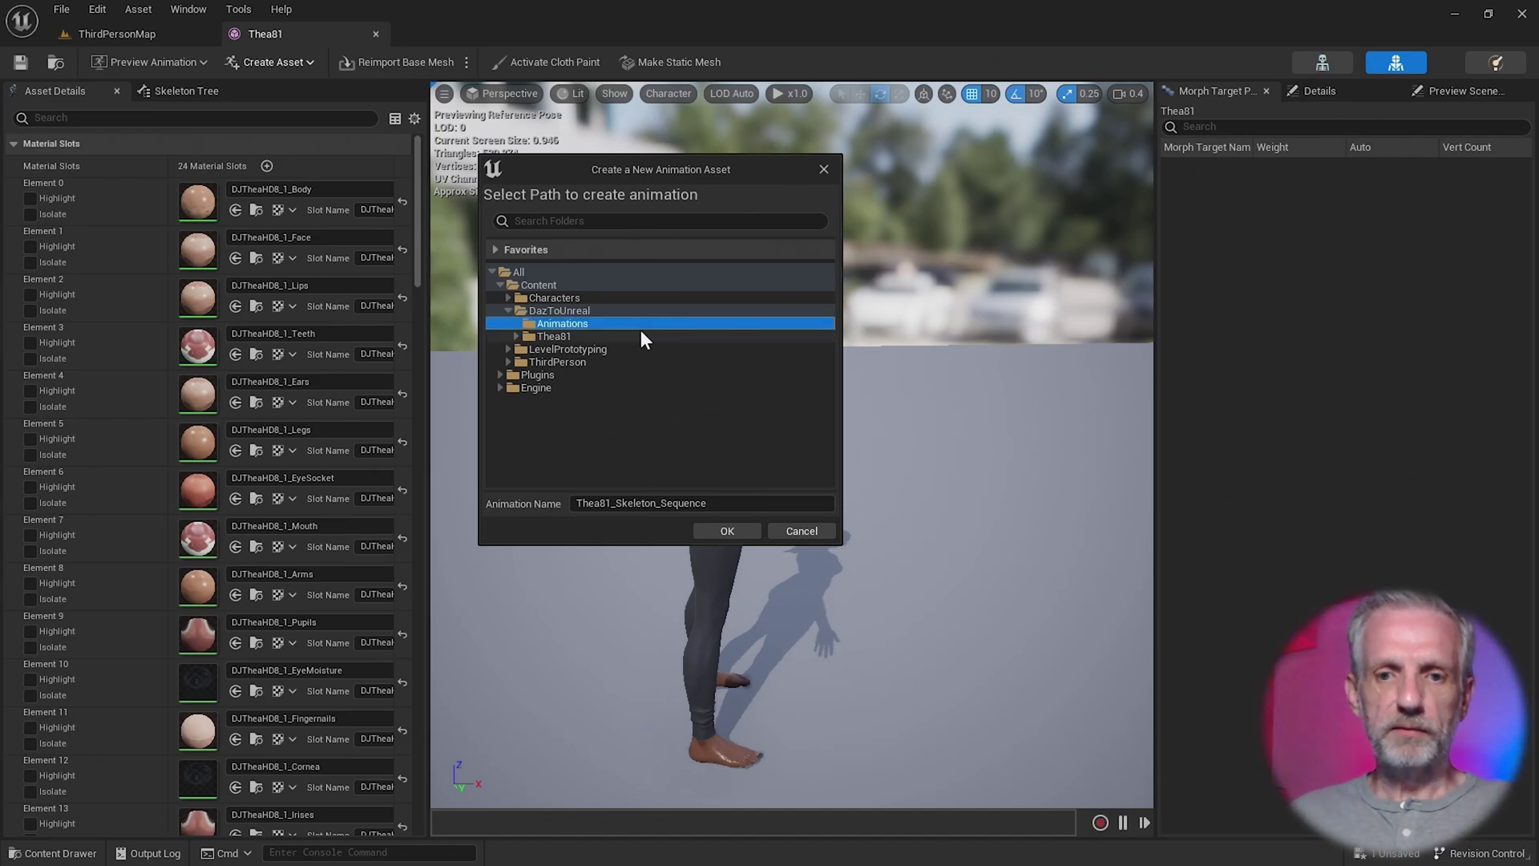
- Name the animation FaceForward and create it in the Animations folder
{"action": "left_click", "coordinate": [733, 496]}
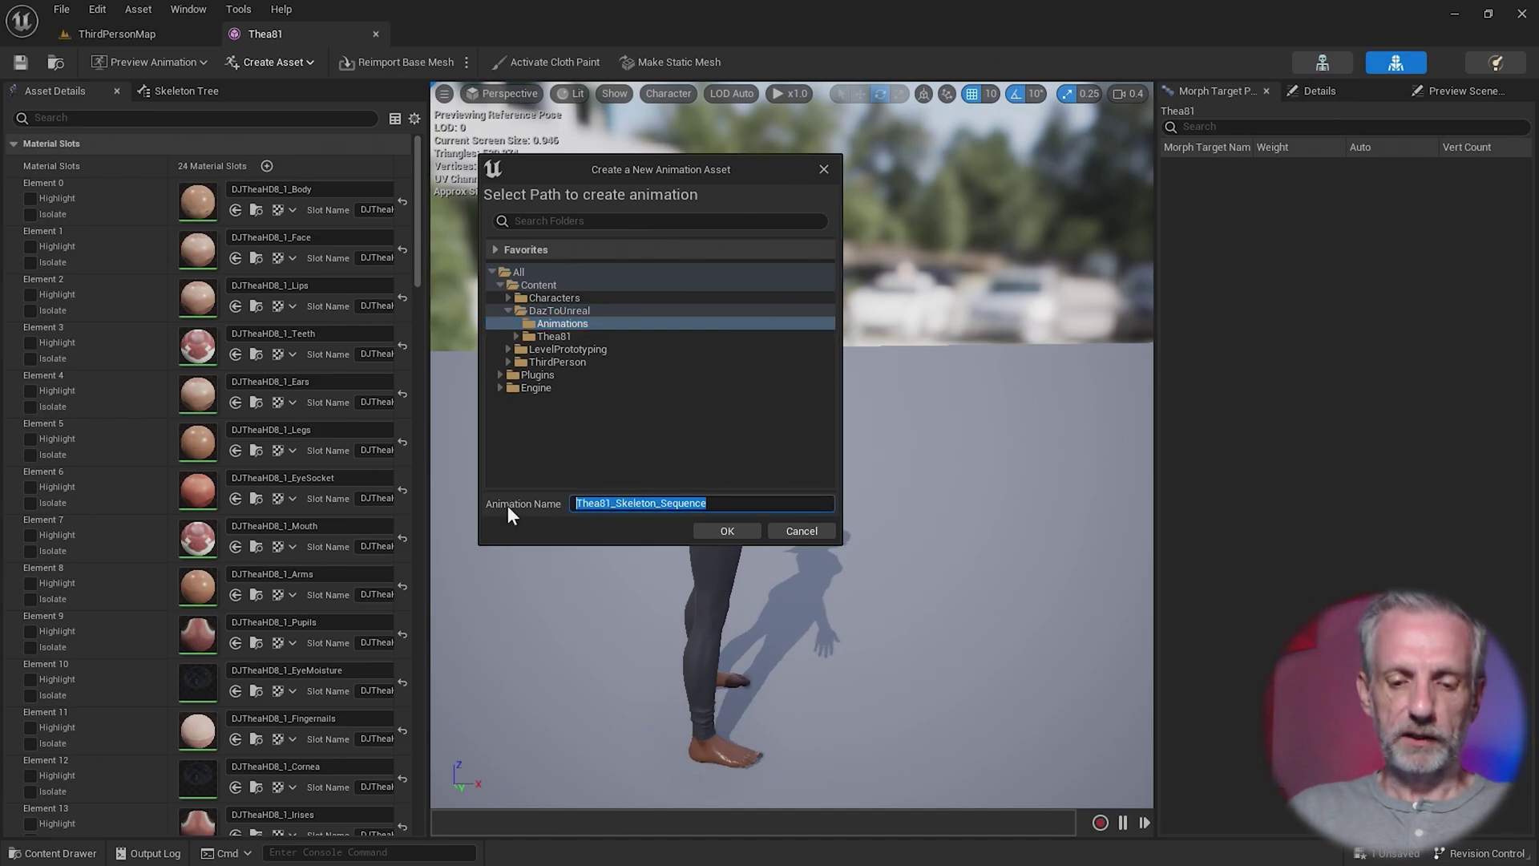
{"action": "type", "text": "FaceForward"}
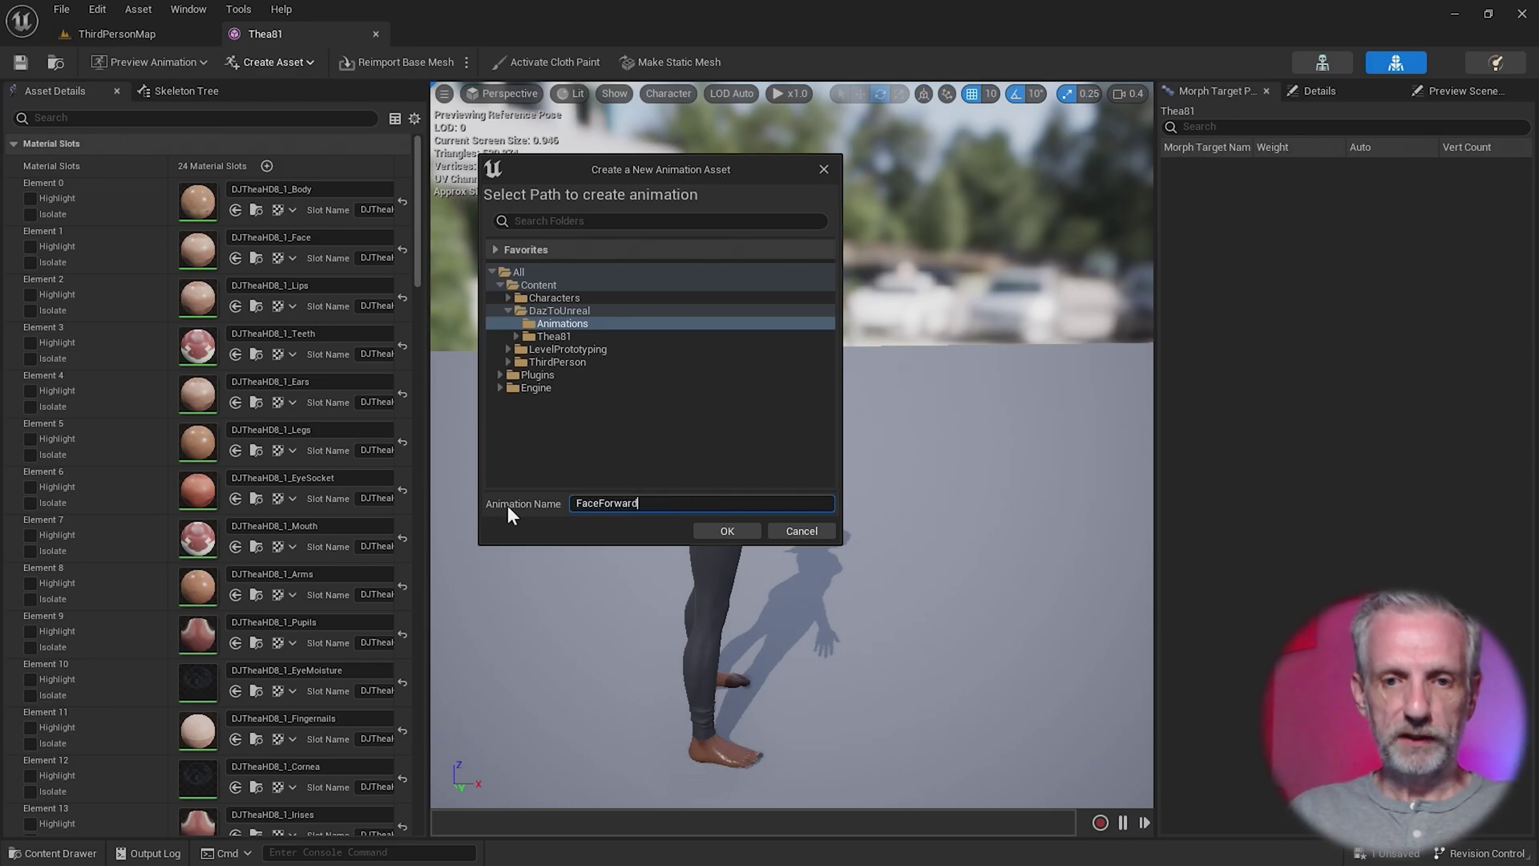
{"action": "left_click", "coordinate": [739, 533]}
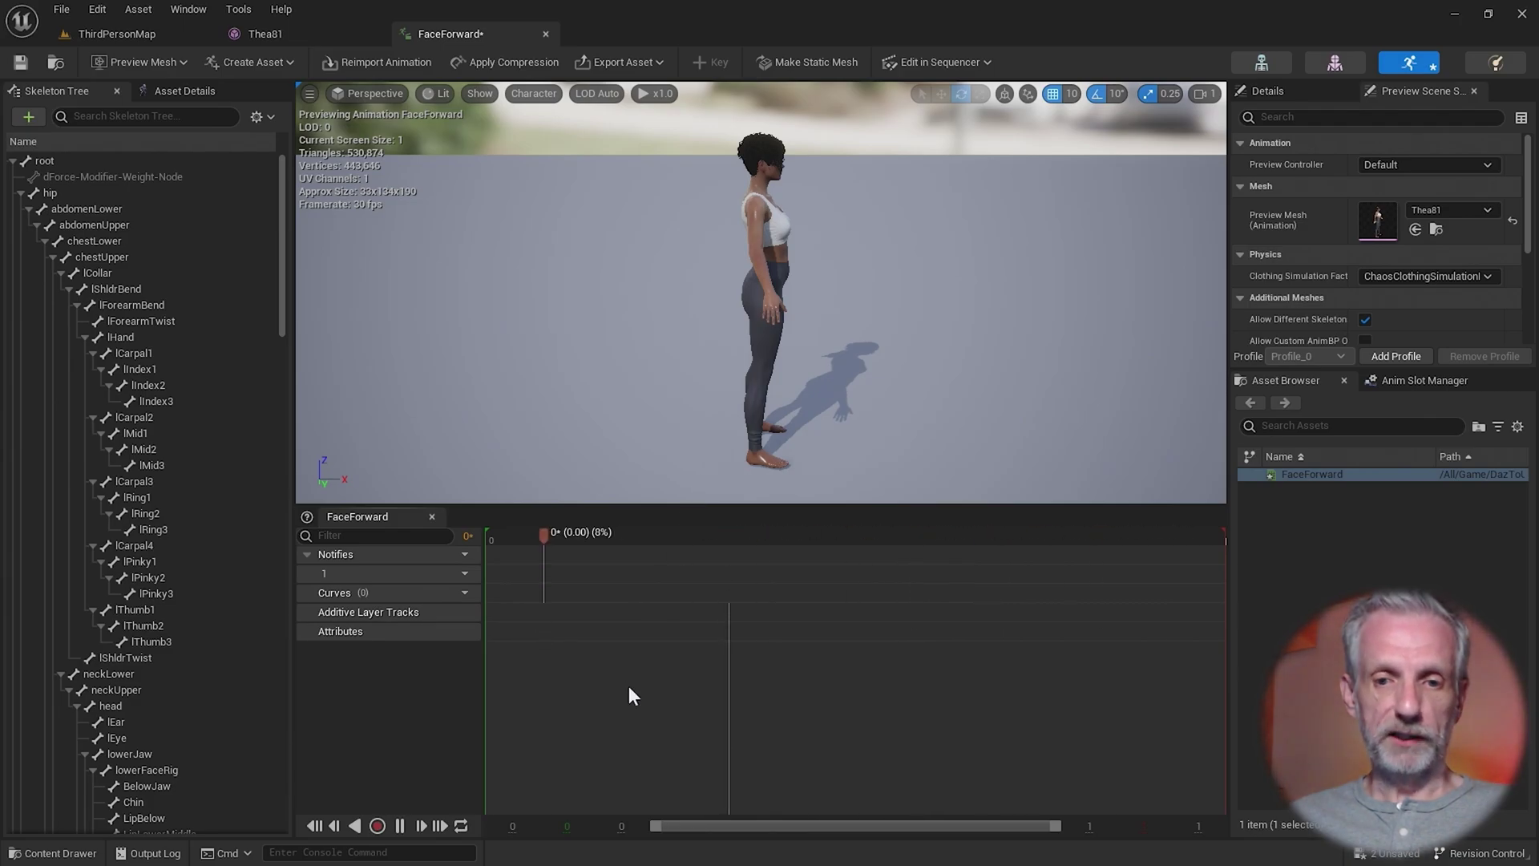
- Pause playback at the first frame and rotate the root bone 90 degrees about the vertical axis
{"action": "left_click", "coordinate": [401, 825]}
{"action": "left_click", "coordinate": [314, 825]}
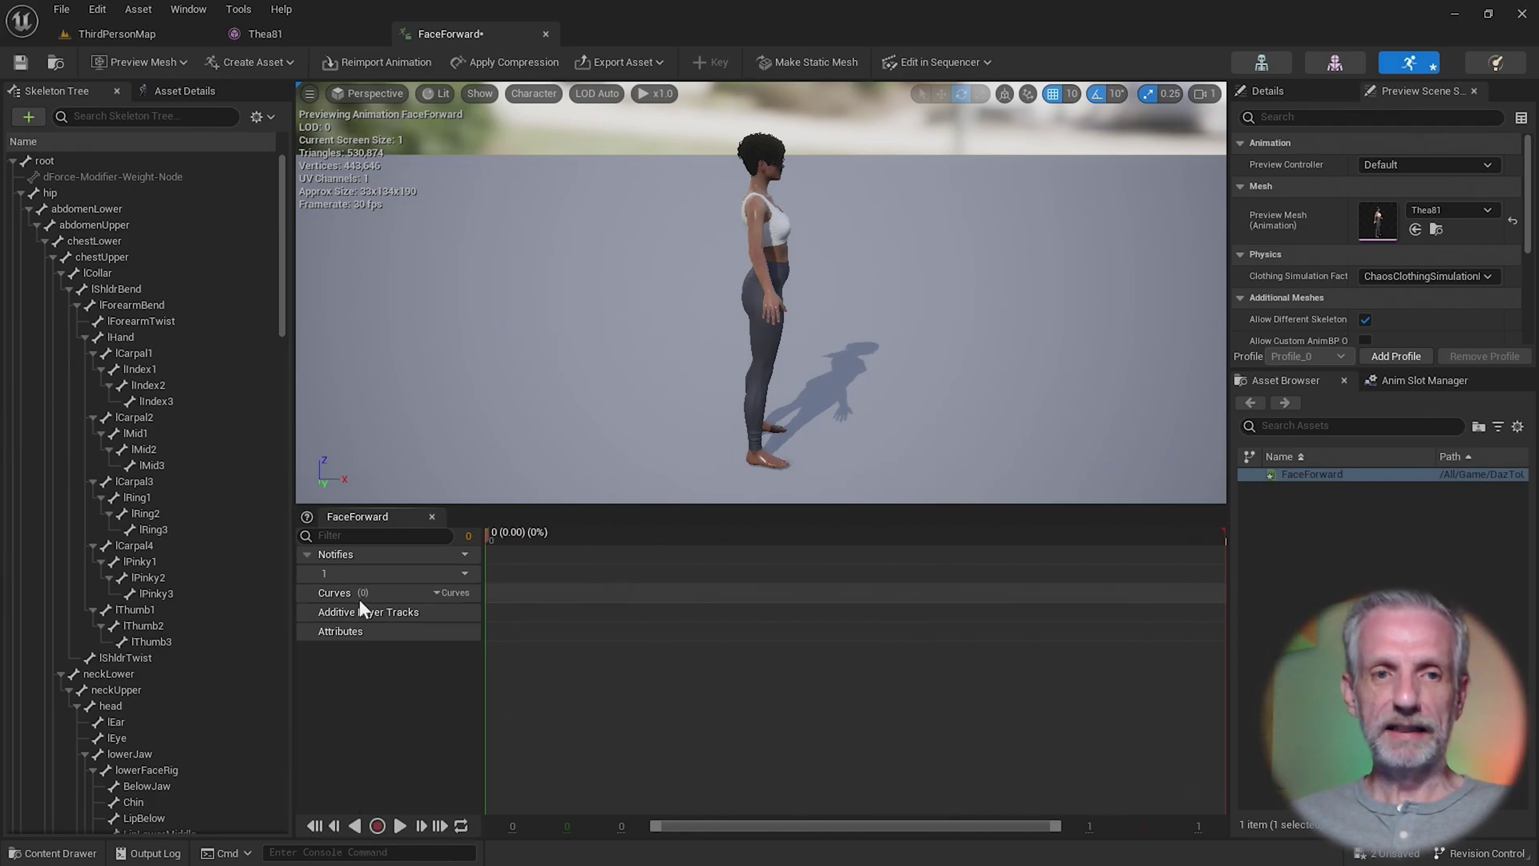
{"action": "left_click", "coordinate": [114, 162]}
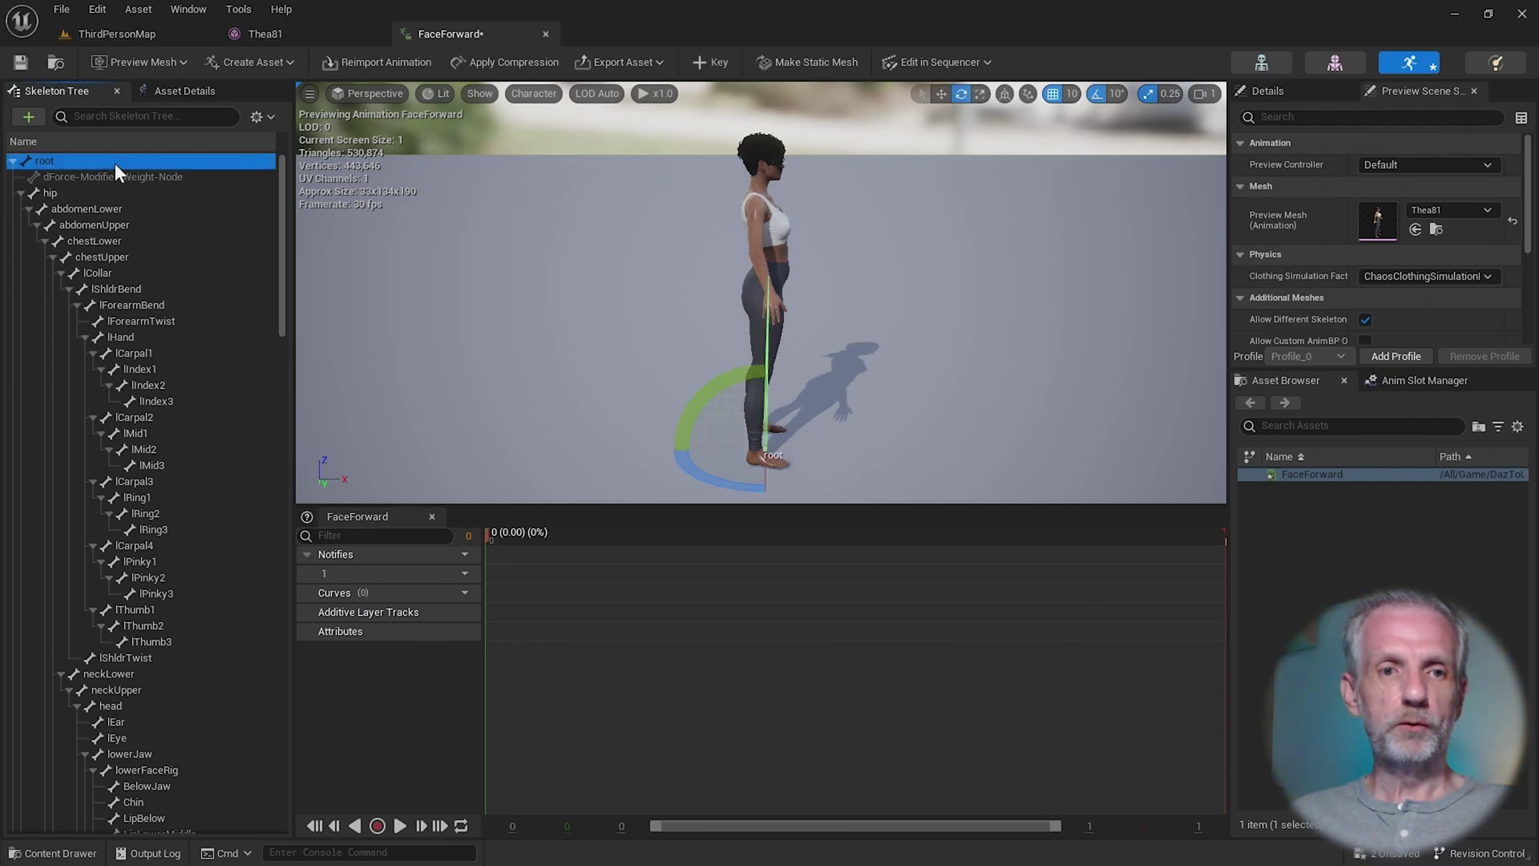
{"action": "right_click_drag", "start_coordinate": [877, 368], "coordinate": [916, 402]}
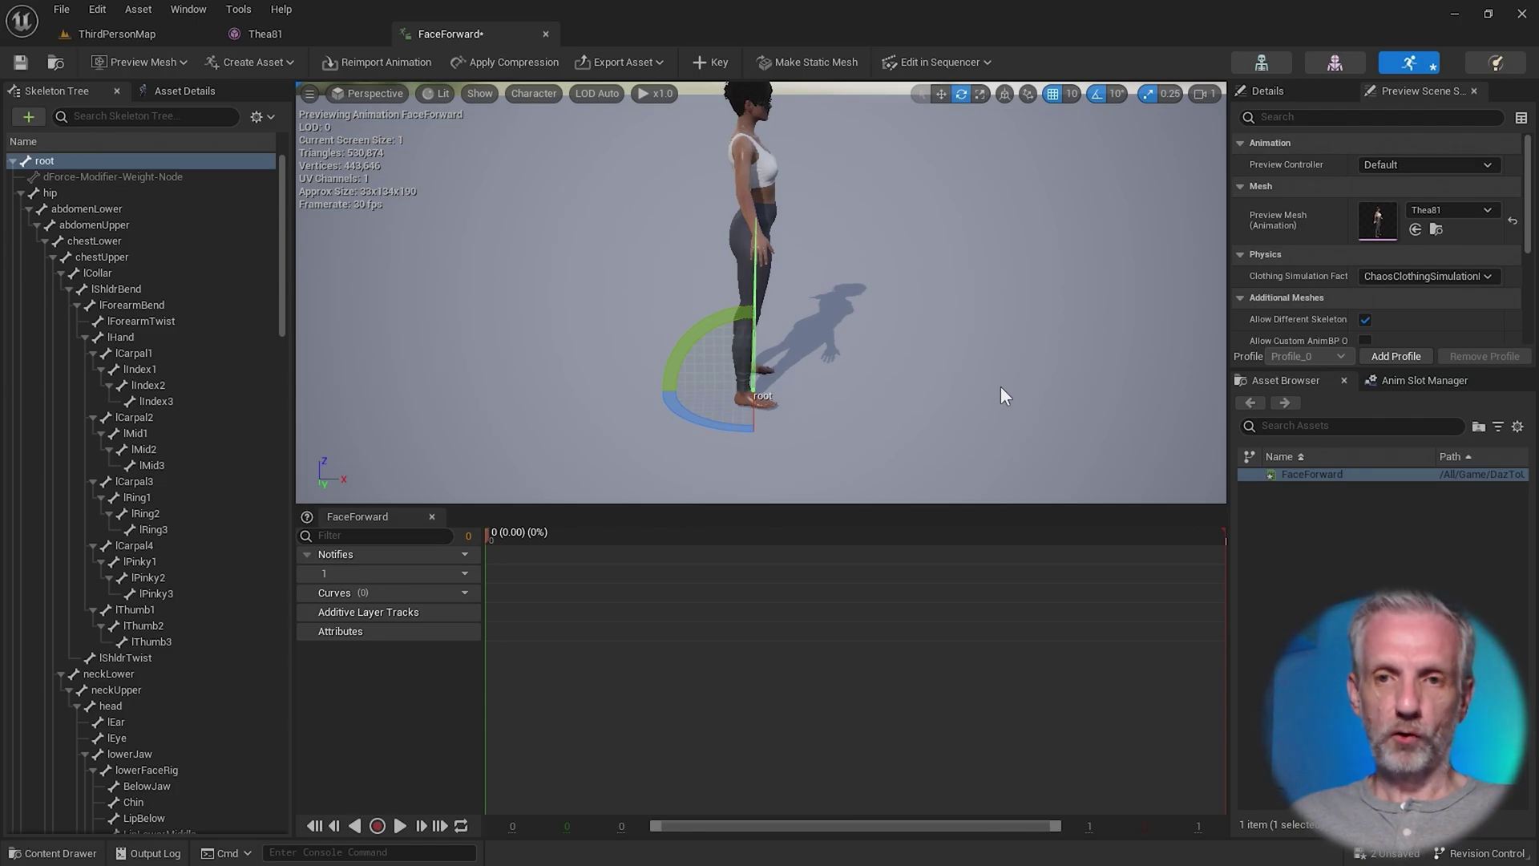
{"action": "left_click_drag", "start_coordinate": [1021, 368], "coordinate": [1093, 368], "text": "ctrl"}
{"action": "mouse_move", "coordinate": [771, 432]}
{"action": "left_mouse_down"}
{"action": "mouse_move", "coordinate": [737, 433]}
{"action": "mouse_move", "coordinate": [769, 433]}
{"action": "mouse_move", "coordinate": [753, 433]}
{"action": "left_mouse_up"}
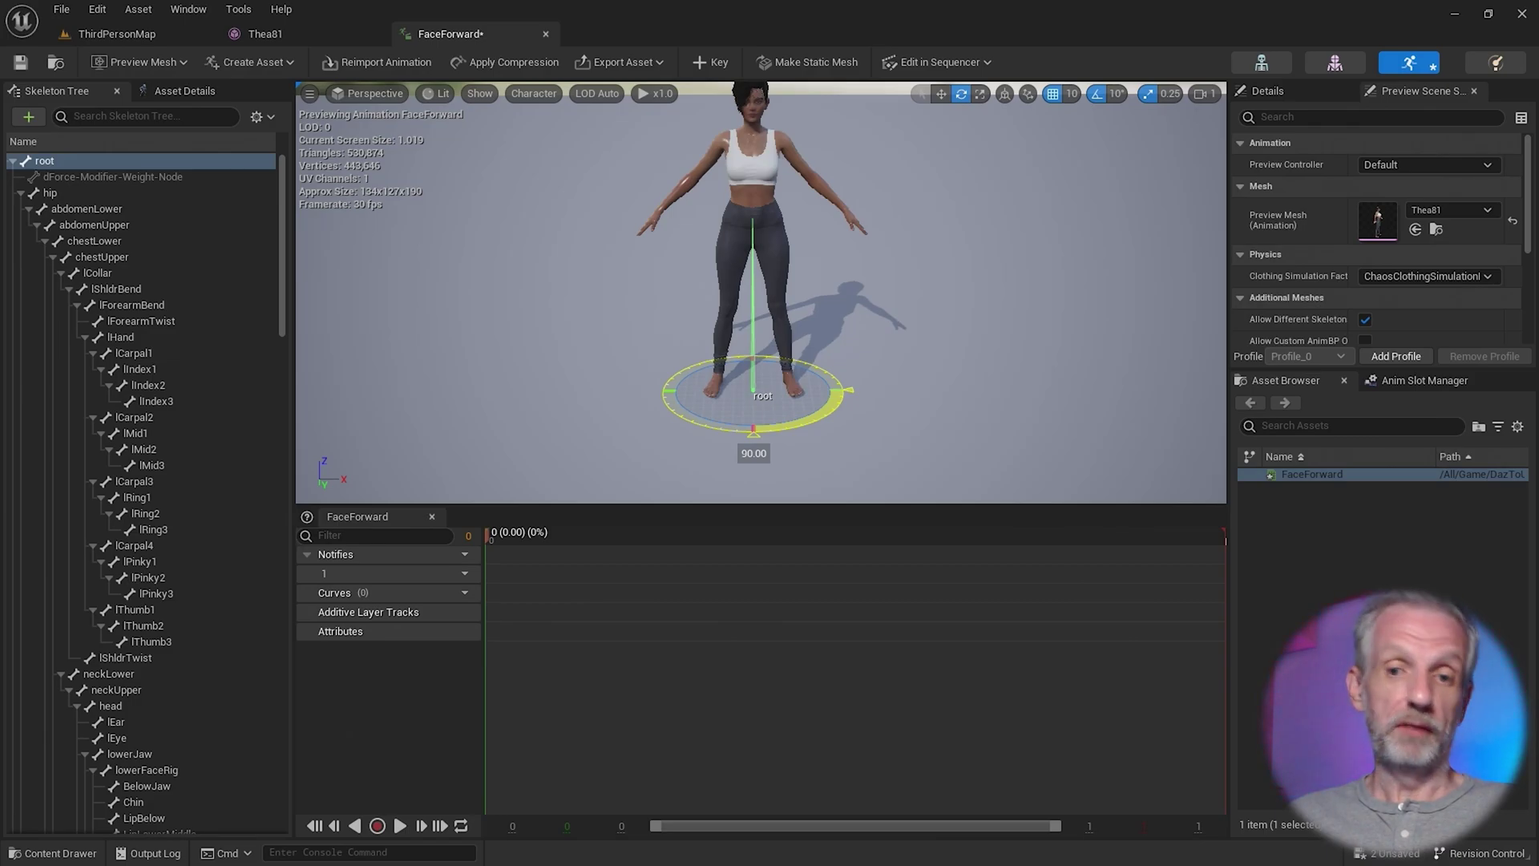
{"action": "left_click_drag", "start_coordinate": [753, 433], "coordinate": [753, 433]}
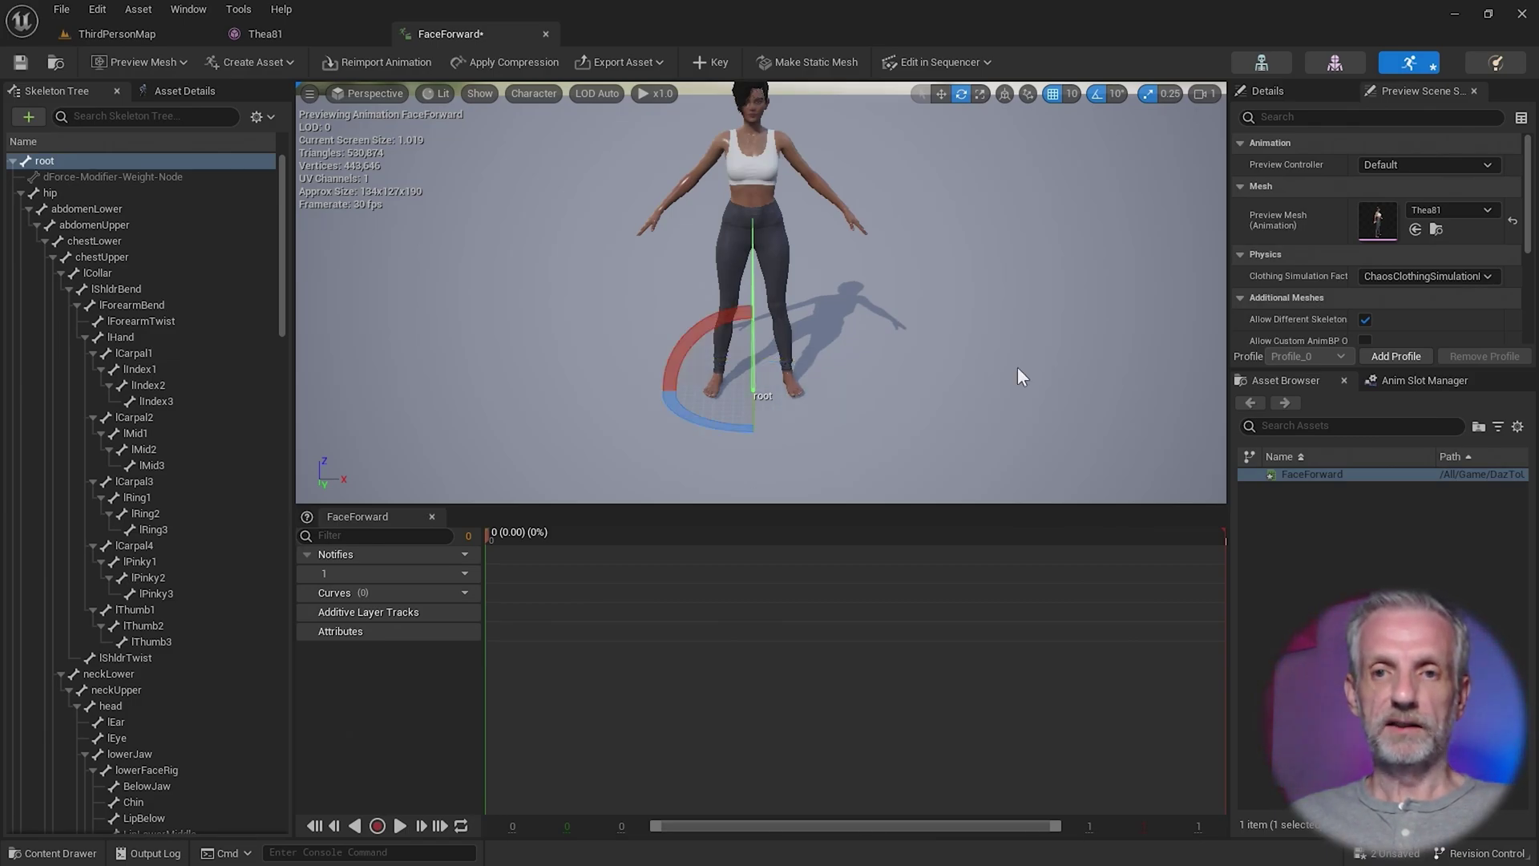
{"action": "right_click_drag", "start_coordinate": [1001, 274], "coordinate": [1000, 235]}
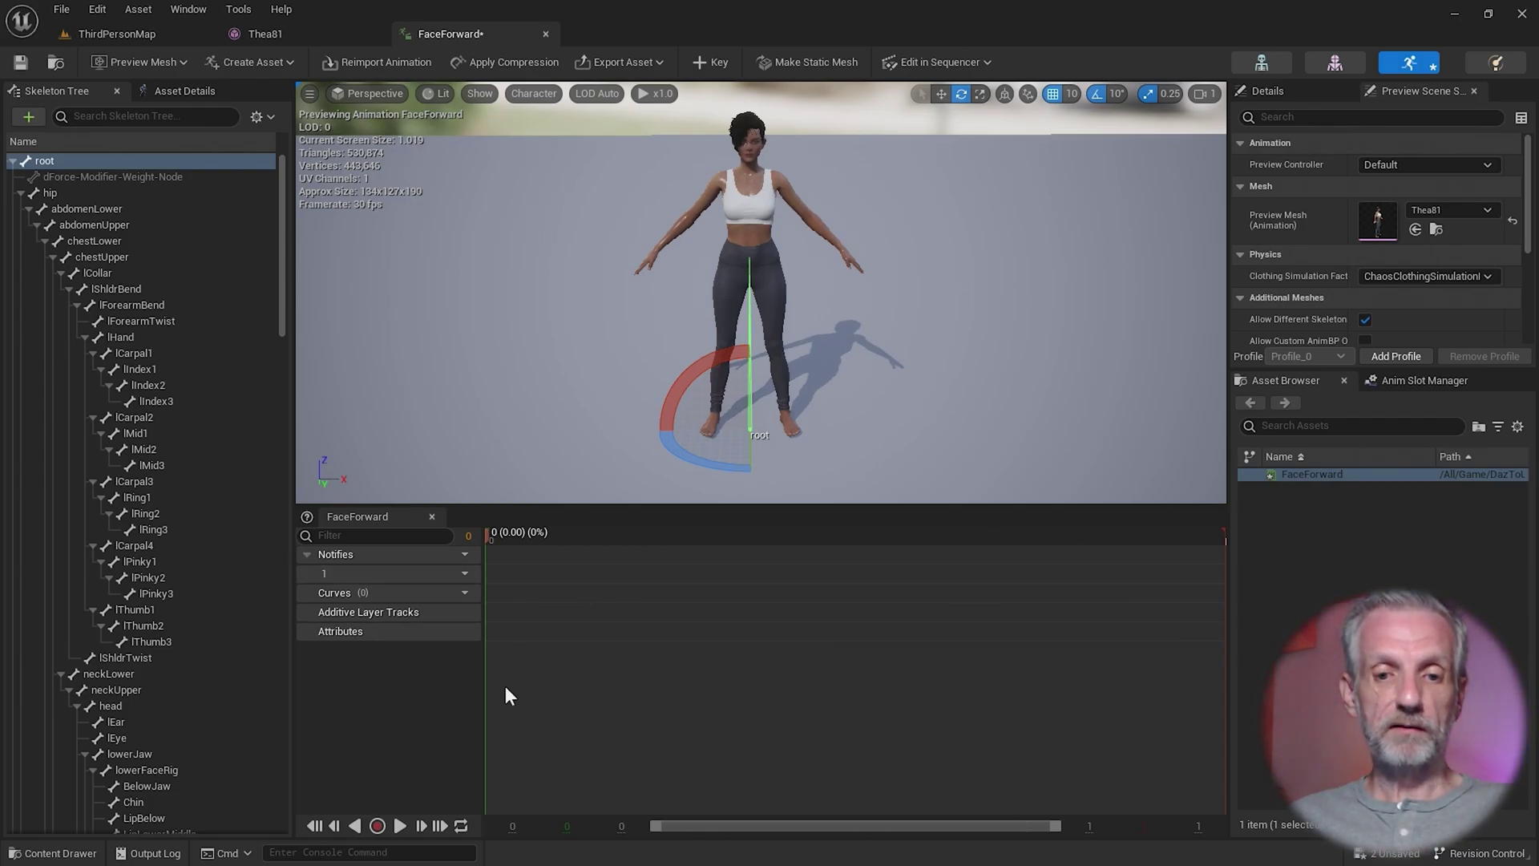
- Key the root bone's rotated pose in the animation and save the FaceForward asset
{"action": "key", "text": "s"}
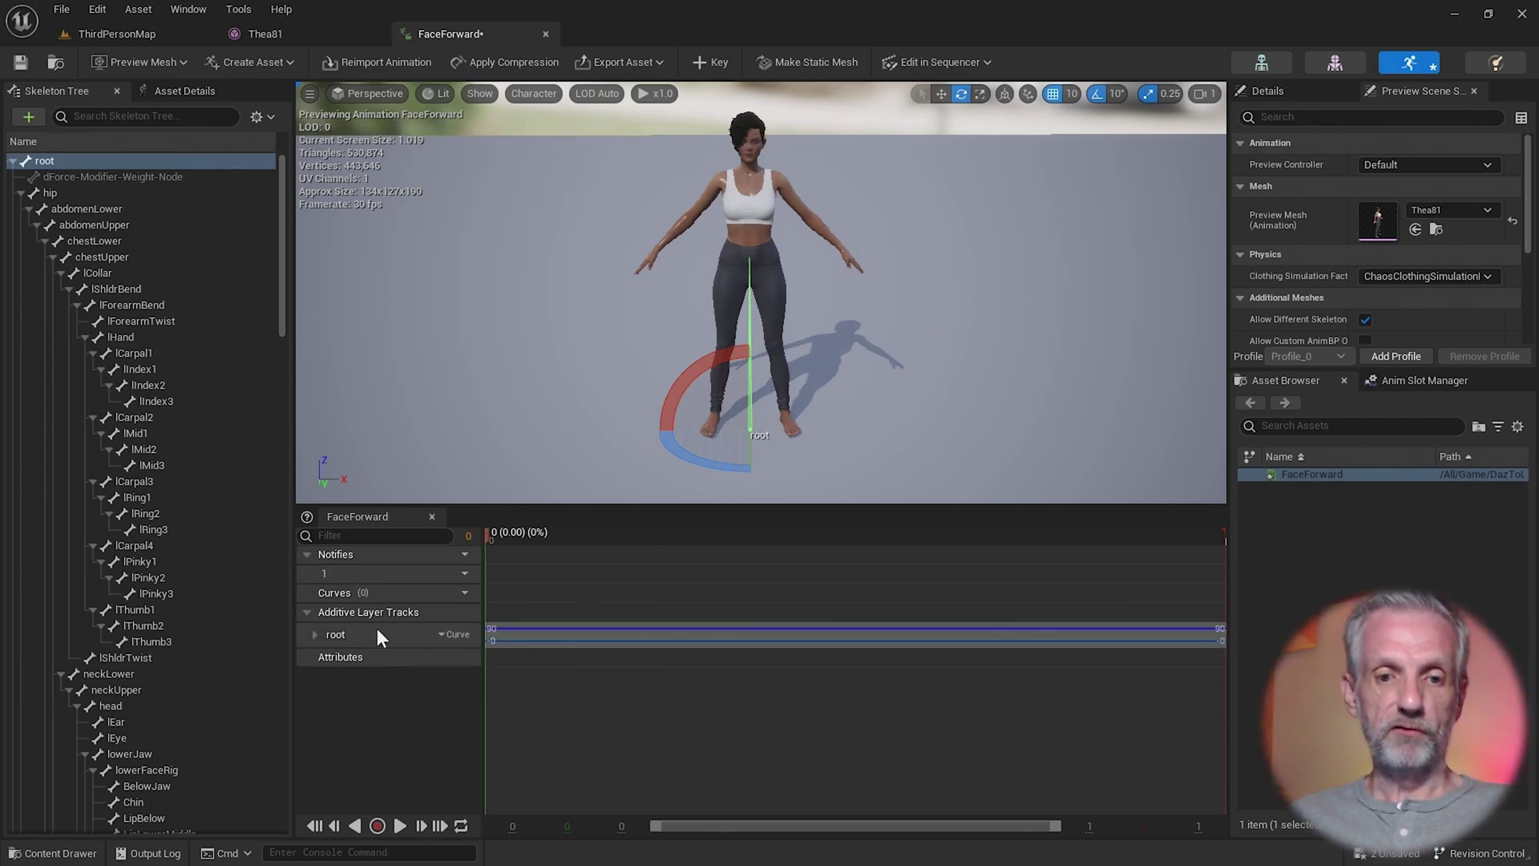
{"action": "left_click", "coordinate": [450, 634]}
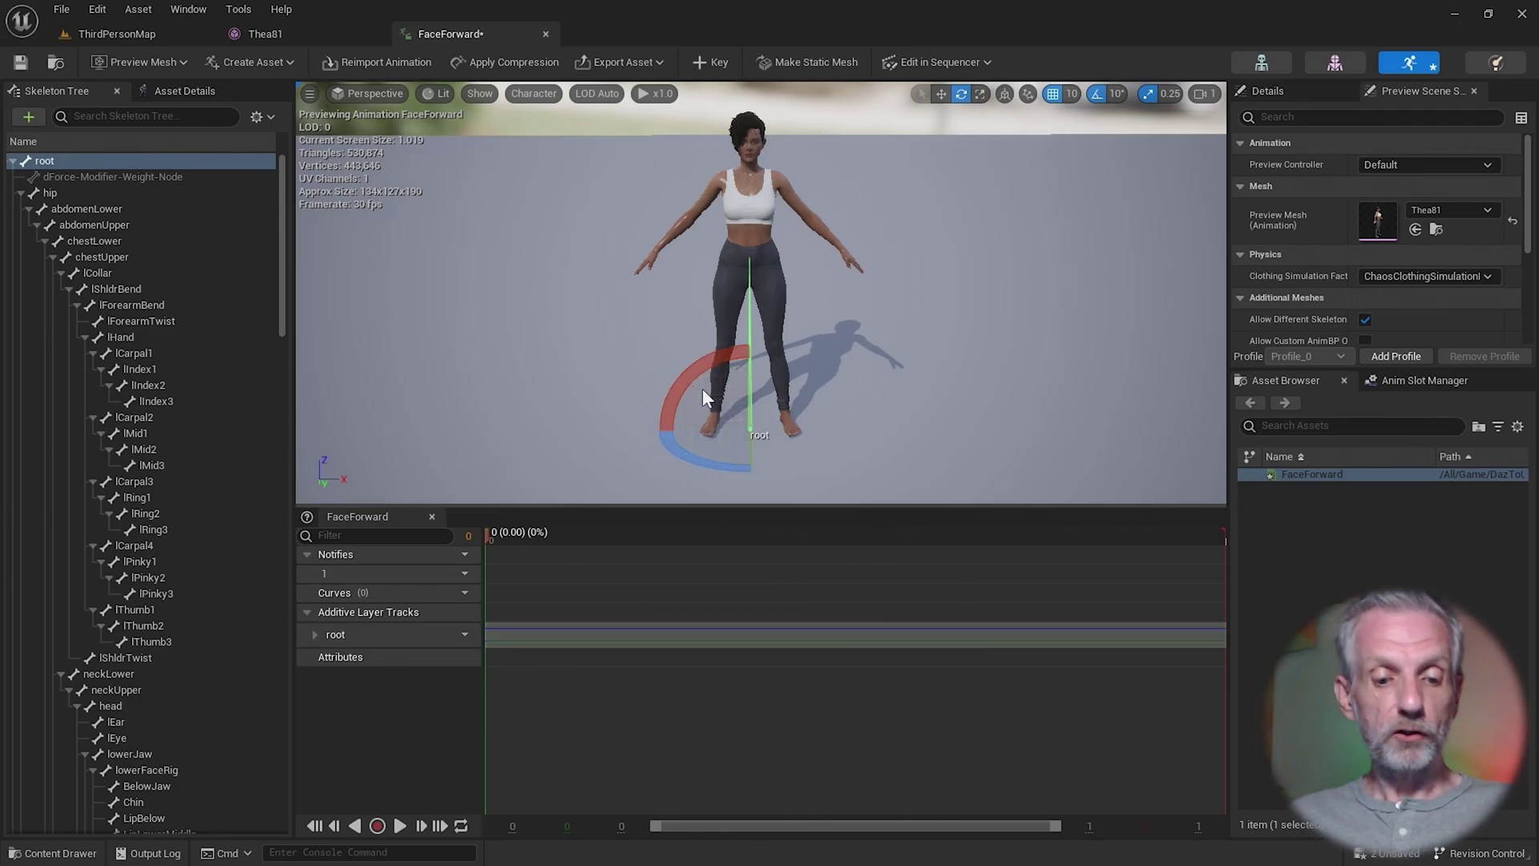
{"action": "key", "text": "ctrl+s"}
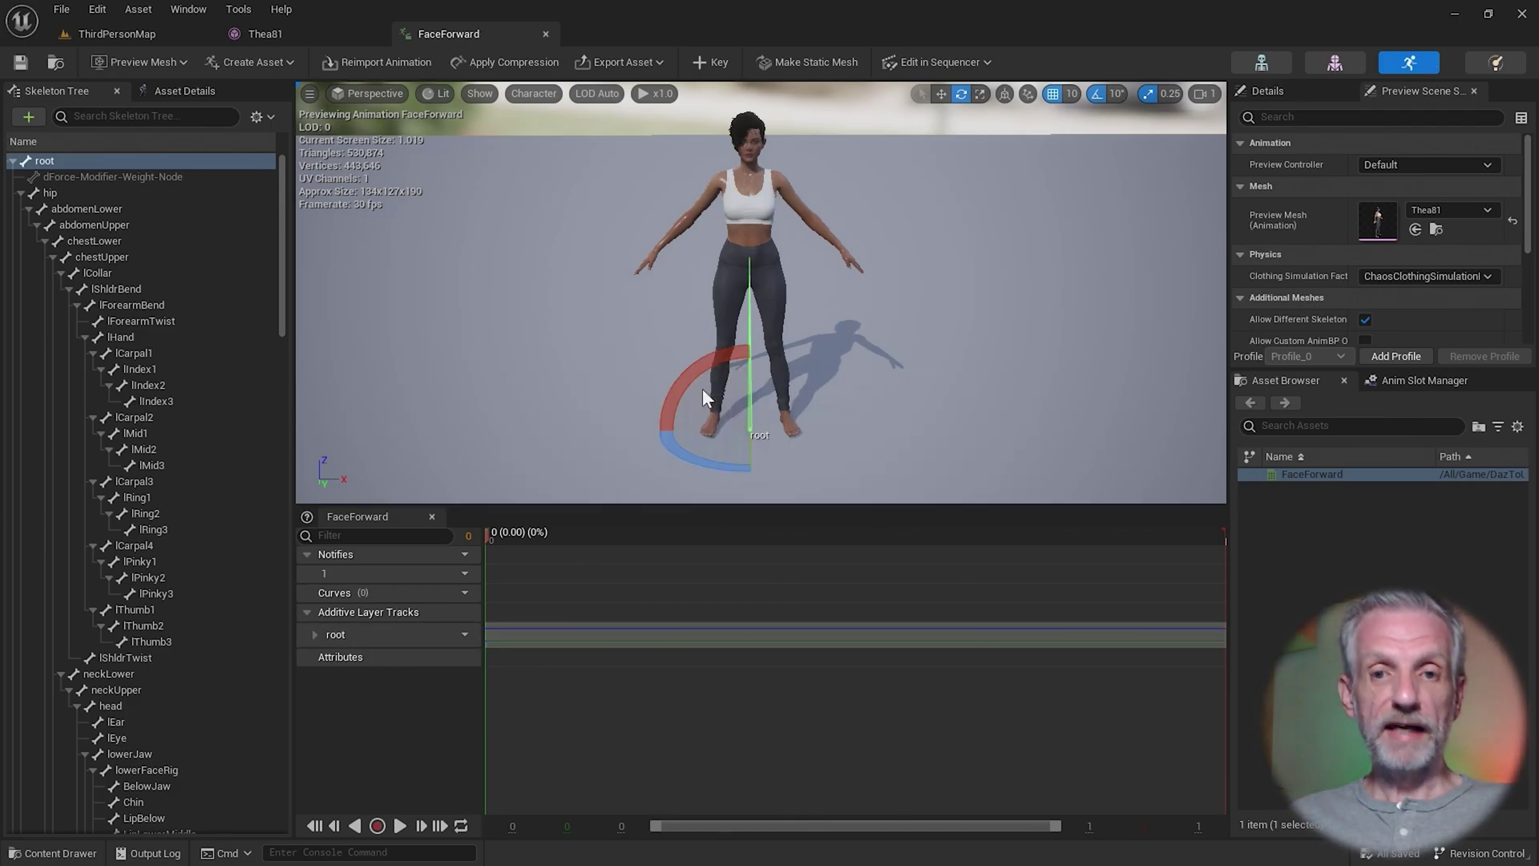
- Close the FaceForward animation asset and preview the Thea81 mesh with the FaceForward animation
{"action": "left_click", "coordinate": [546, 34]}
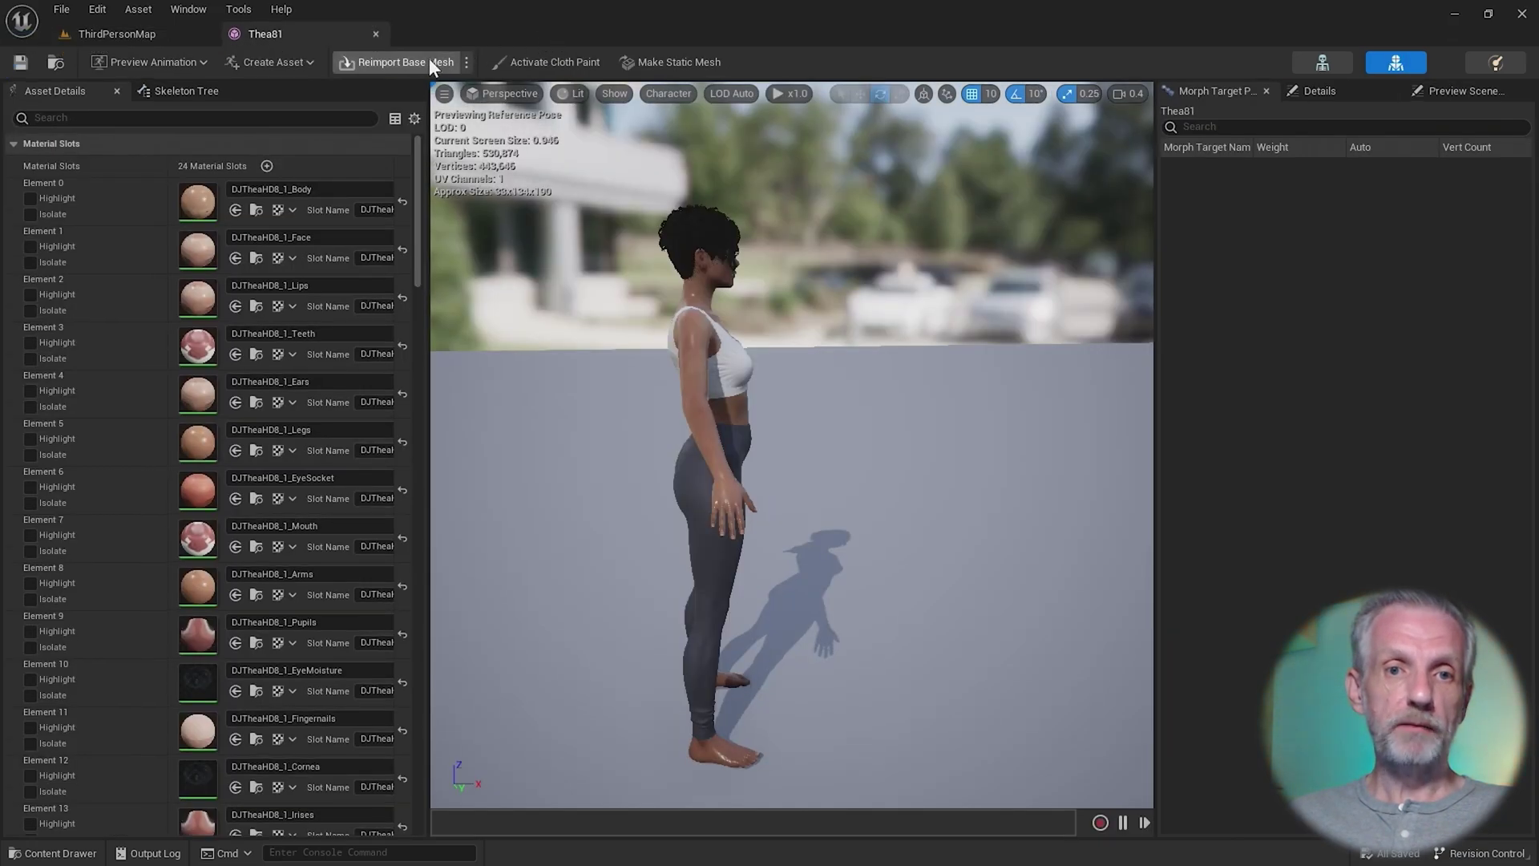
{"action": "left_click", "coordinate": [185, 60]}
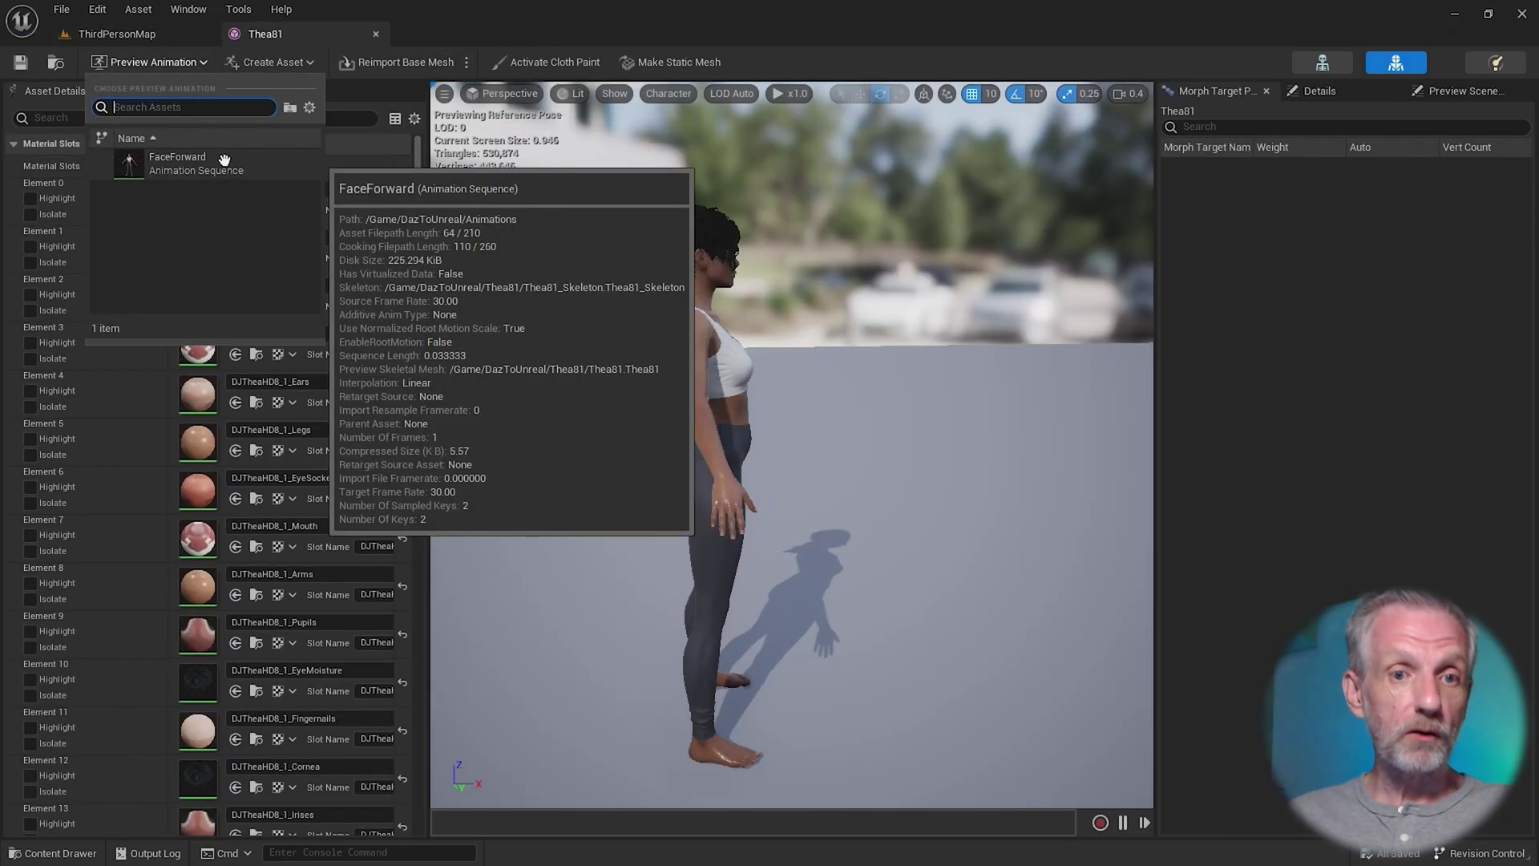
{"action": "left_click", "coordinate": [224, 160]}
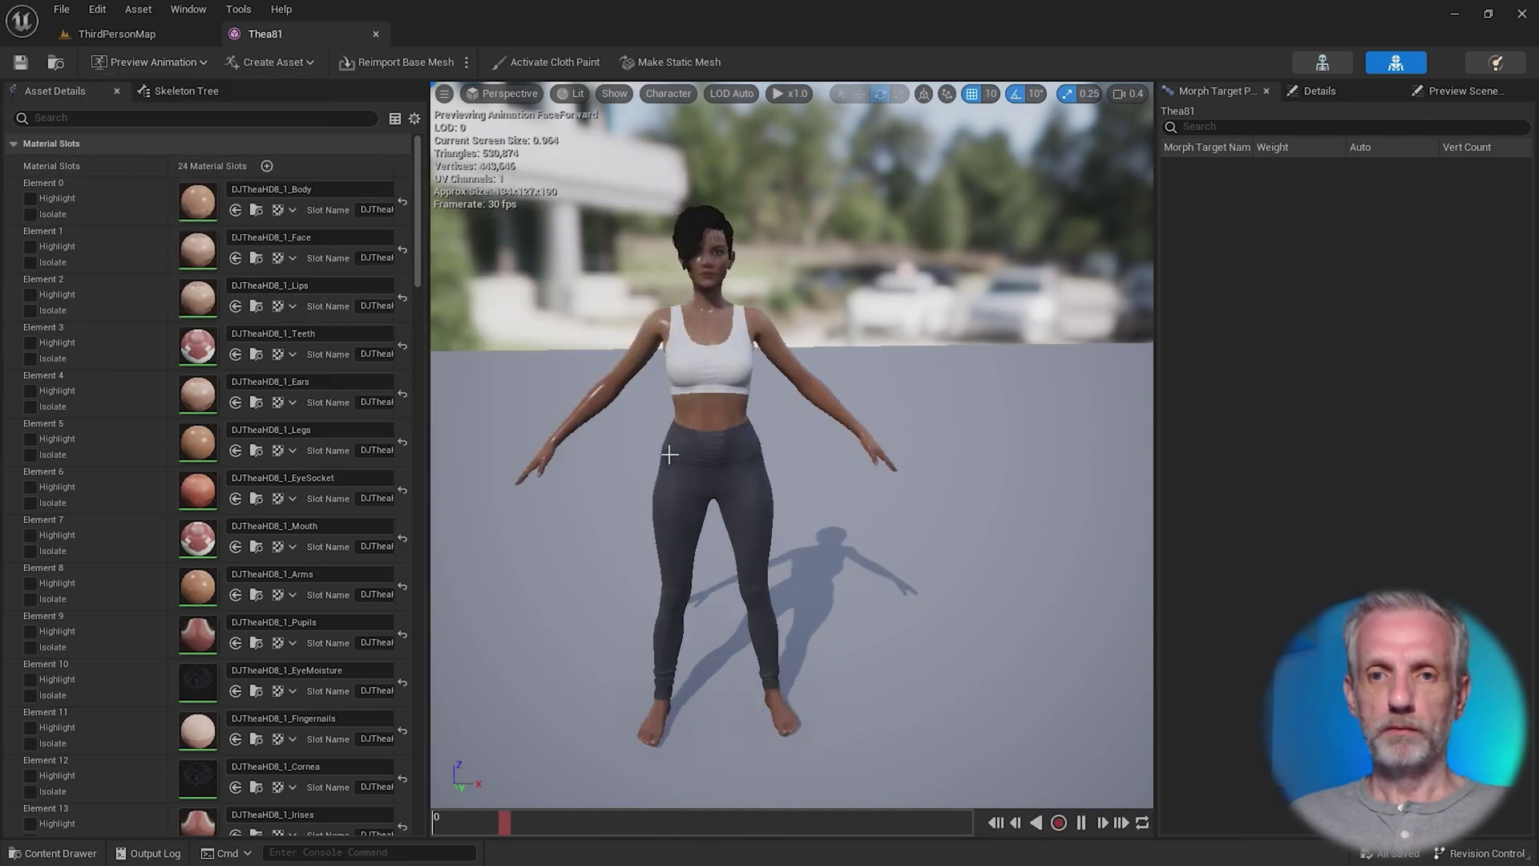
- Pause the preview at the first frame and frame the character's upper body at an angle
{"action": "left_click", "coordinate": [1080, 822]}
{"action": "left_click", "coordinate": [994, 823]}
{"action": "left_click_drag", "start_coordinate": [982, 744], "coordinate": [949, 731], "text": "alt"}
{"action": "right_click_drag", "start_coordinate": [949, 731], "coordinate": [1021, 633], "text": "alt"}
{"action": "left_click_drag", "start_coordinate": [1022, 633], "coordinate": [946, 634], "text": "alt"}
{"action": "middle_click_drag", "start_coordinate": [946, 633], "coordinate": [968, 668], "text": "alt"}
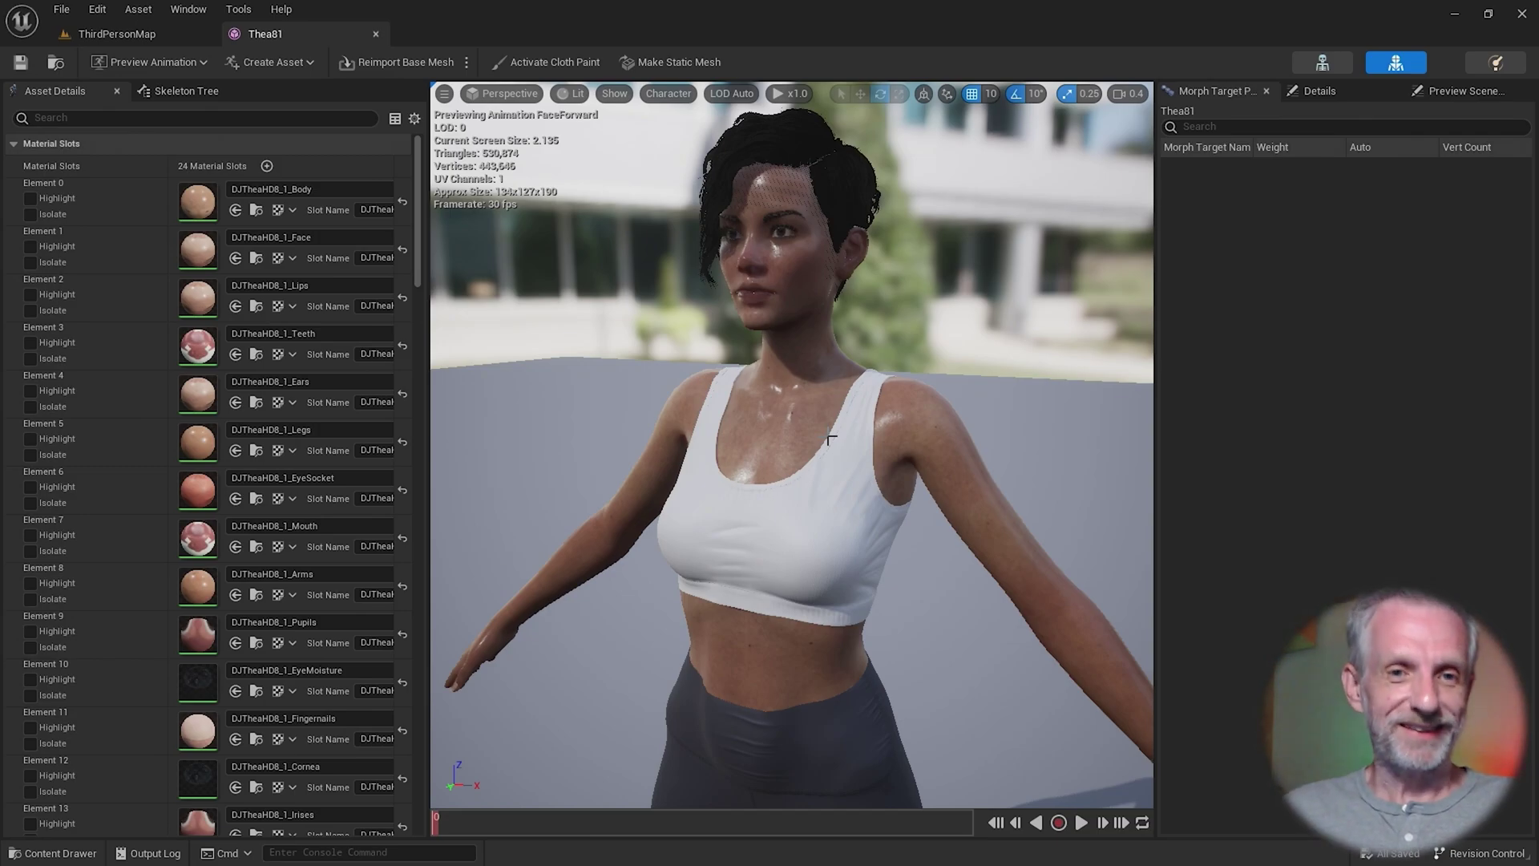
- Briefly toggle isolation and highlighting for the body material slot, Element 0
{"action": "left_click", "coordinate": [202, 198]}
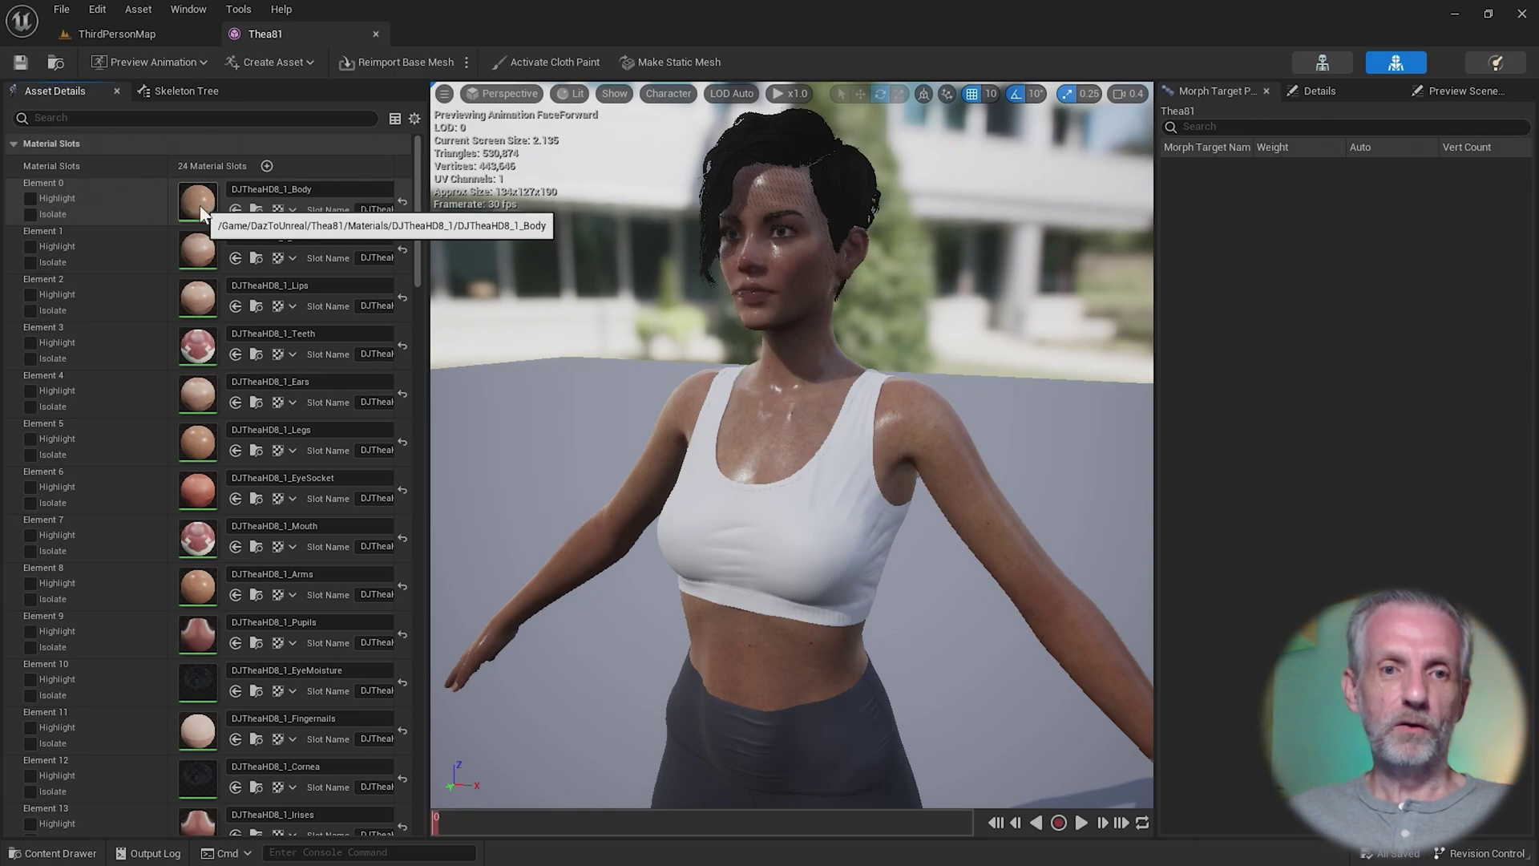
{"action": "left_click", "coordinate": [30, 215]}
{"action": "left_click", "coordinate": [33, 214]}
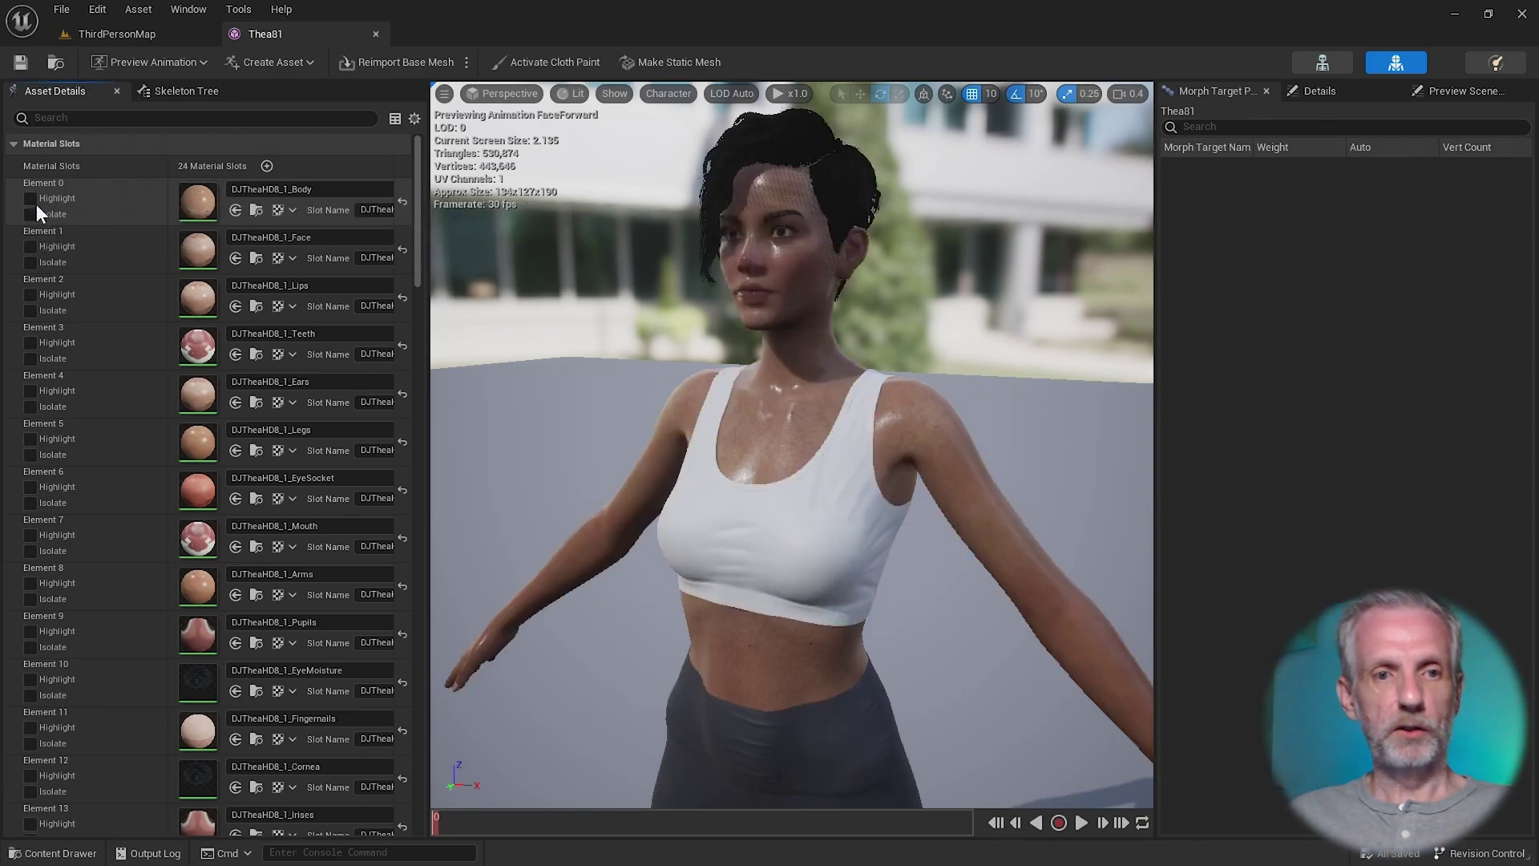
{"action": "left_click", "coordinate": [36, 200]}
{"action": "left_click", "coordinate": [35, 200]}
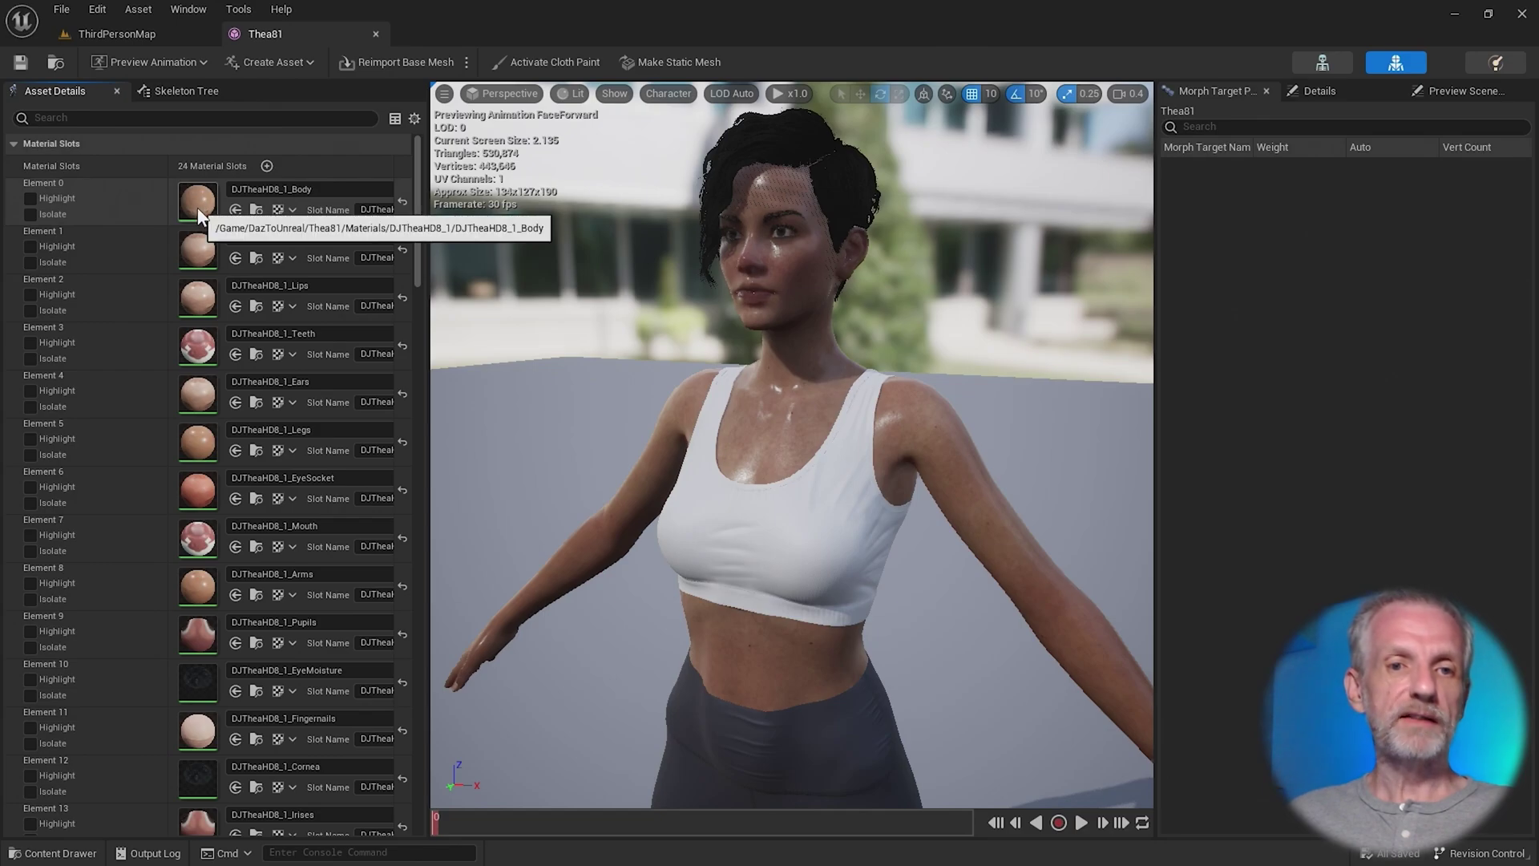
- Open the DJTheaHD8_1_Body material instance and arrange its window beside an enlarged view of the character
{"action": "double_click", "coordinate": [201, 204]}
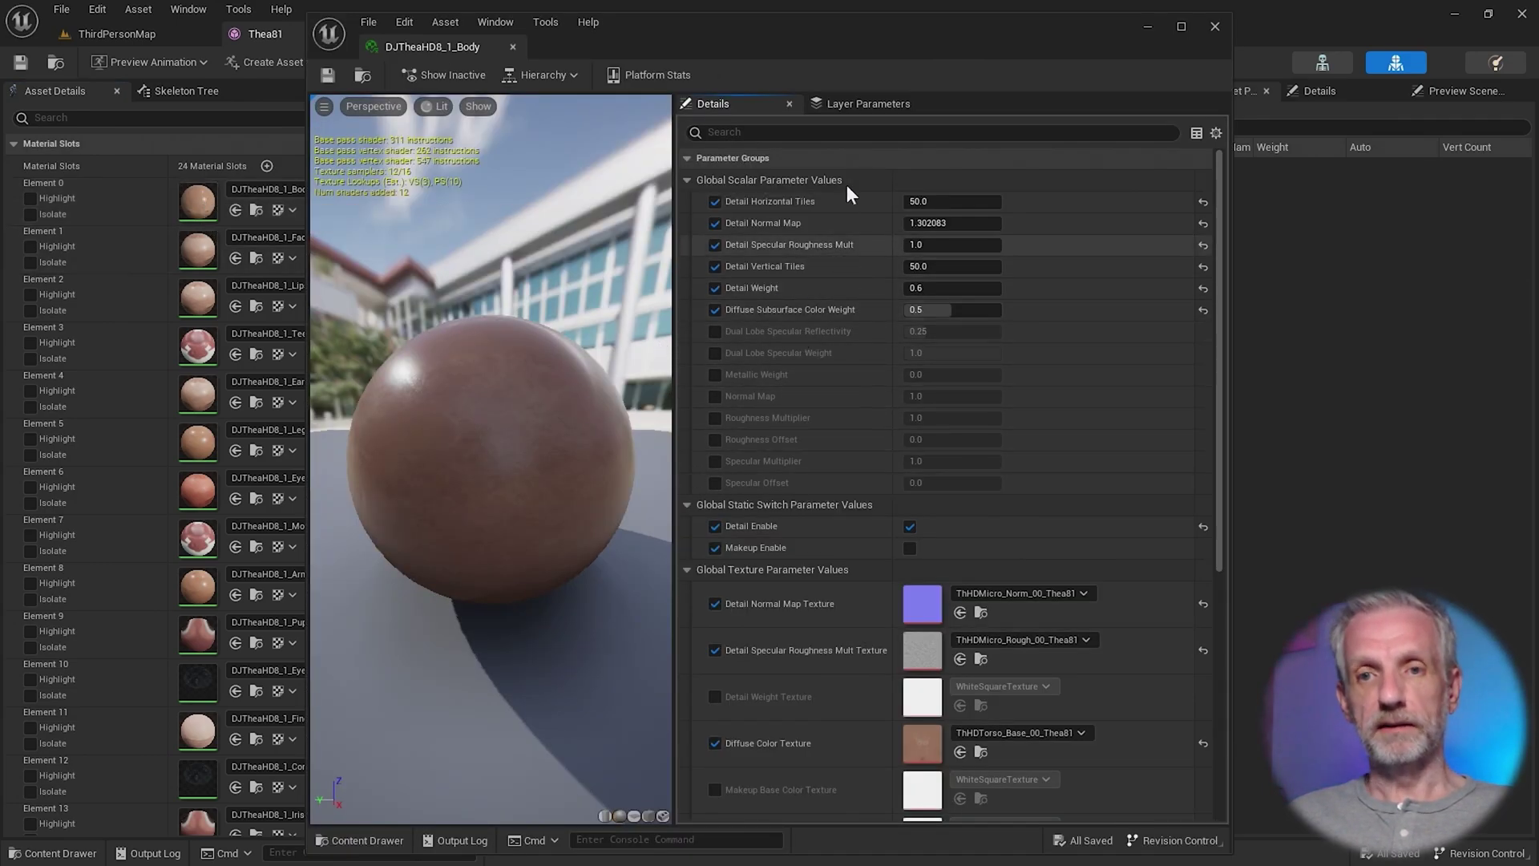
{"action": "left_click_drag", "start_coordinate": [793, 37], "coordinate": [1258, 37]}
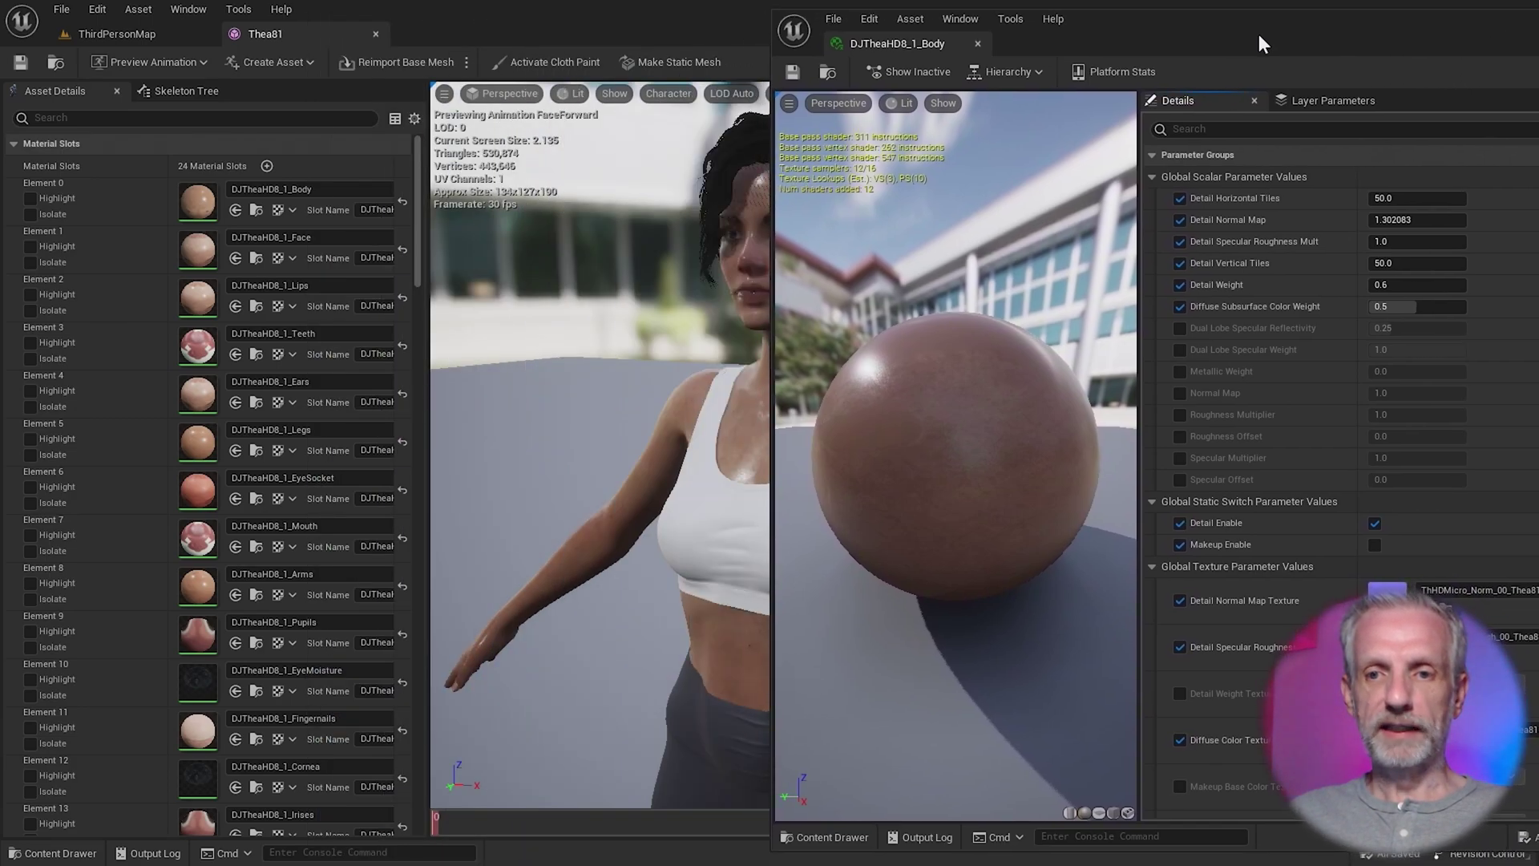
{"action": "left_click_drag", "start_coordinate": [429, 331], "coordinate": [289, 331]}
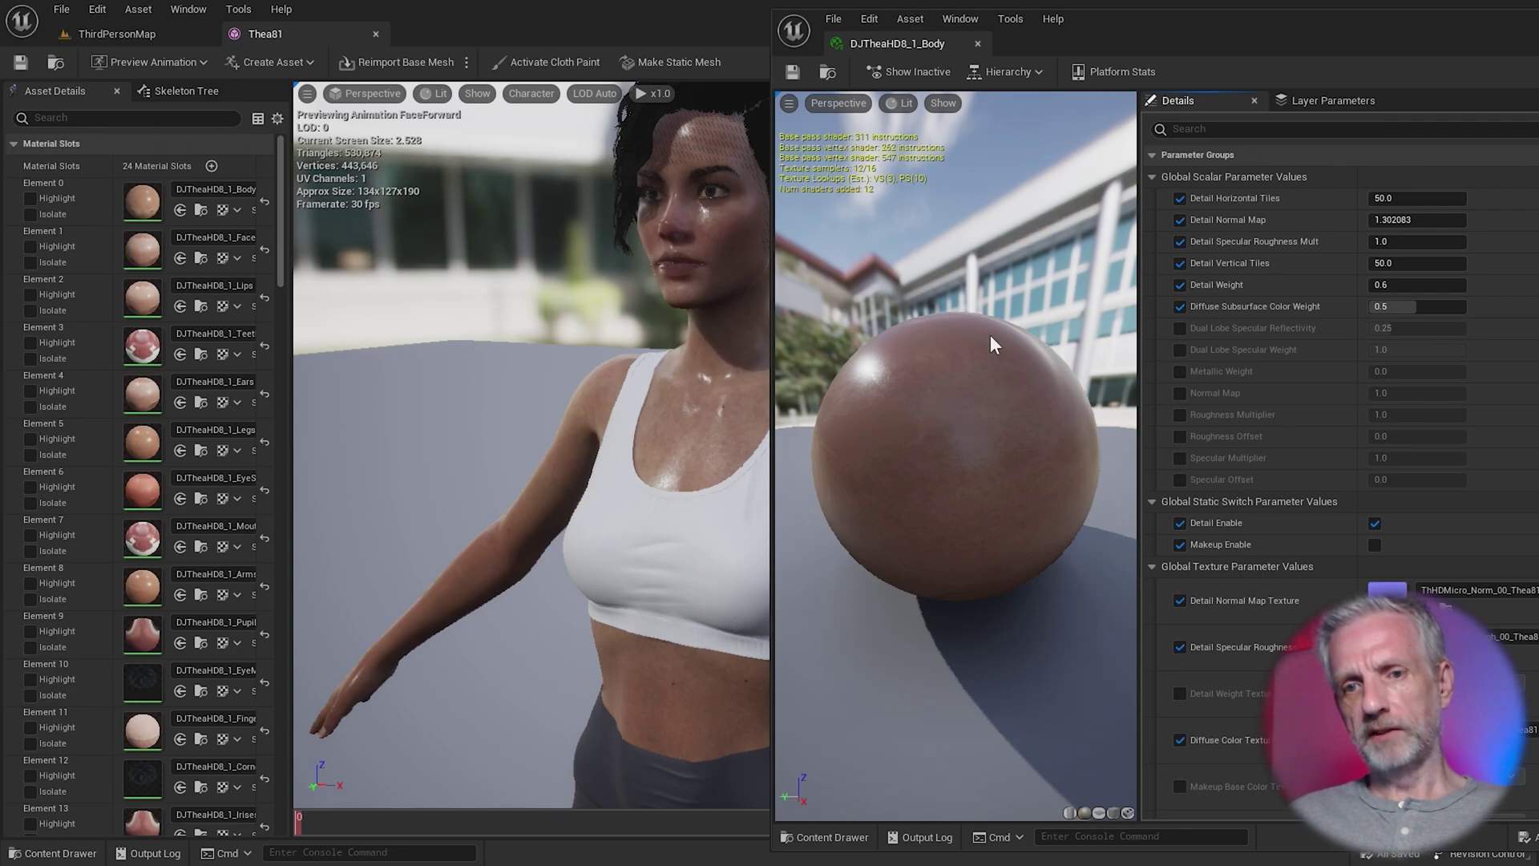
{"action": "left_click_drag", "start_coordinate": [1116, 45], "coordinate": [1126, 37]}
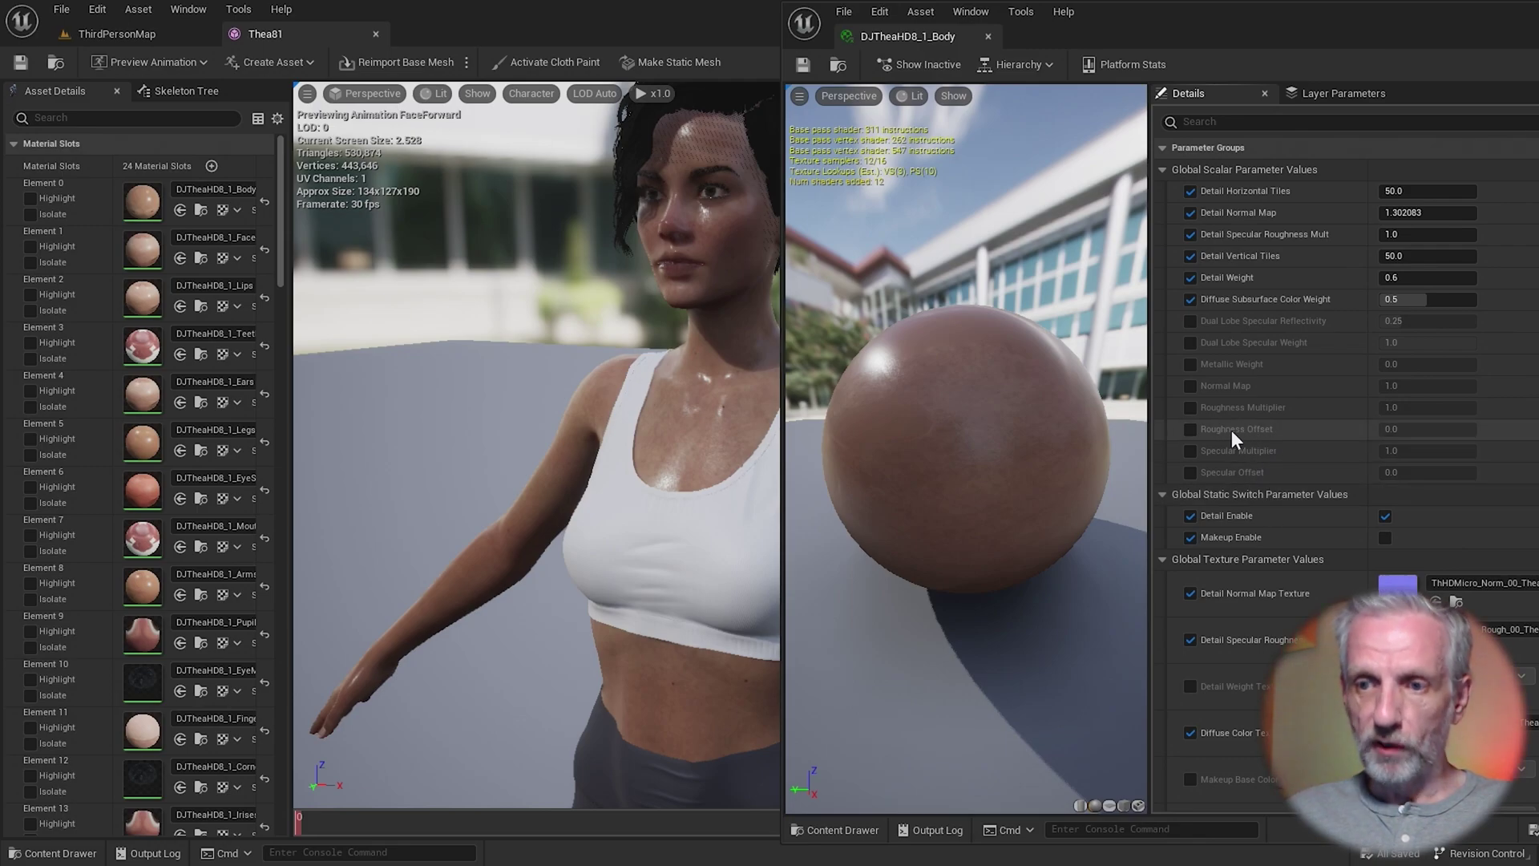
- Override Roughness Offset on the DJTheaHD8_1_Body material and try different values, including 0.5 and 0.3
{"action": "mouse_move", "coordinate": [1238, 437]}
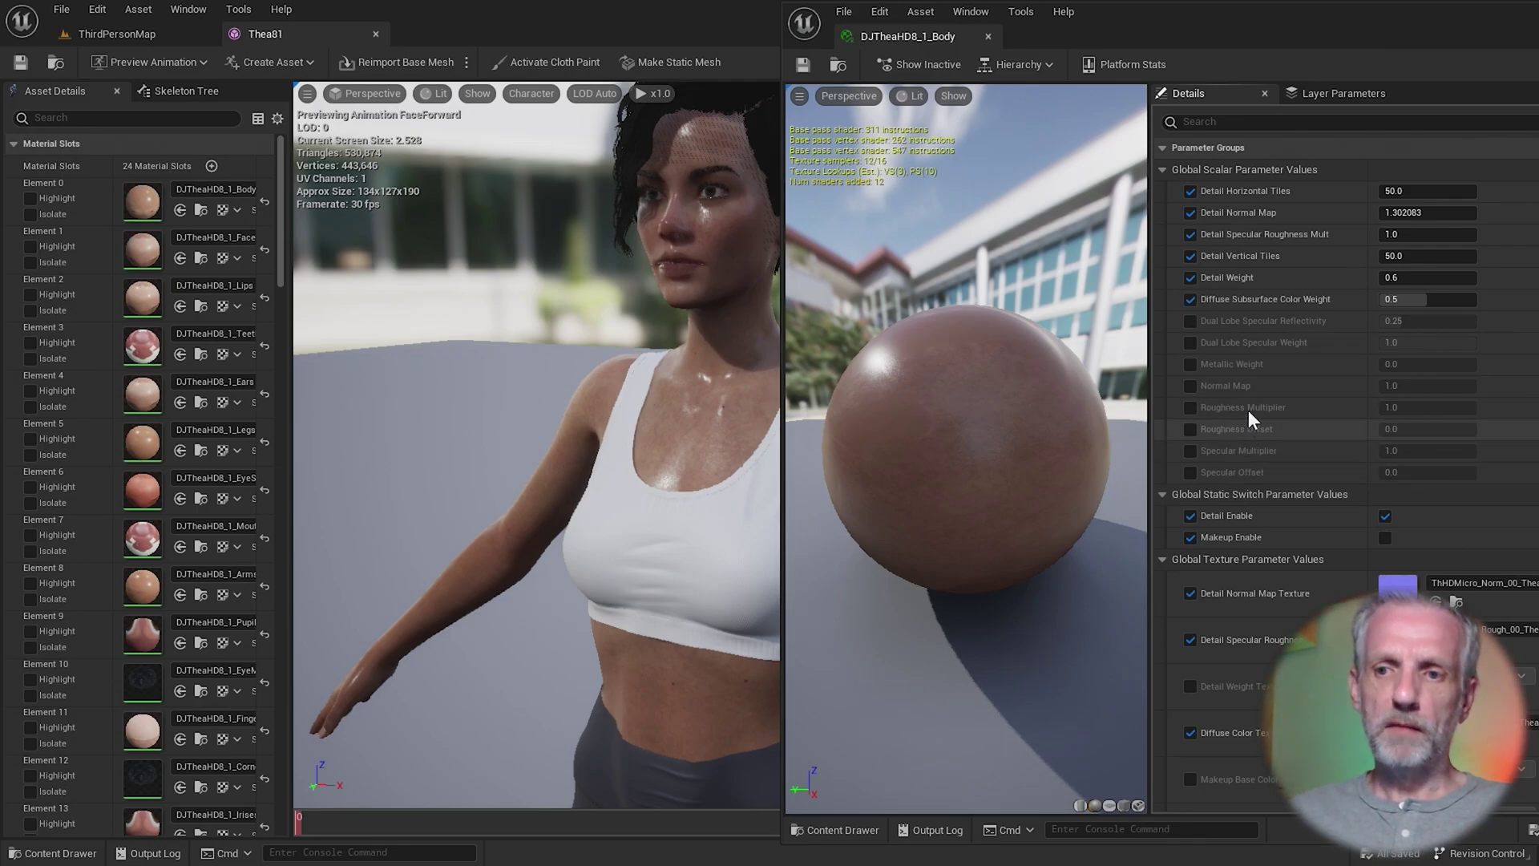
{"action": "left_click", "coordinate": [1190, 429]}
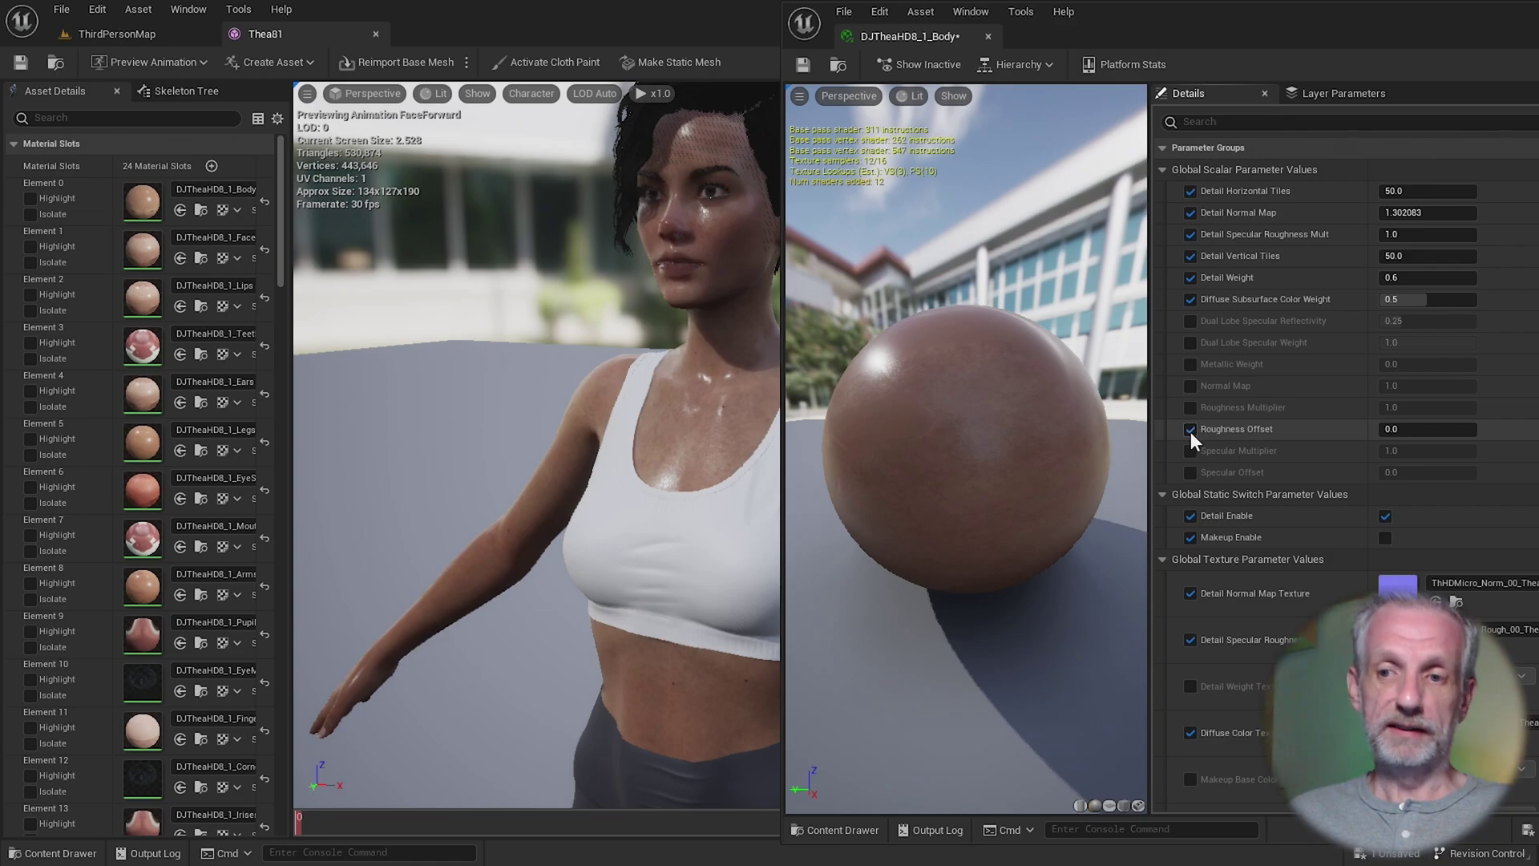
{"action": "left_click", "coordinate": [1419, 433]}
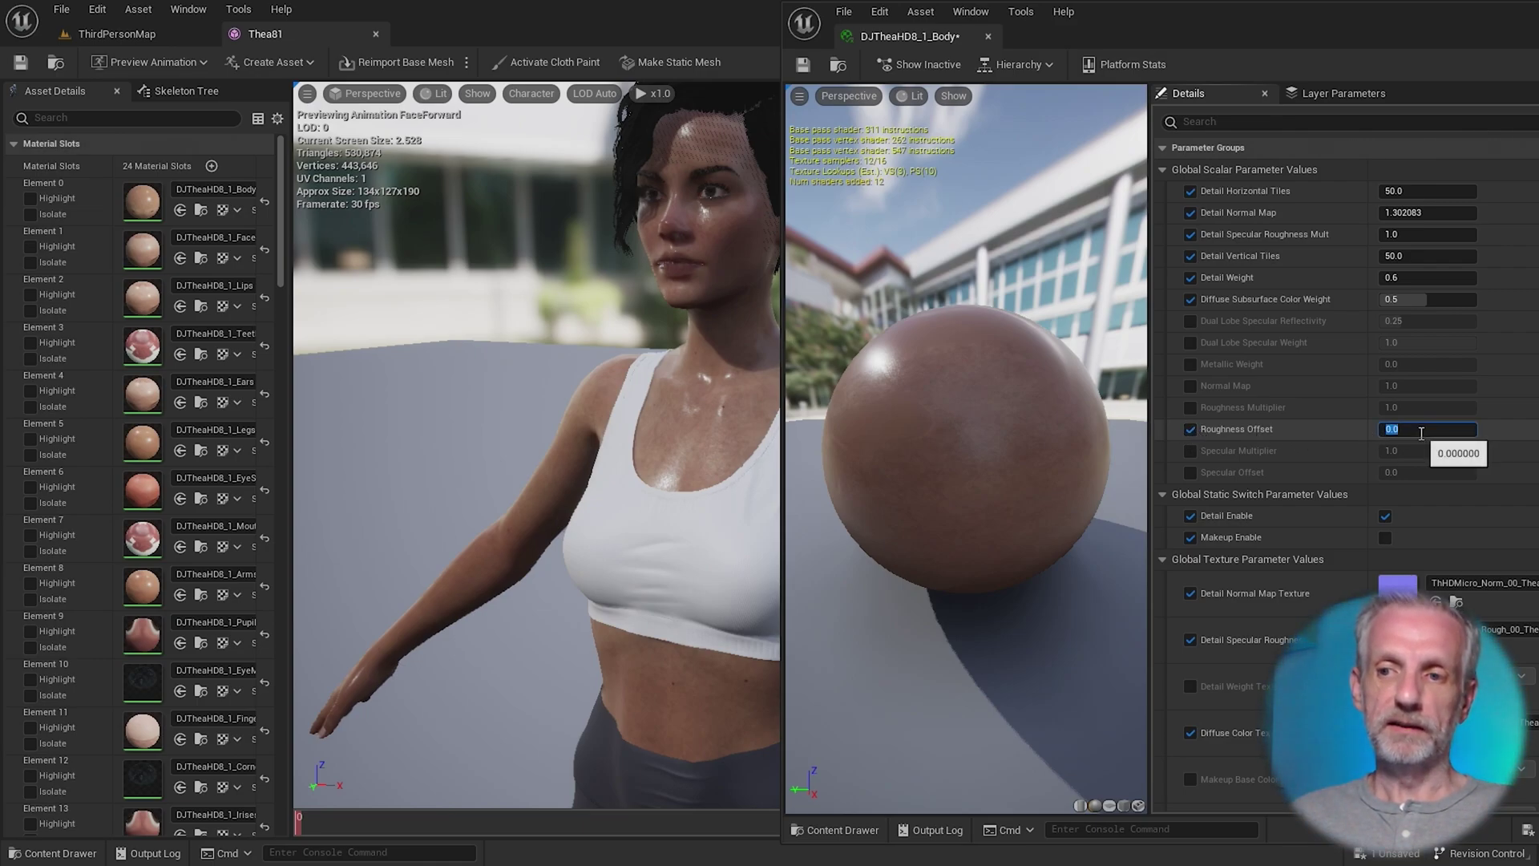
{"action": "type", "text": "10"}
{"action": "key", "text": "Return"}
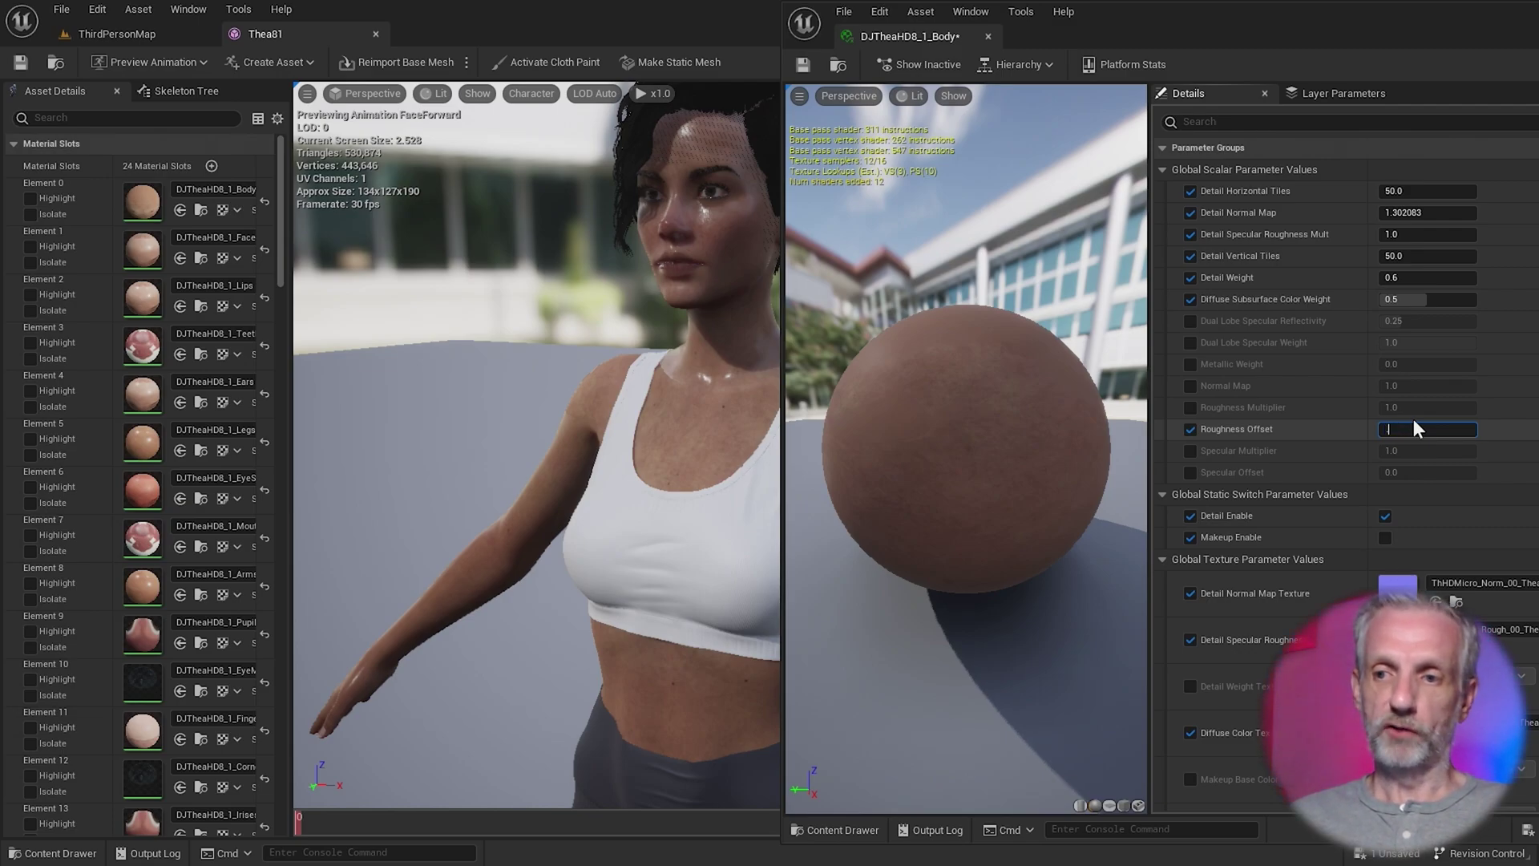
{"action": "type", "text": "0.5"}
{"action": "key", "text": "Return"}
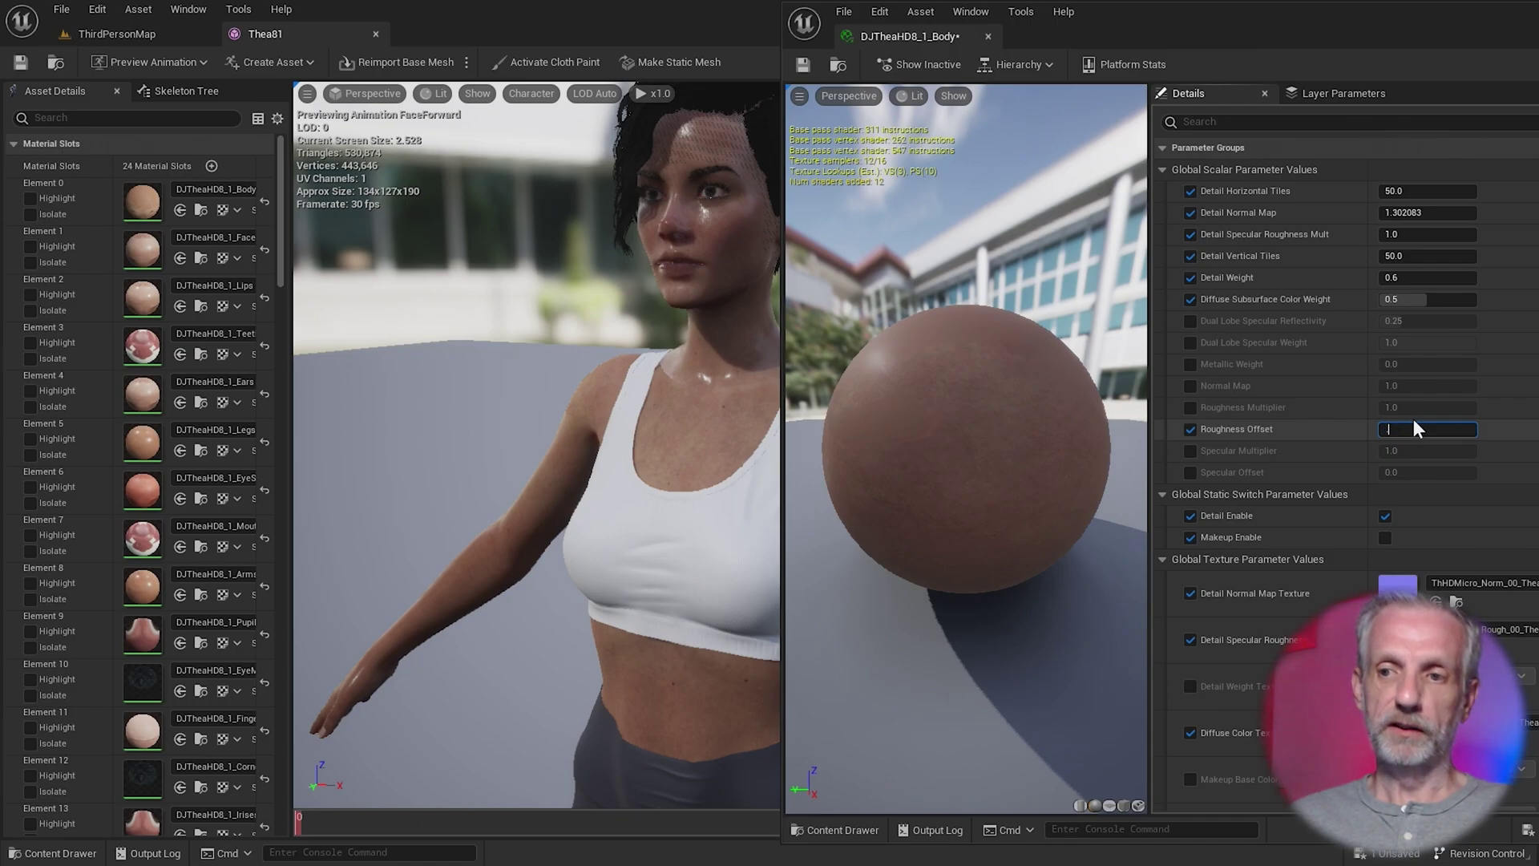
{"action": "key", "text": "Return"}
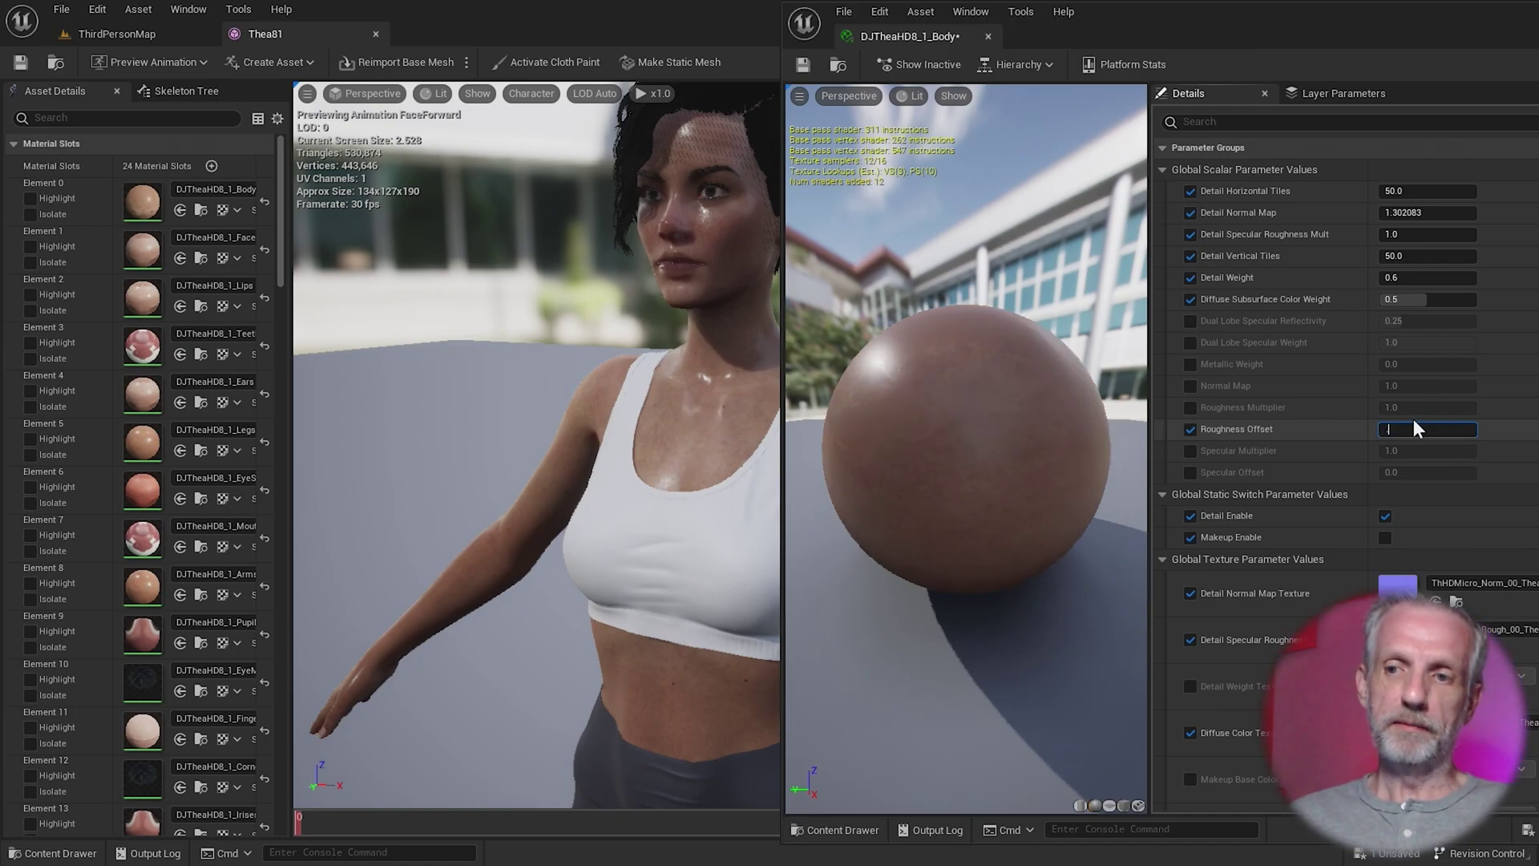
{"action": "key", "text": "Return"}
- Try Roughness Offset values of 0.2 and 0.3 on the body material, and turn the override off
{"action": "key", "text": "Return"}
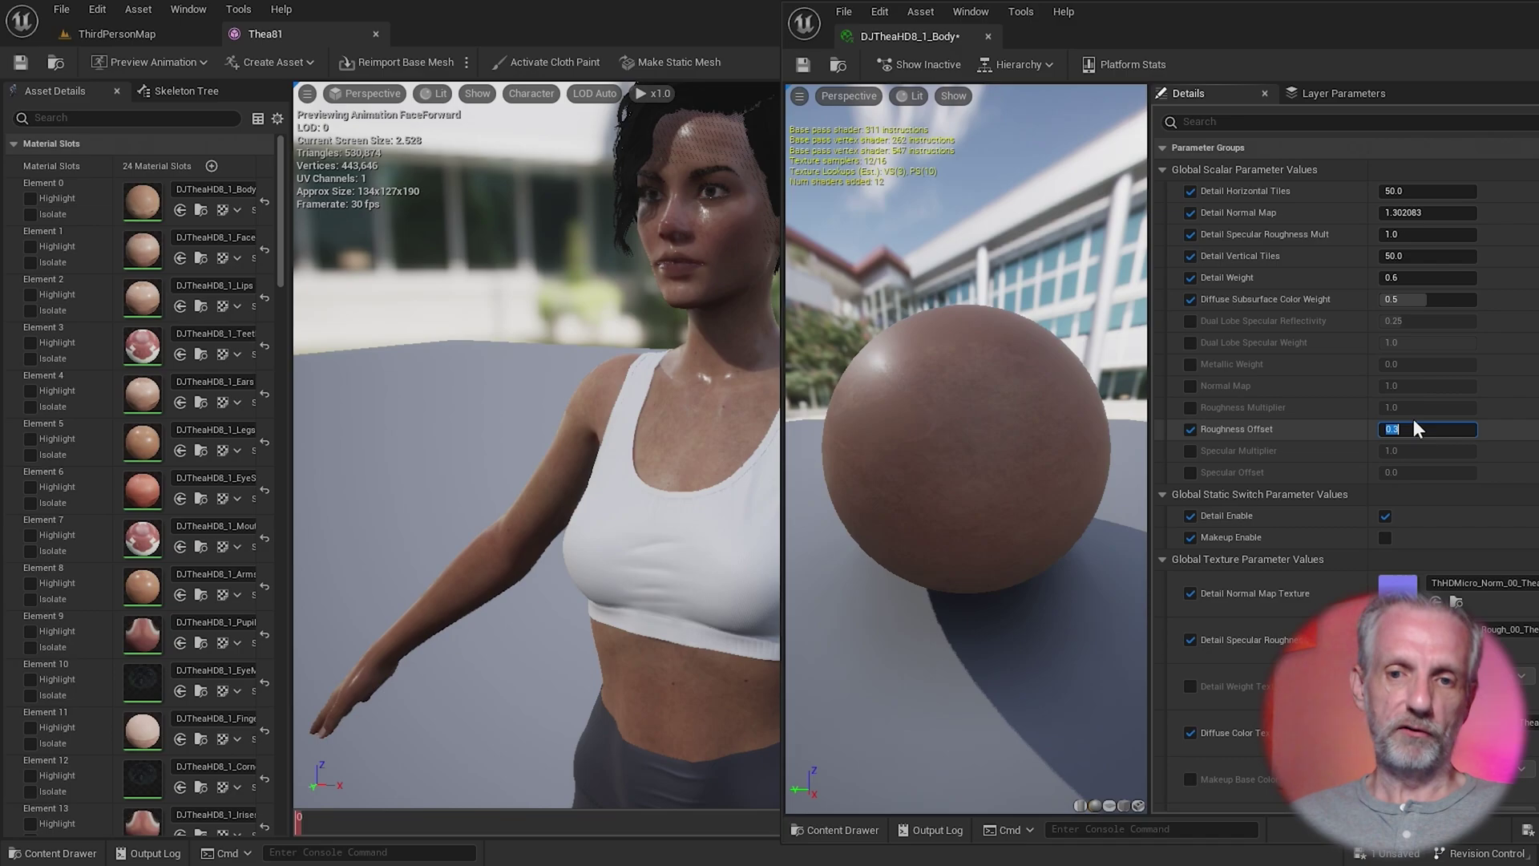
{"action": "type", "text": ".2"}
{"action": "key", "text": "Return"}
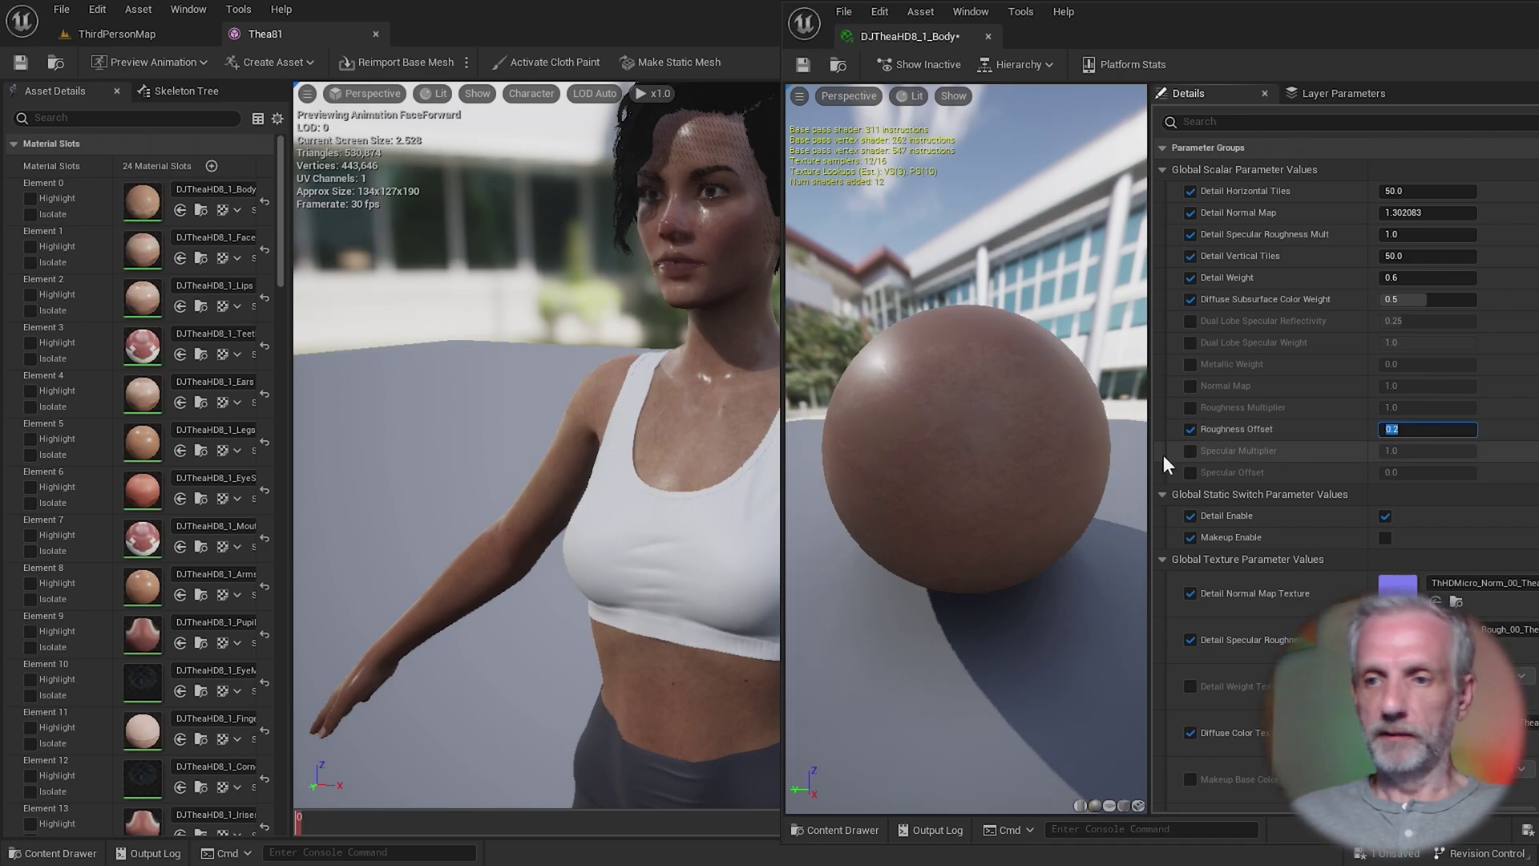
{"action": "type", "text": ".3"}
{"action": "key", "text": "Return"}
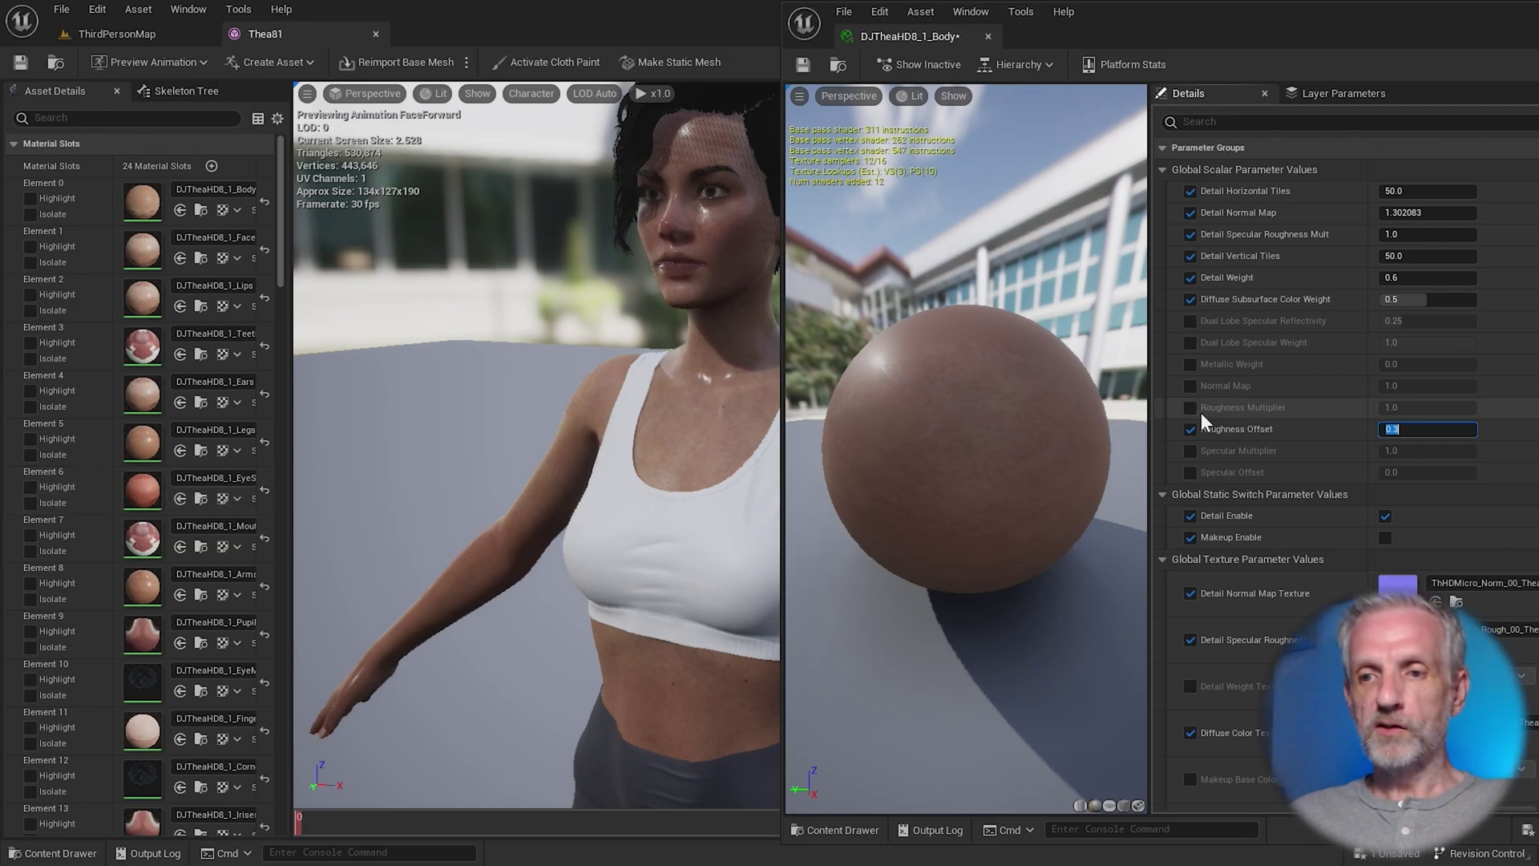
{"action": "left_click", "coordinate": [1191, 430]}
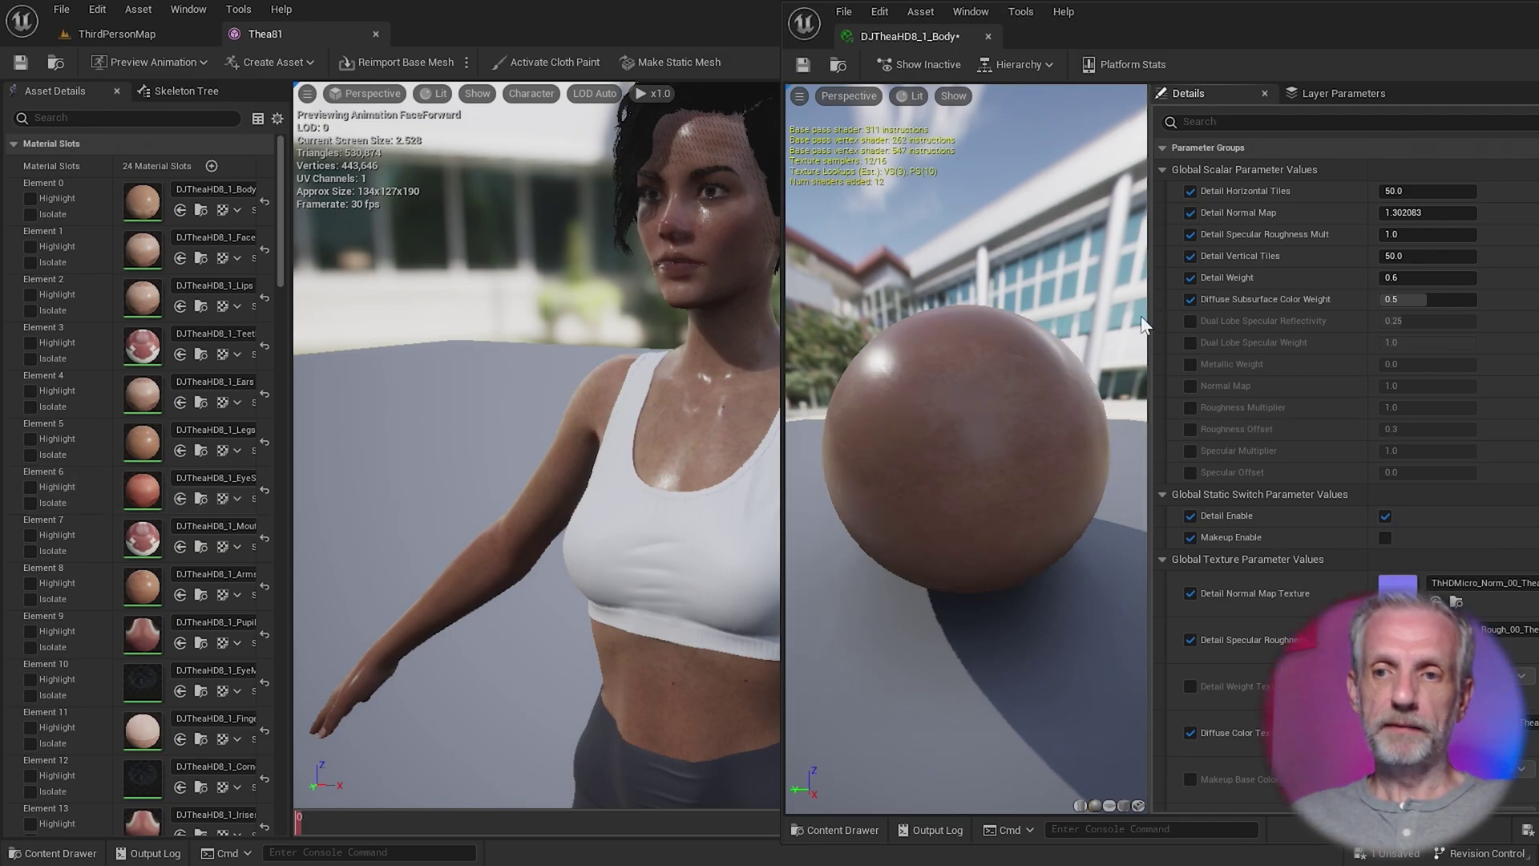
- Collapse the body material's parameter groups and open its parent, DJTheaHD8_1_BaseMat, in a window beside the character preview
{"action": "left_click_drag", "start_coordinate": [1175, 22], "coordinate": [627, 17]}
{"action": "left_click", "coordinate": [647, 170]}
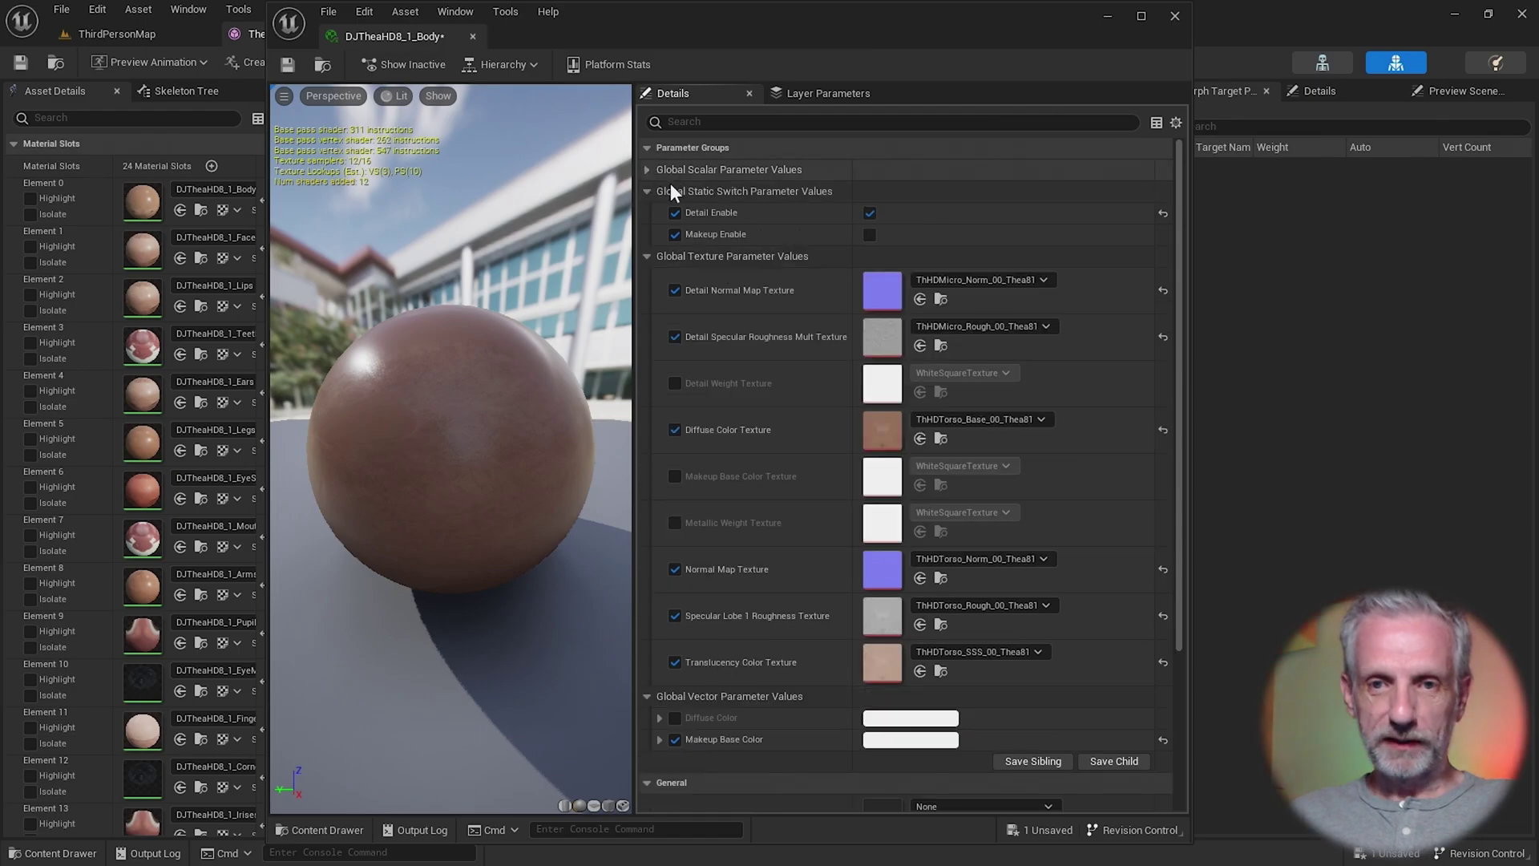
{"action": "left_click", "coordinate": [647, 191]}
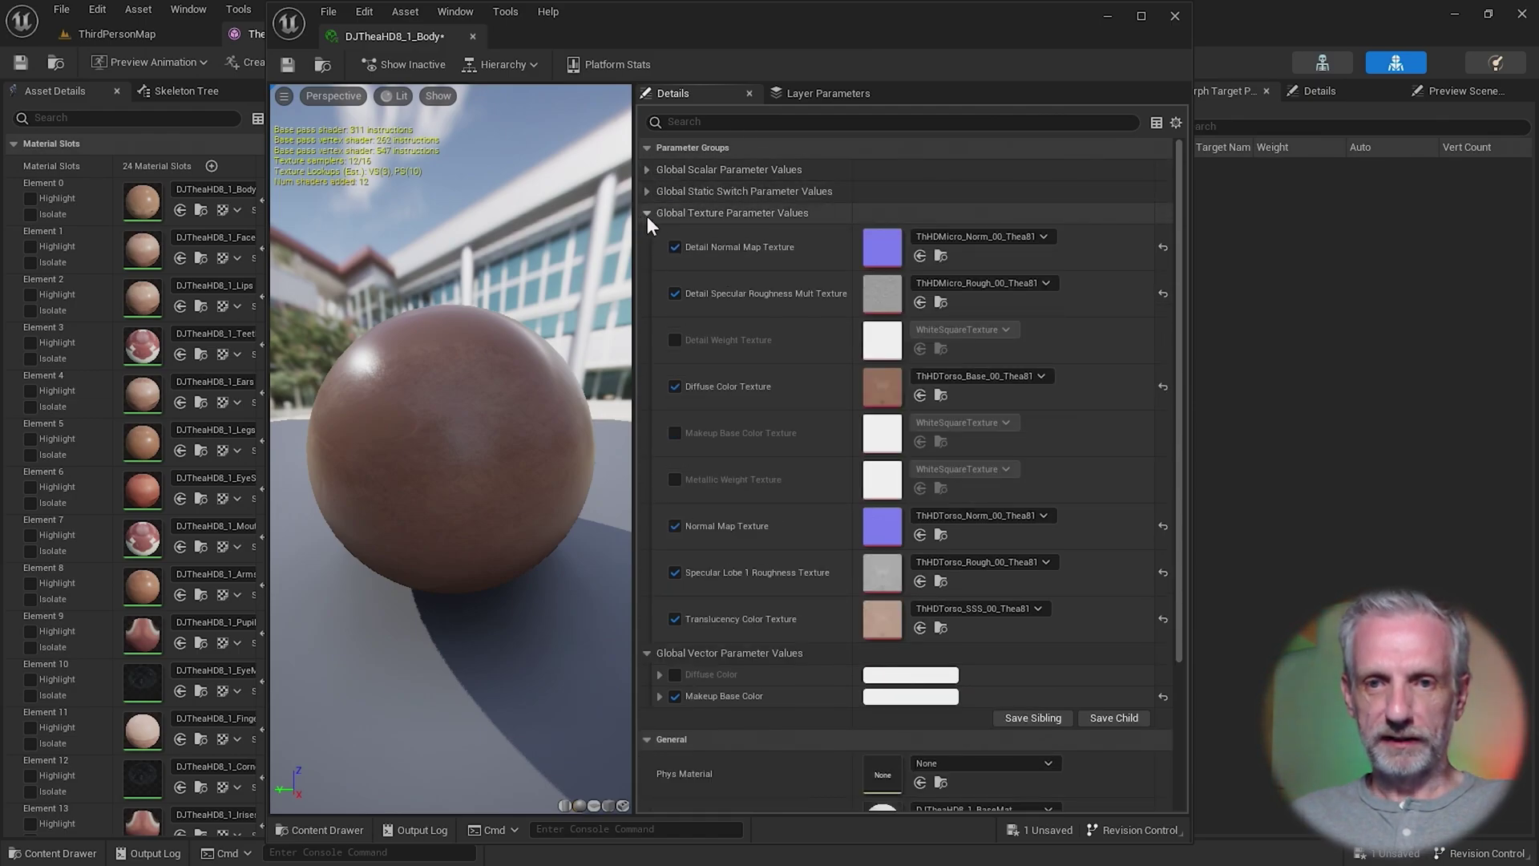
{"action": "left_click", "coordinate": [647, 213]}
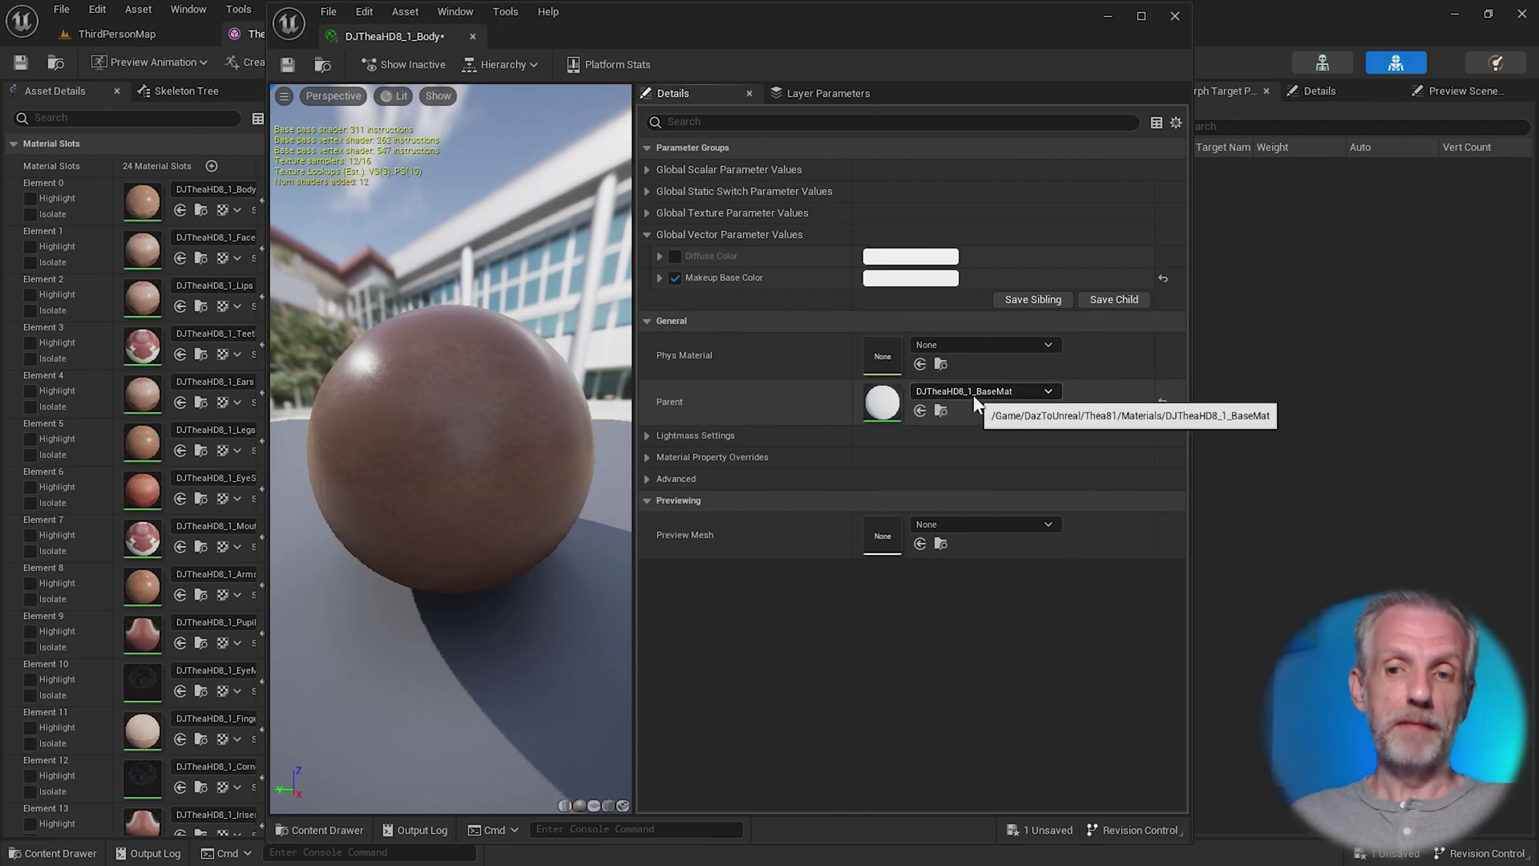
{"action": "double_click", "coordinate": [886, 414]}
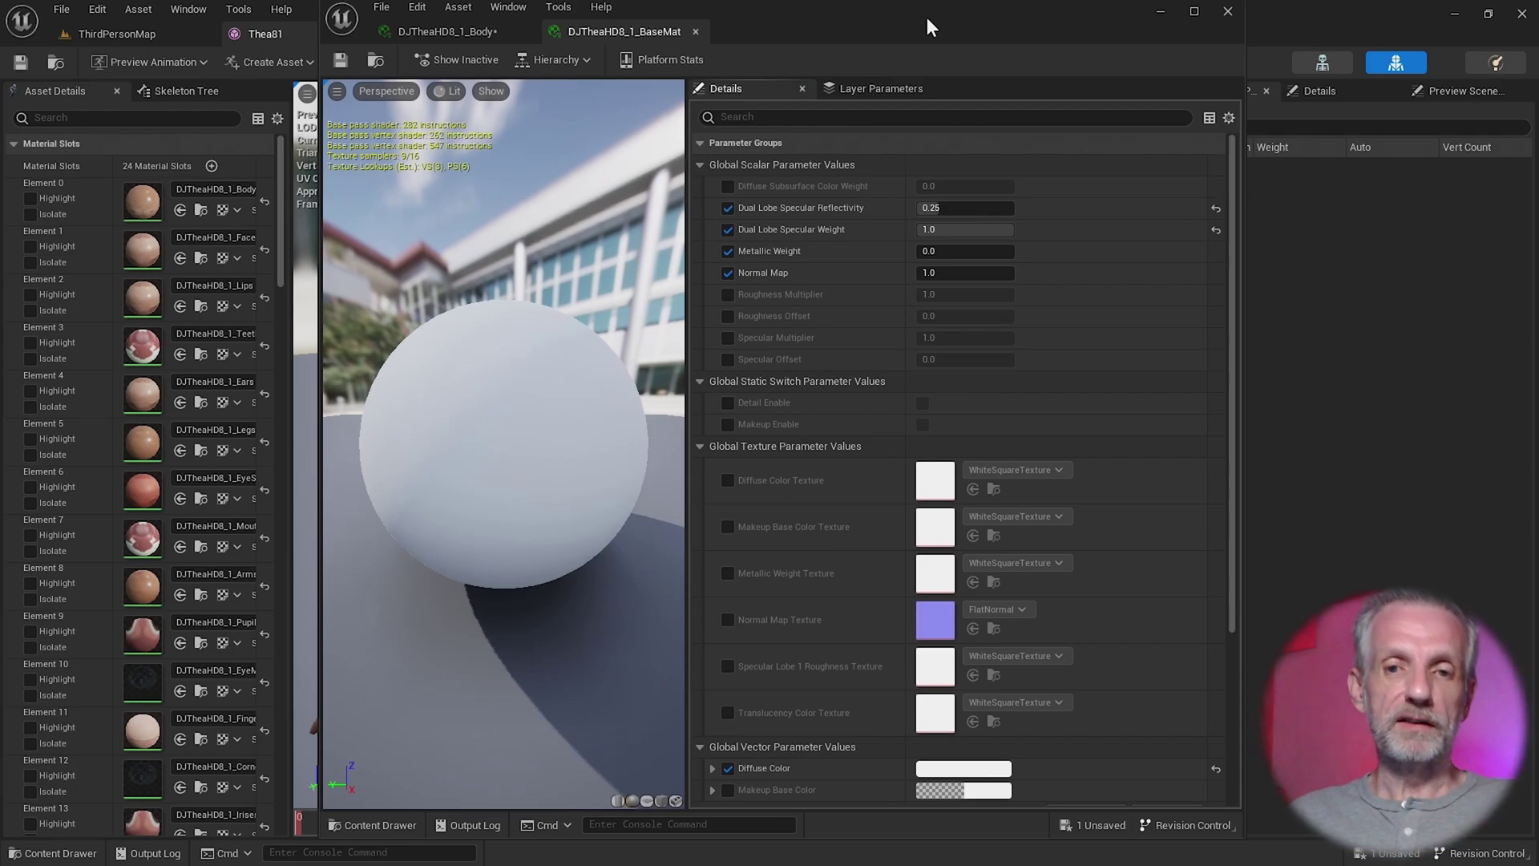
{"action": "left_click_drag", "start_coordinate": [927, 17], "coordinate": [1428, 28]}
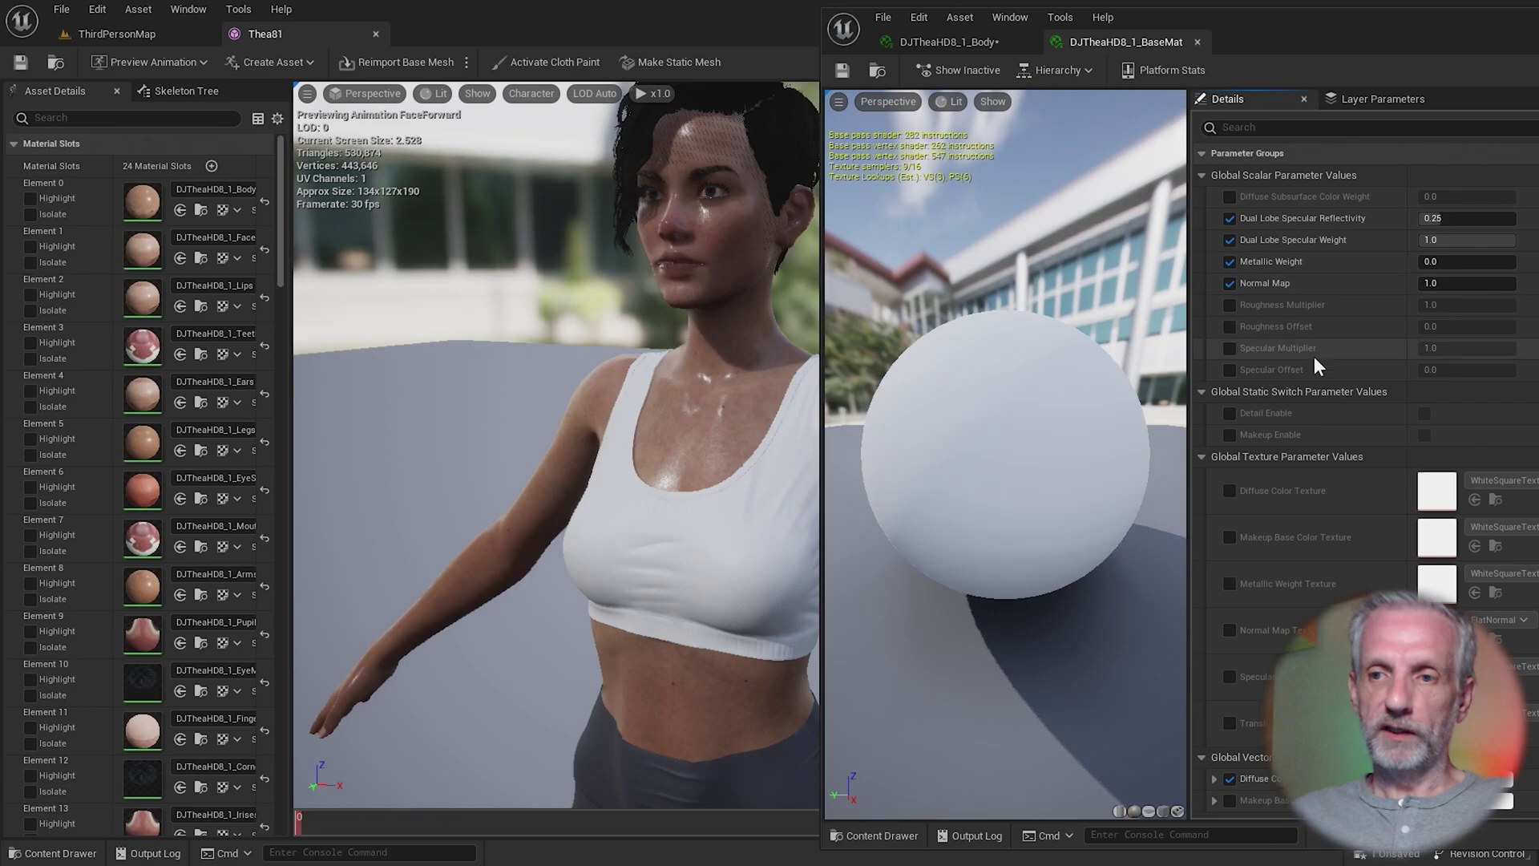
- Enable the Roughness Offset override on DJTheaHD8_1_BaseMat and set it to 0.3
{"action": "left_click", "coordinate": [1228, 328]}
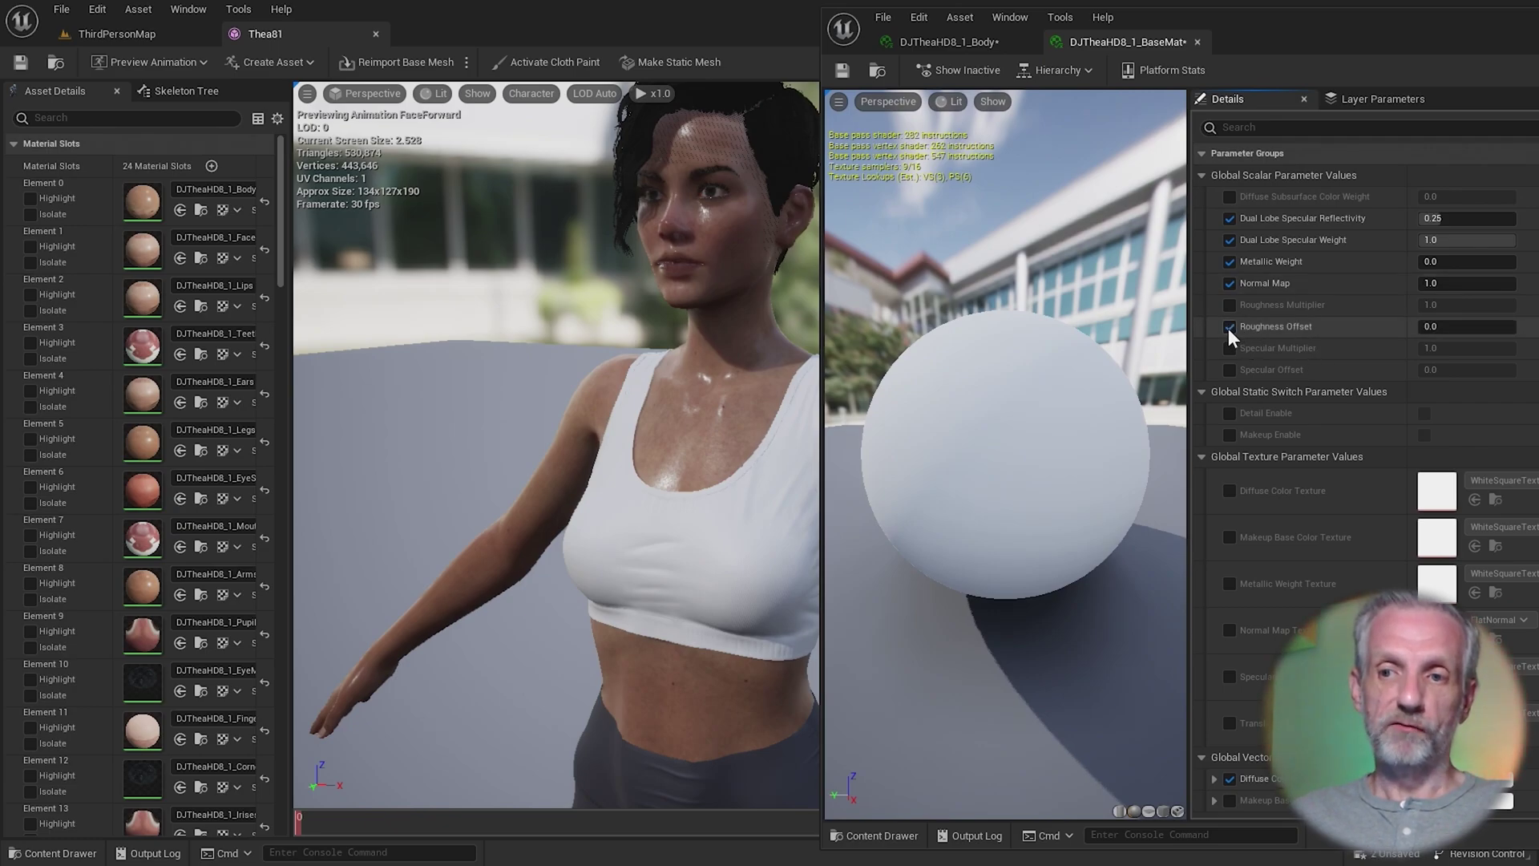
{"action": "left_click", "coordinate": [1460, 326]}
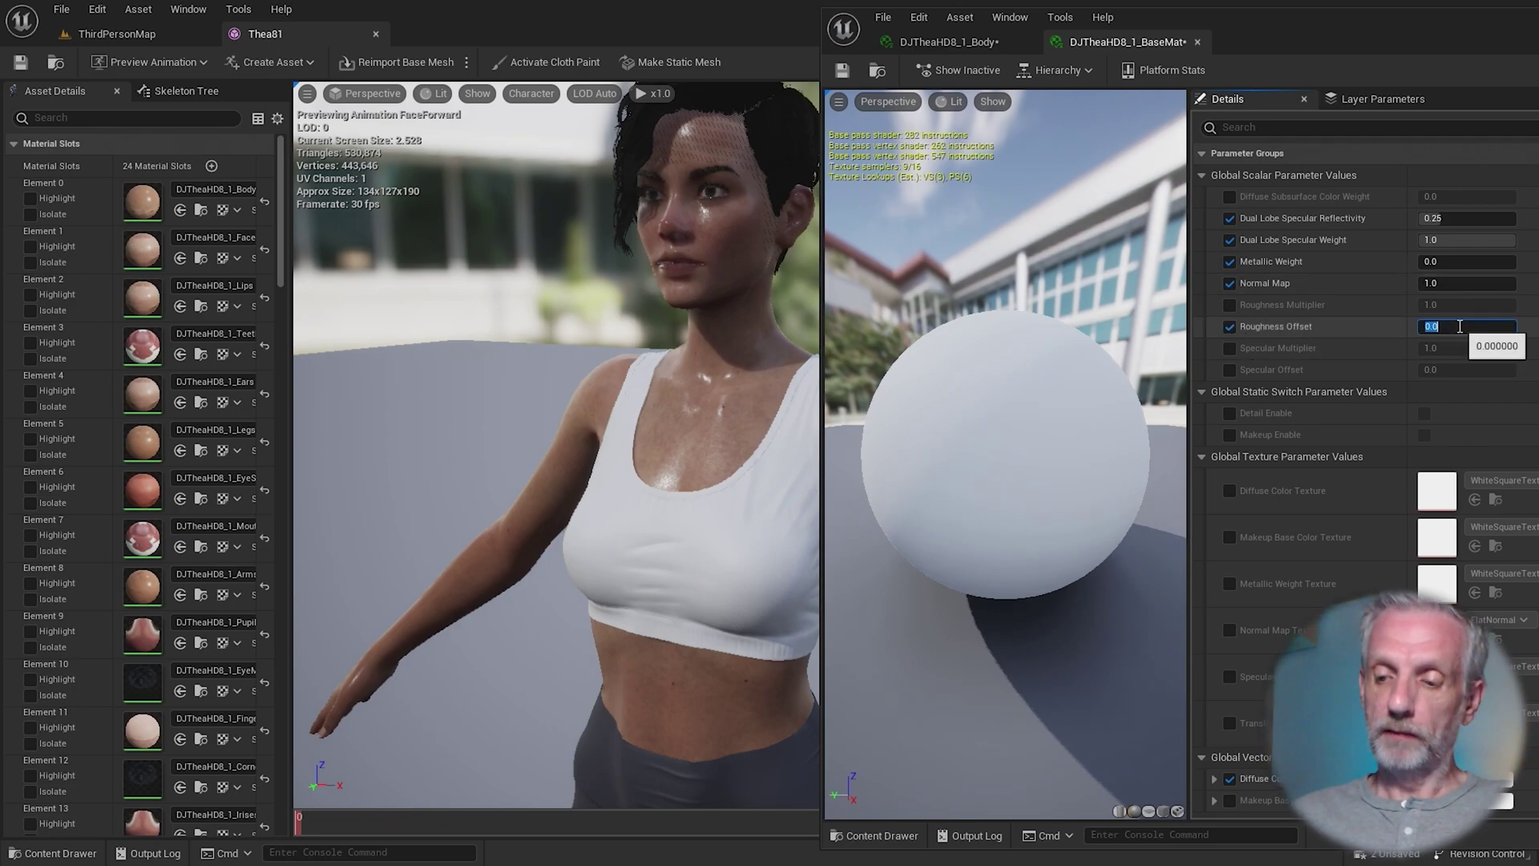
{"action": "key", "text": "Return"}
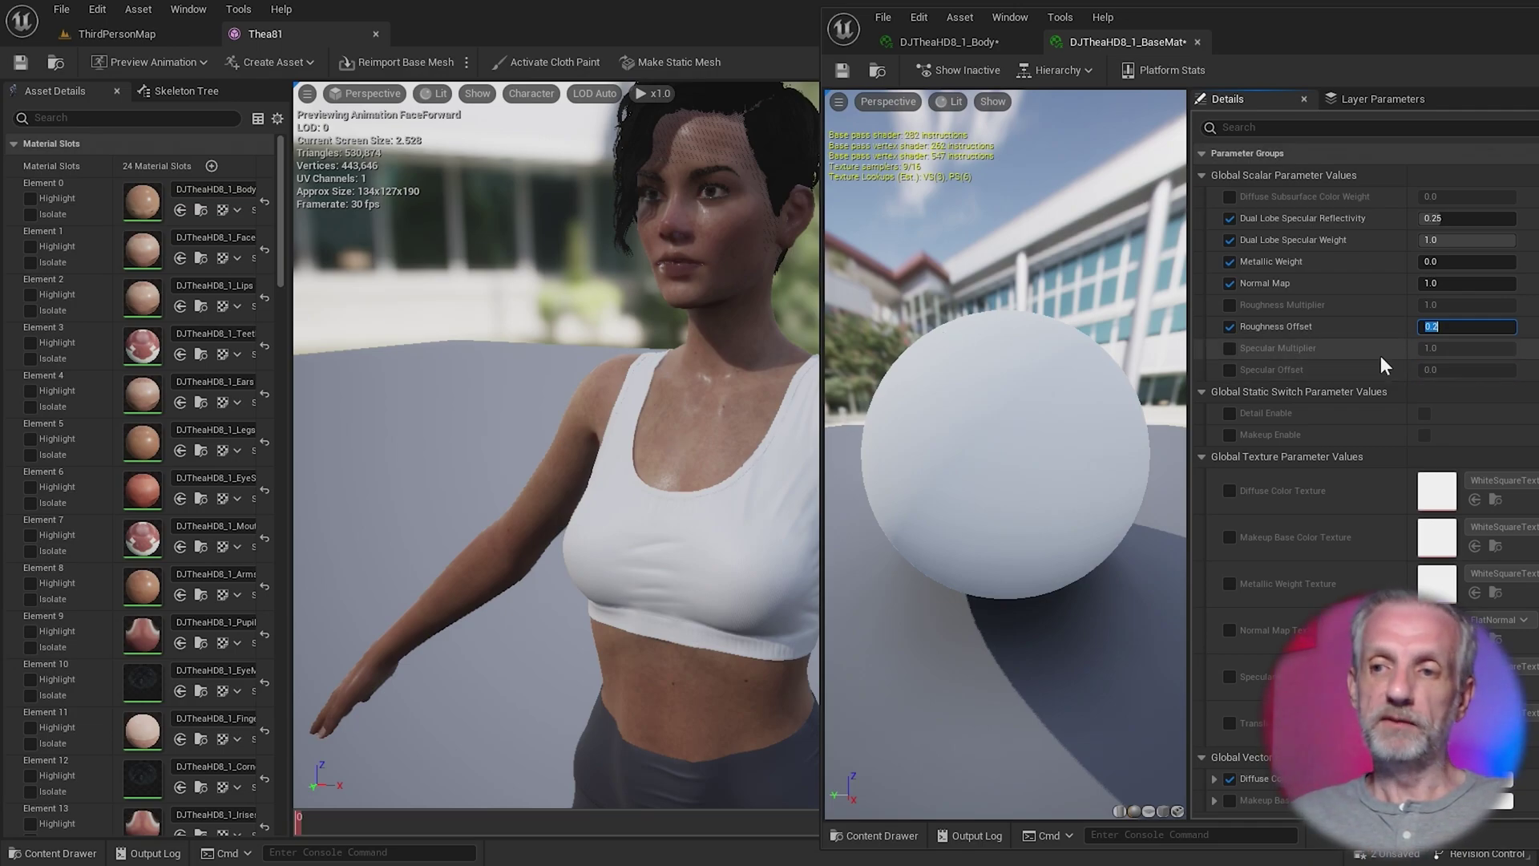
{"action": "type", "text": "0.3"}
{"action": "key", "text": "Return"}
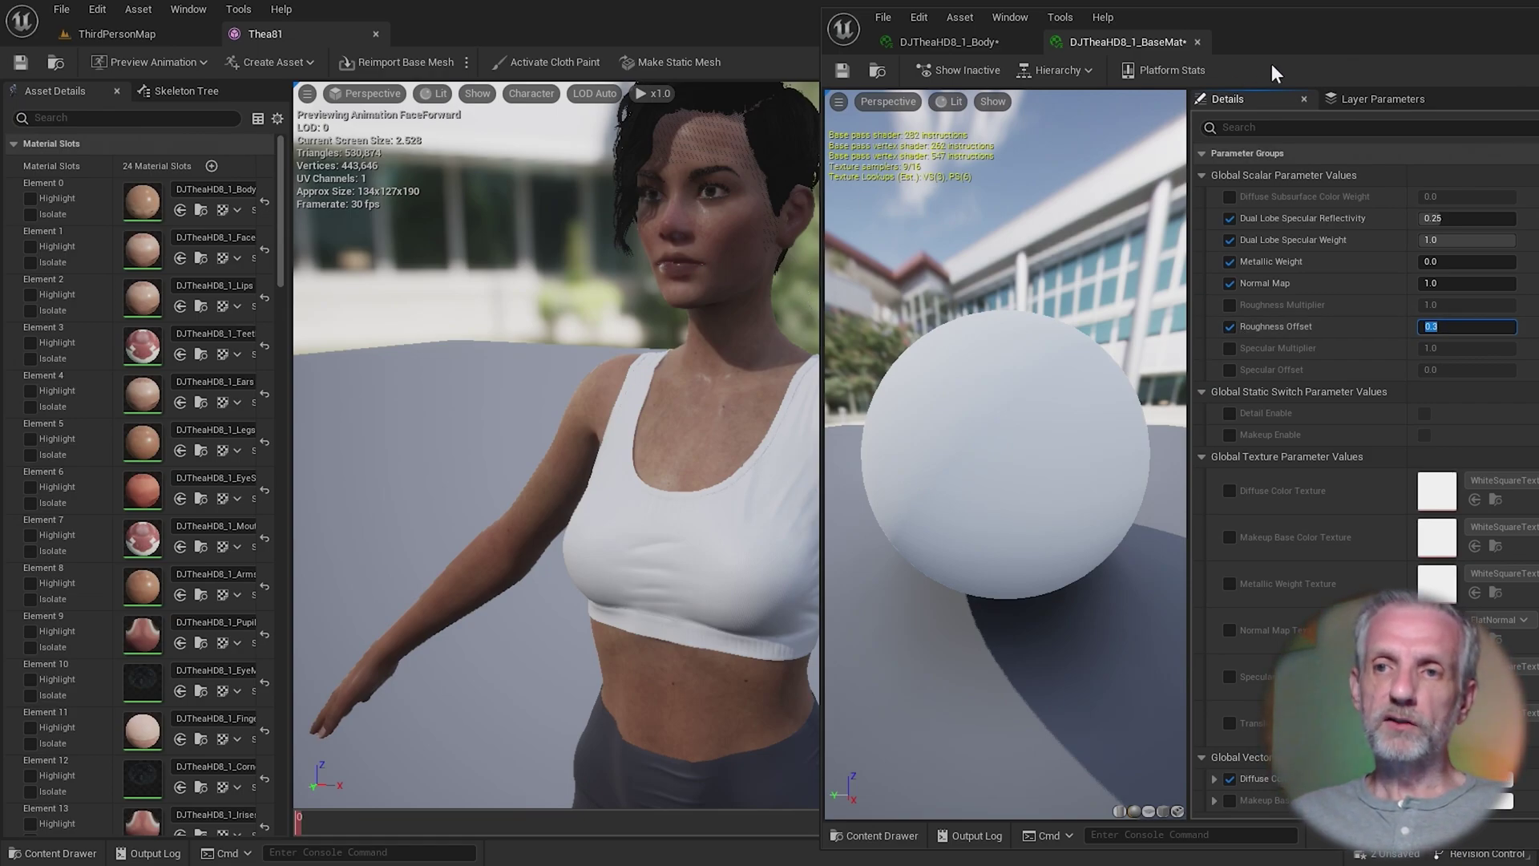
- Examine the node graph of BasePBRSkinMaterial, the parent of DJTheaHD8_1_BaseMat, and close both materials
{"action": "left_click_drag", "start_coordinate": [1294, 27], "coordinate": [777, 41]}
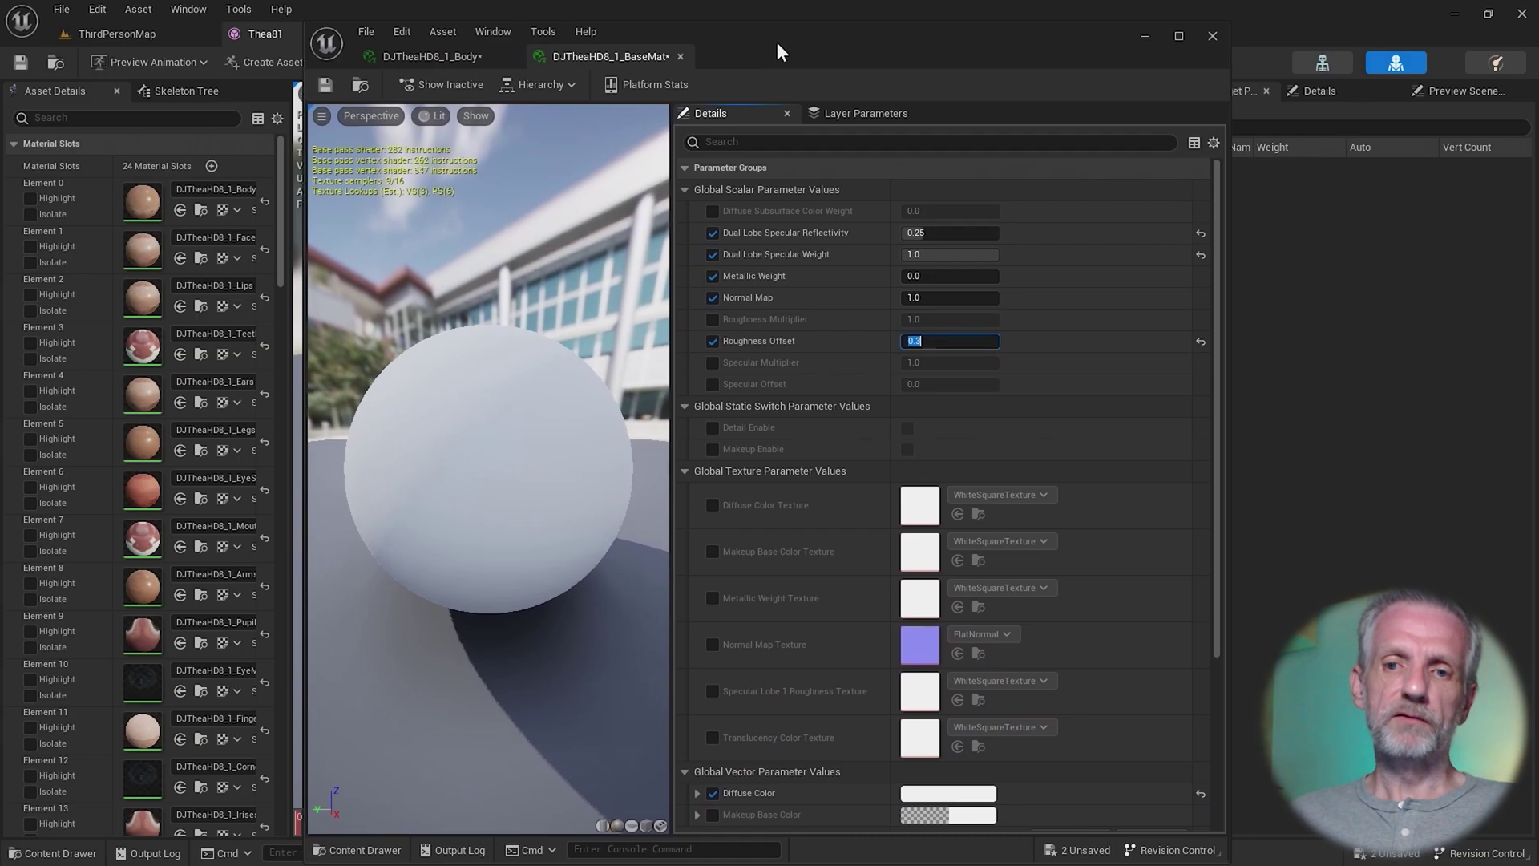
{"action": "scroll", "coordinate": [762, 325], "scroll_direction": "down", "scroll_amount": 3}
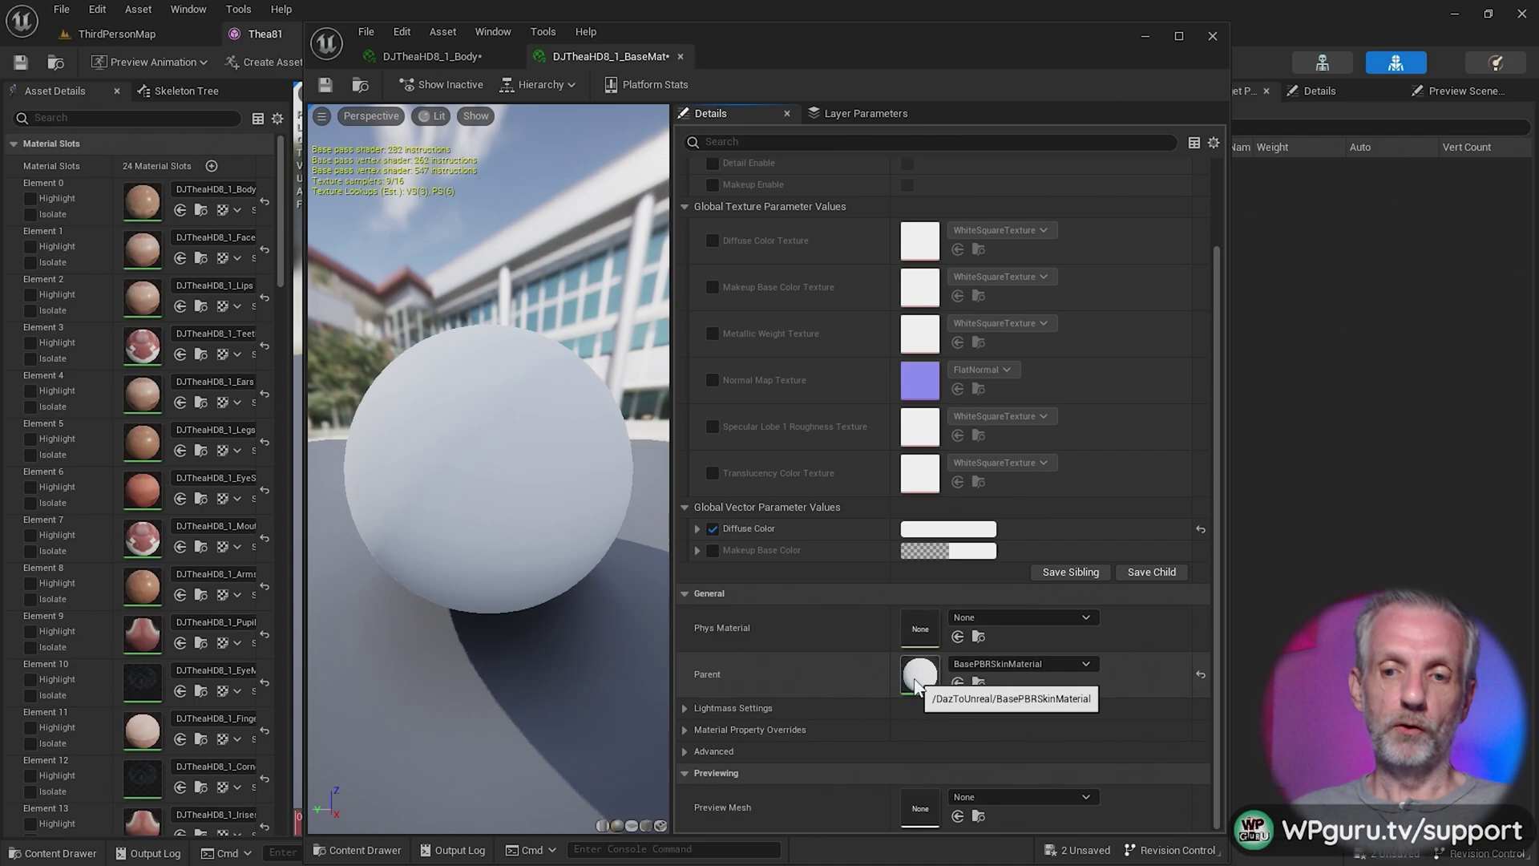
{"action": "double_click", "coordinate": [916, 677]}
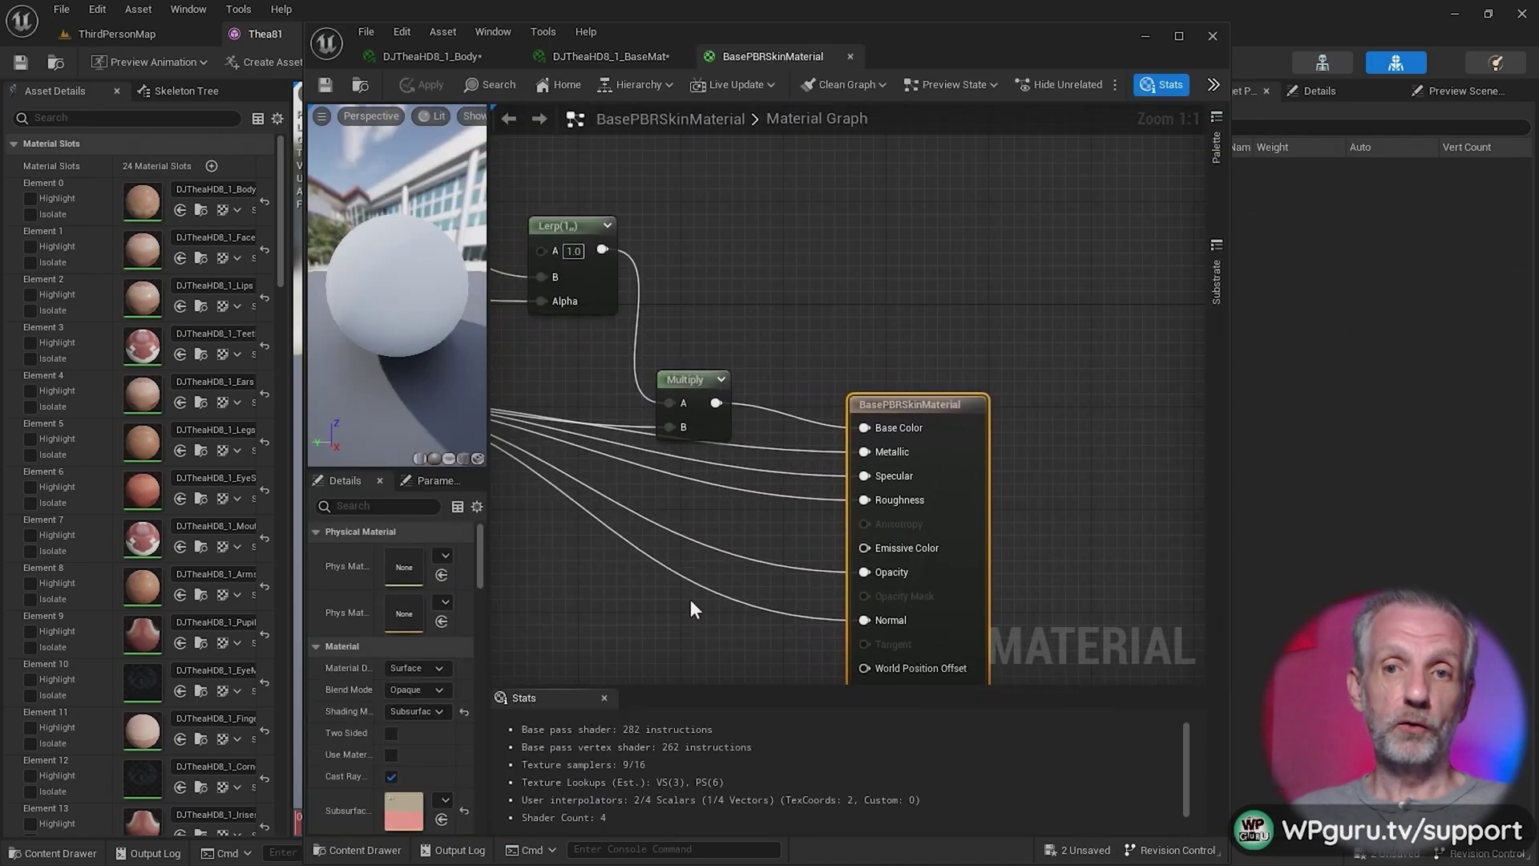
{"action": "right_click_drag", "start_coordinate": [653, 595], "coordinate": [888, 368]}
{"action": "right_click_drag", "start_coordinate": [994, 396], "coordinate": [911, 527]}
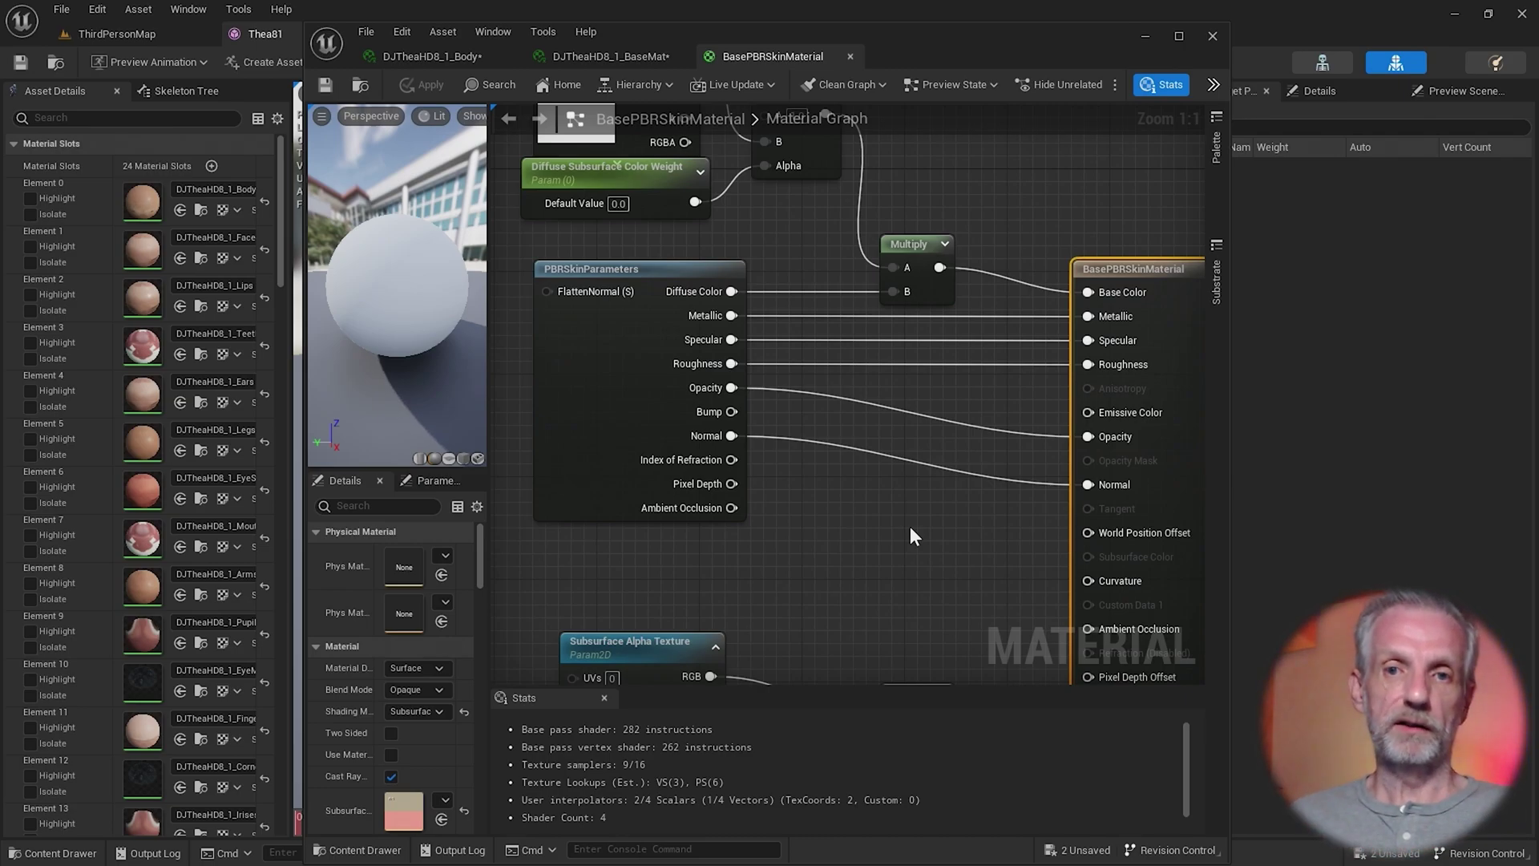
{"action": "left_click", "coordinate": [851, 56]}
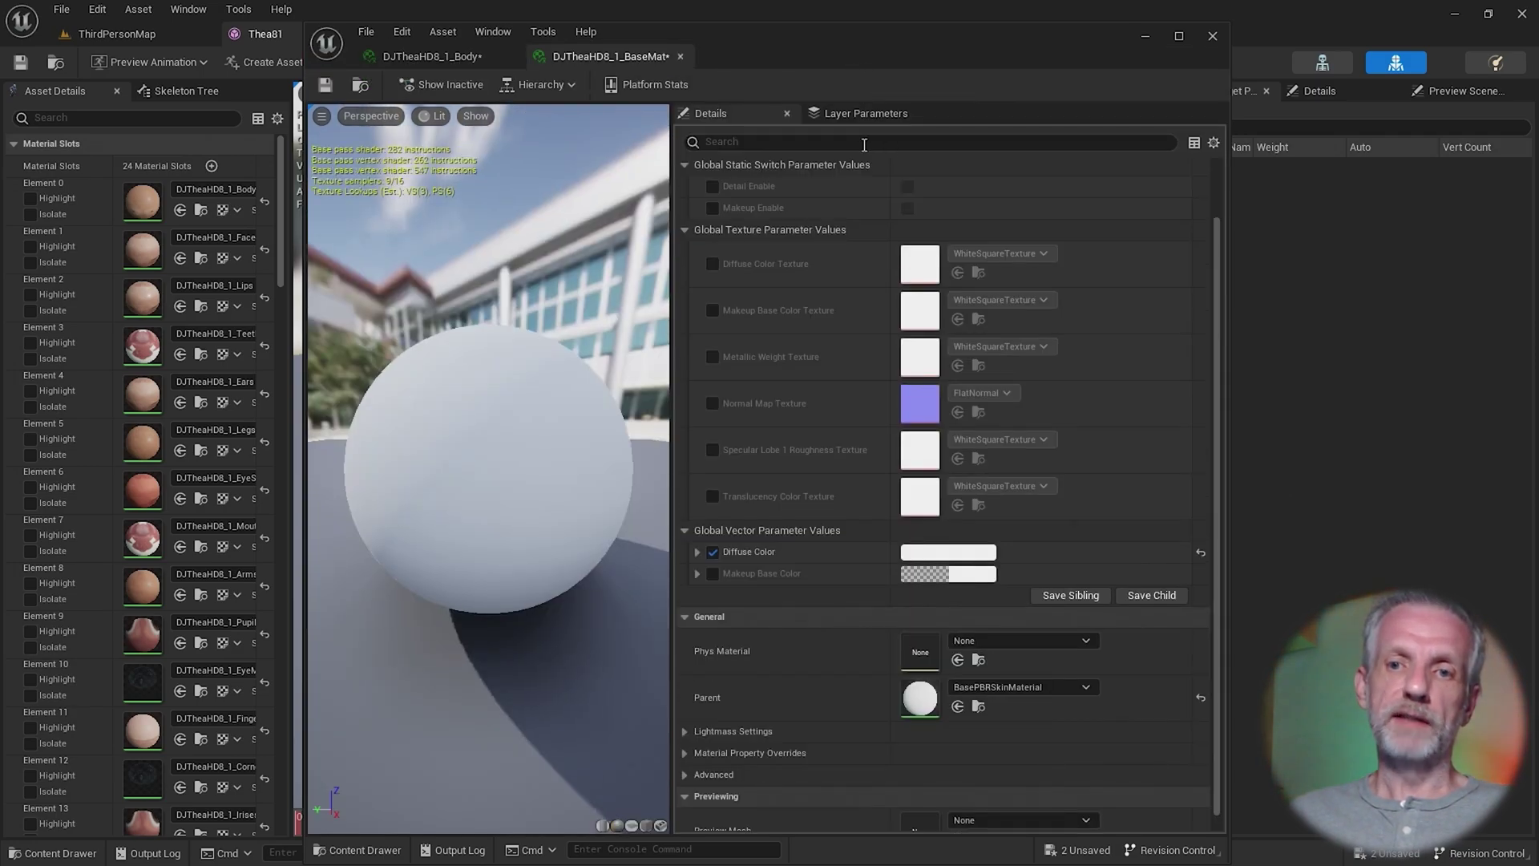
{"action": "left_click", "coordinate": [680, 56]}
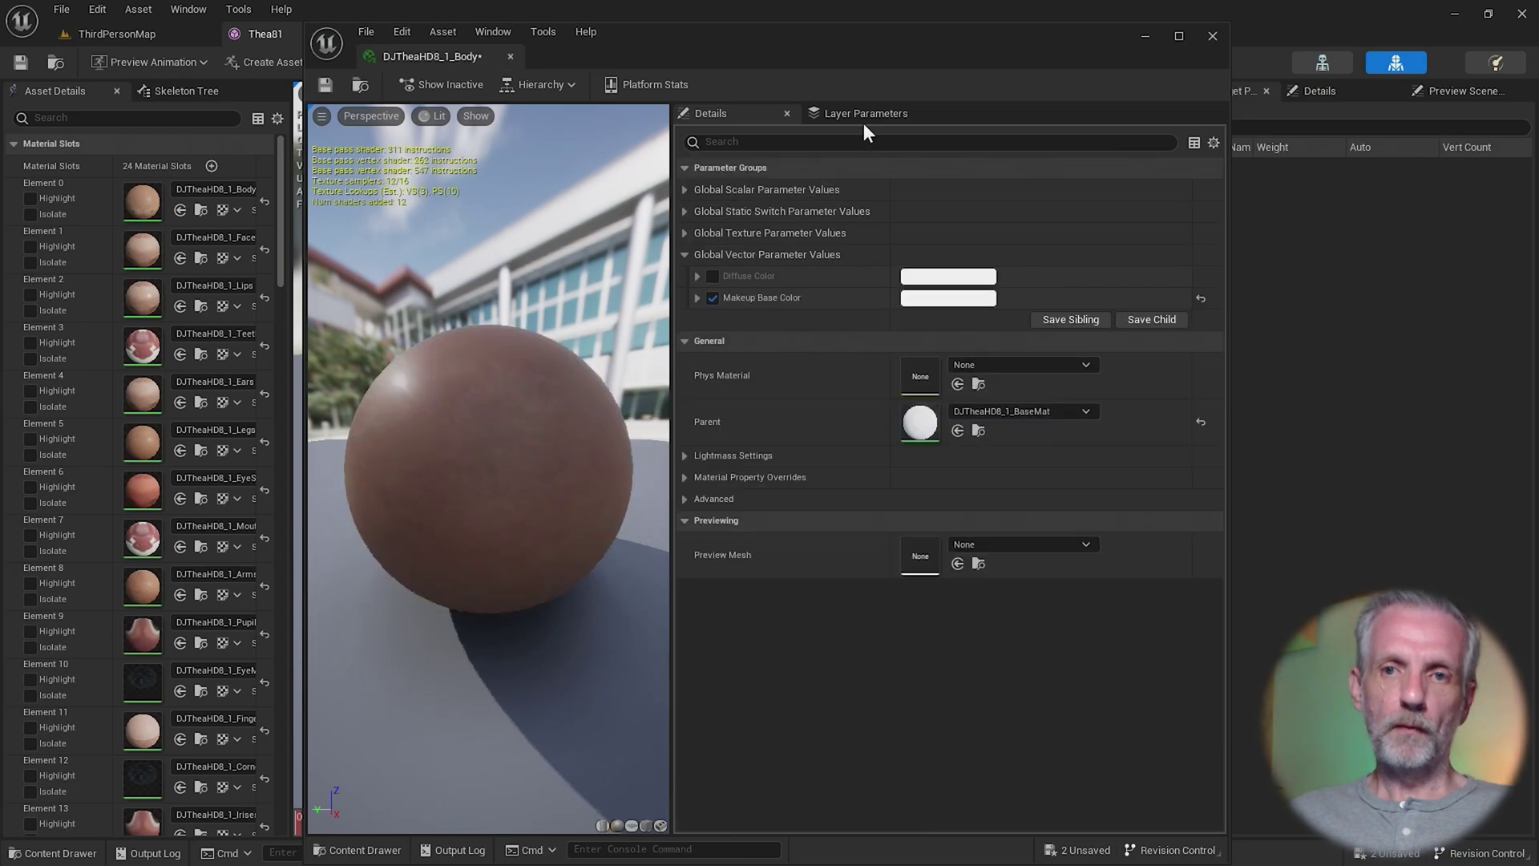
- Open the DJTheaHD8_1_Lips material beside a close-up of the face and enable its Roughness Offset override for editing
{"action": "left_click_drag", "start_coordinate": [804, 40], "coordinate": [1401, 50]}
{"action": "mouse_move", "coordinate": [781, 229]}
{"action": "right_mouse_down"}
{"action": "mouse_move", "coordinate": [782, 200]}
{"action": "mouse_move", "coordinate": [782, 264]}
{"action": "mouse_move", "coordinate": [782, 200]}
{"action": "mouse_move", "coordinate": [742, 216]}
{"action": "mouse_move", "coordinate": [842, 216]}
{"action": "mouse_move", "coordinate": [753, 180]}
{"action": "mouse_move", "coordinate": [781, 238]}
{"action": "right_mouse_up"}
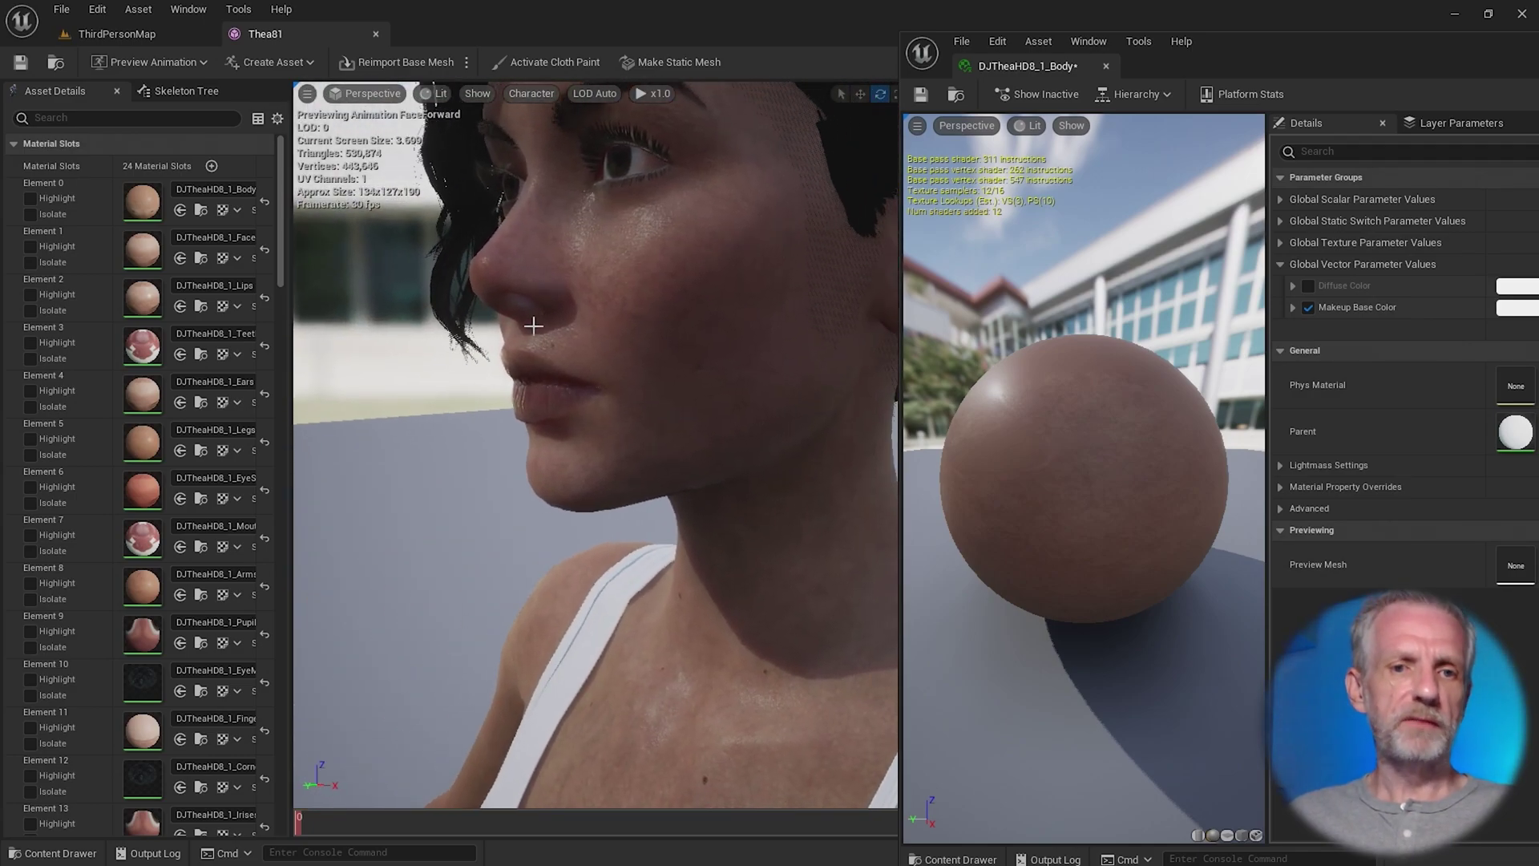
{"action": "double_click", "coordinate": [144, 303]}
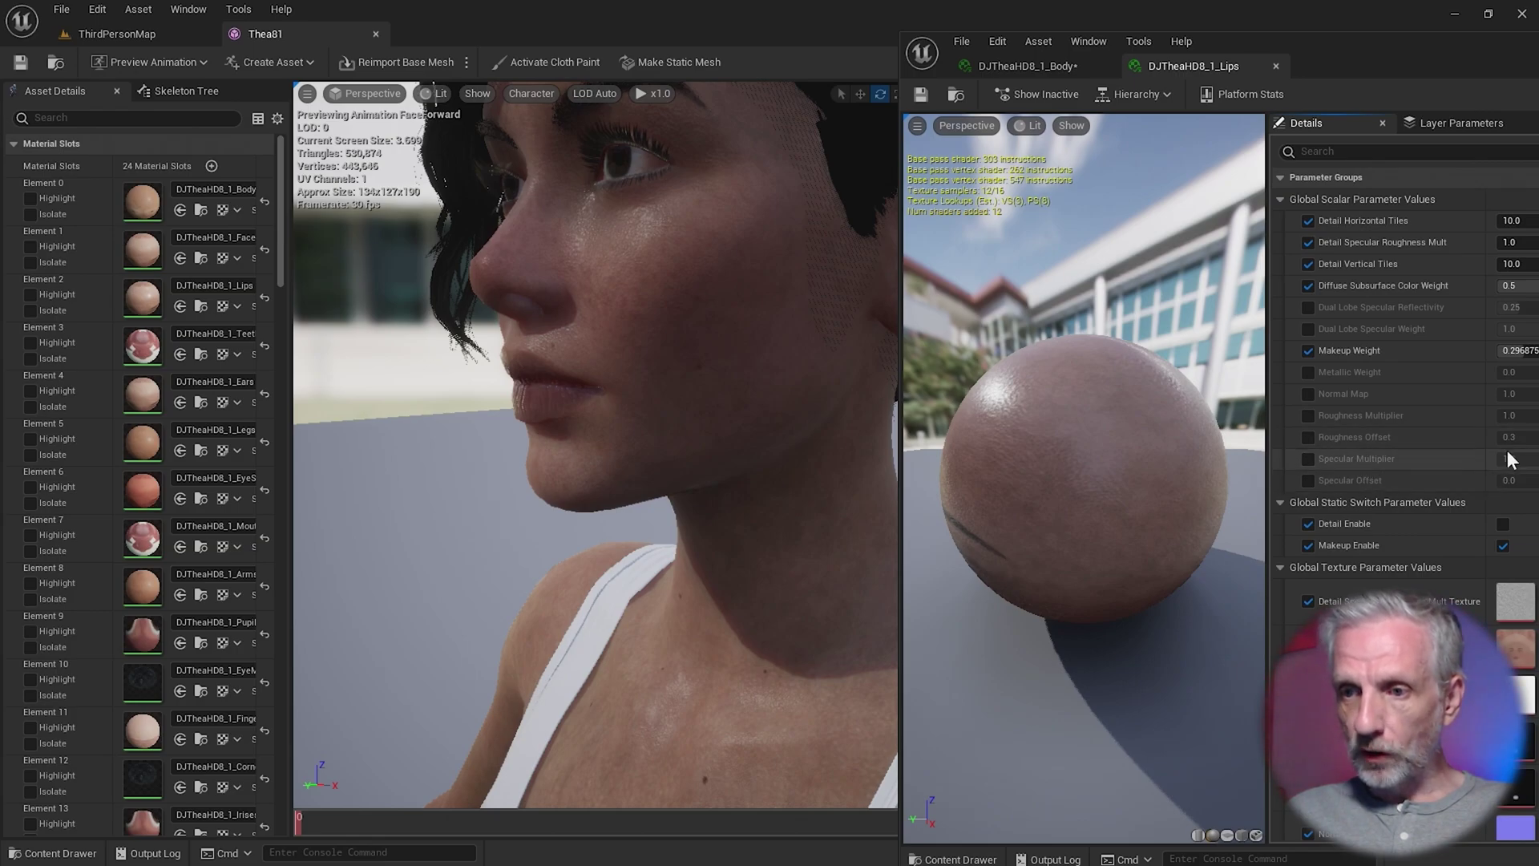
{"action": "left_click_drag", "start_coordinate": [1440, 51], "coordinate": [1395, 36]}
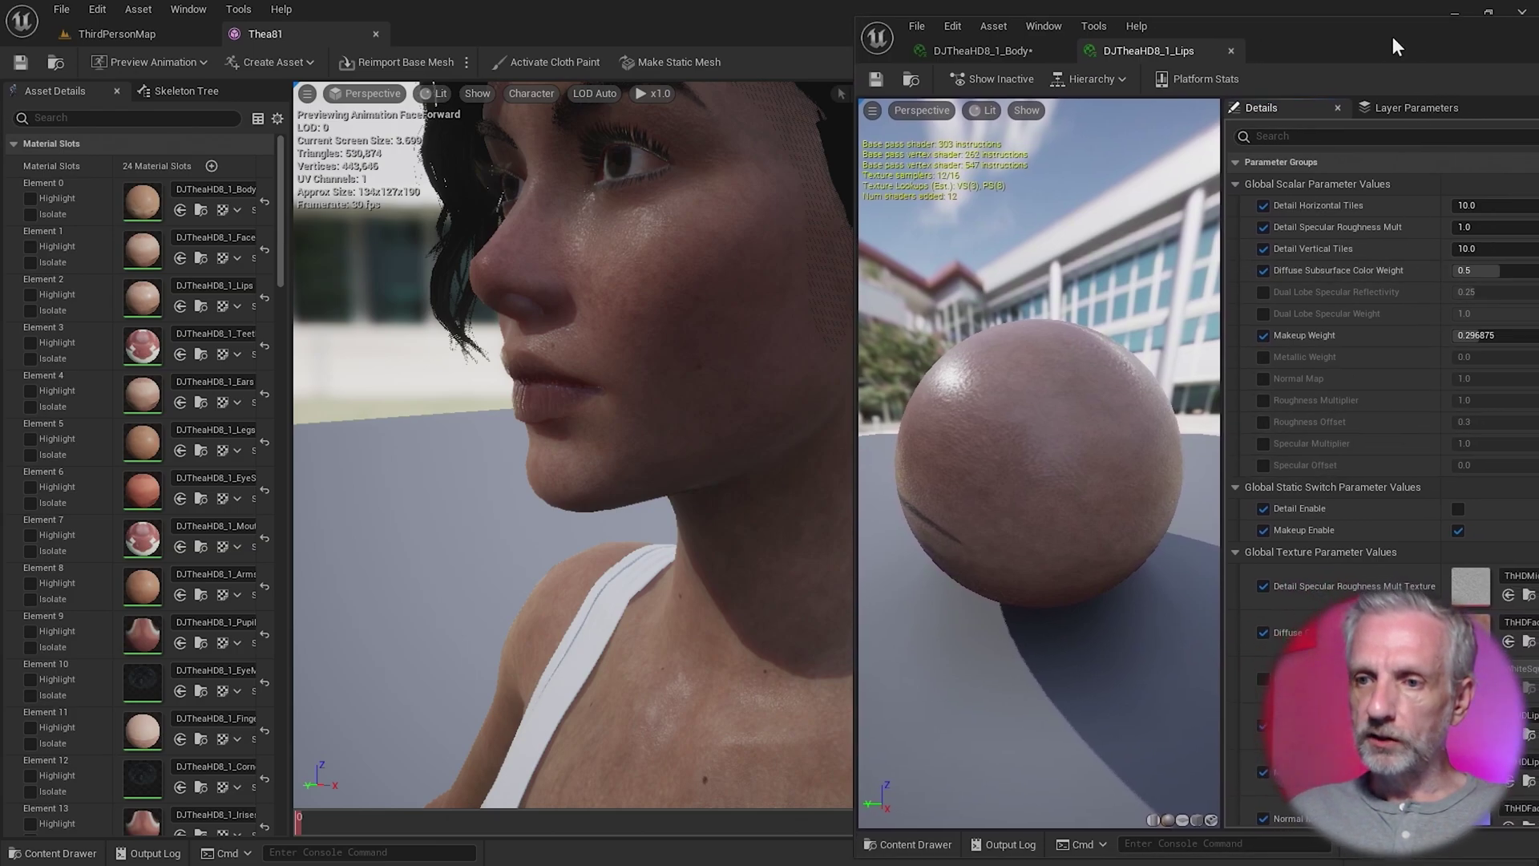
{"action": "left_click", "coordinate": [1264, 422]}
{"action": "left_click", "coordinate": [1457, 422]}
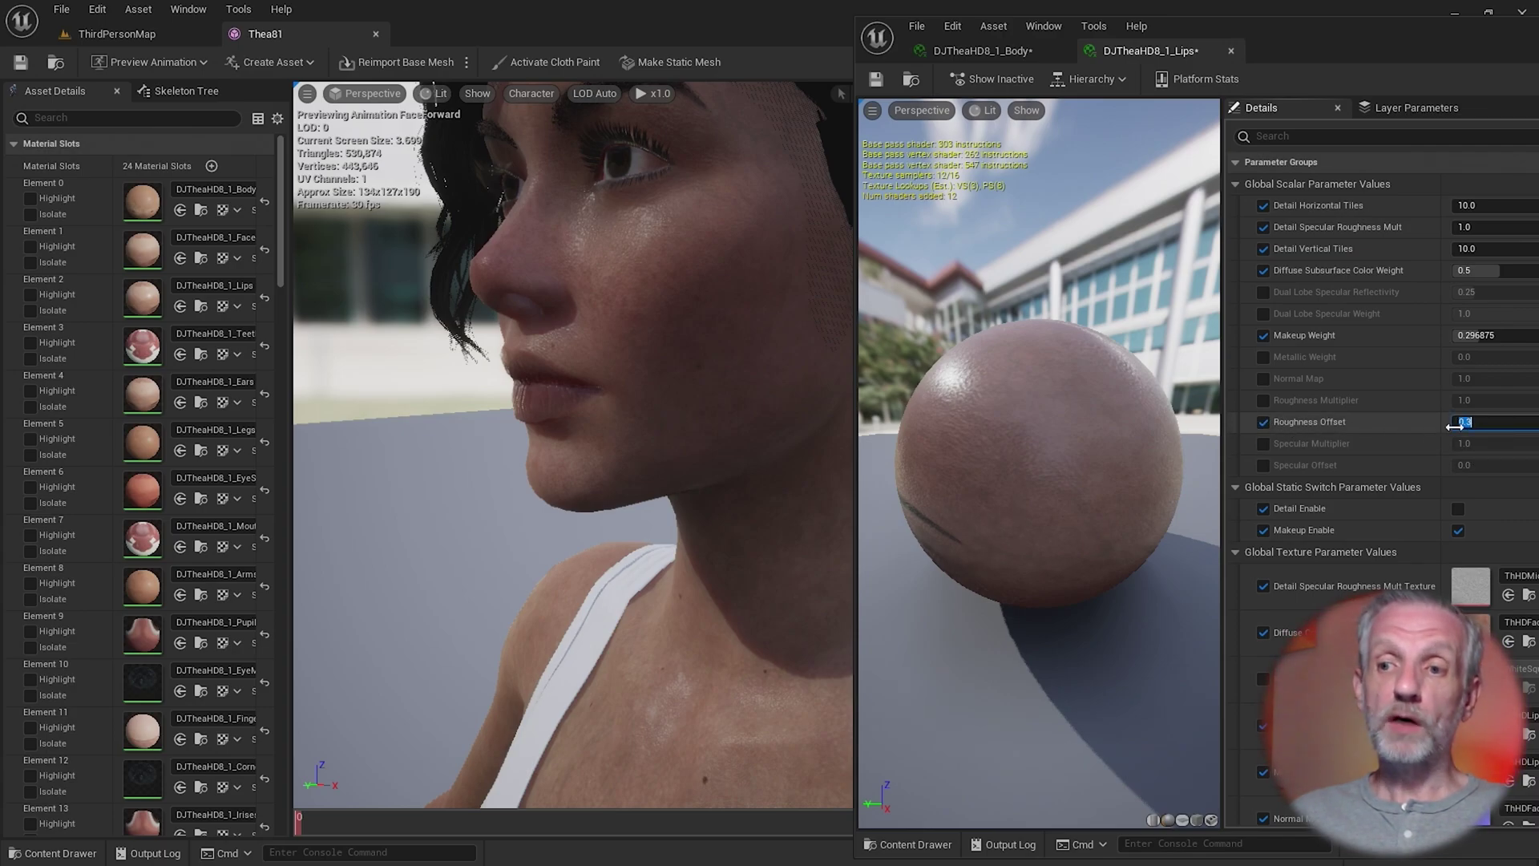